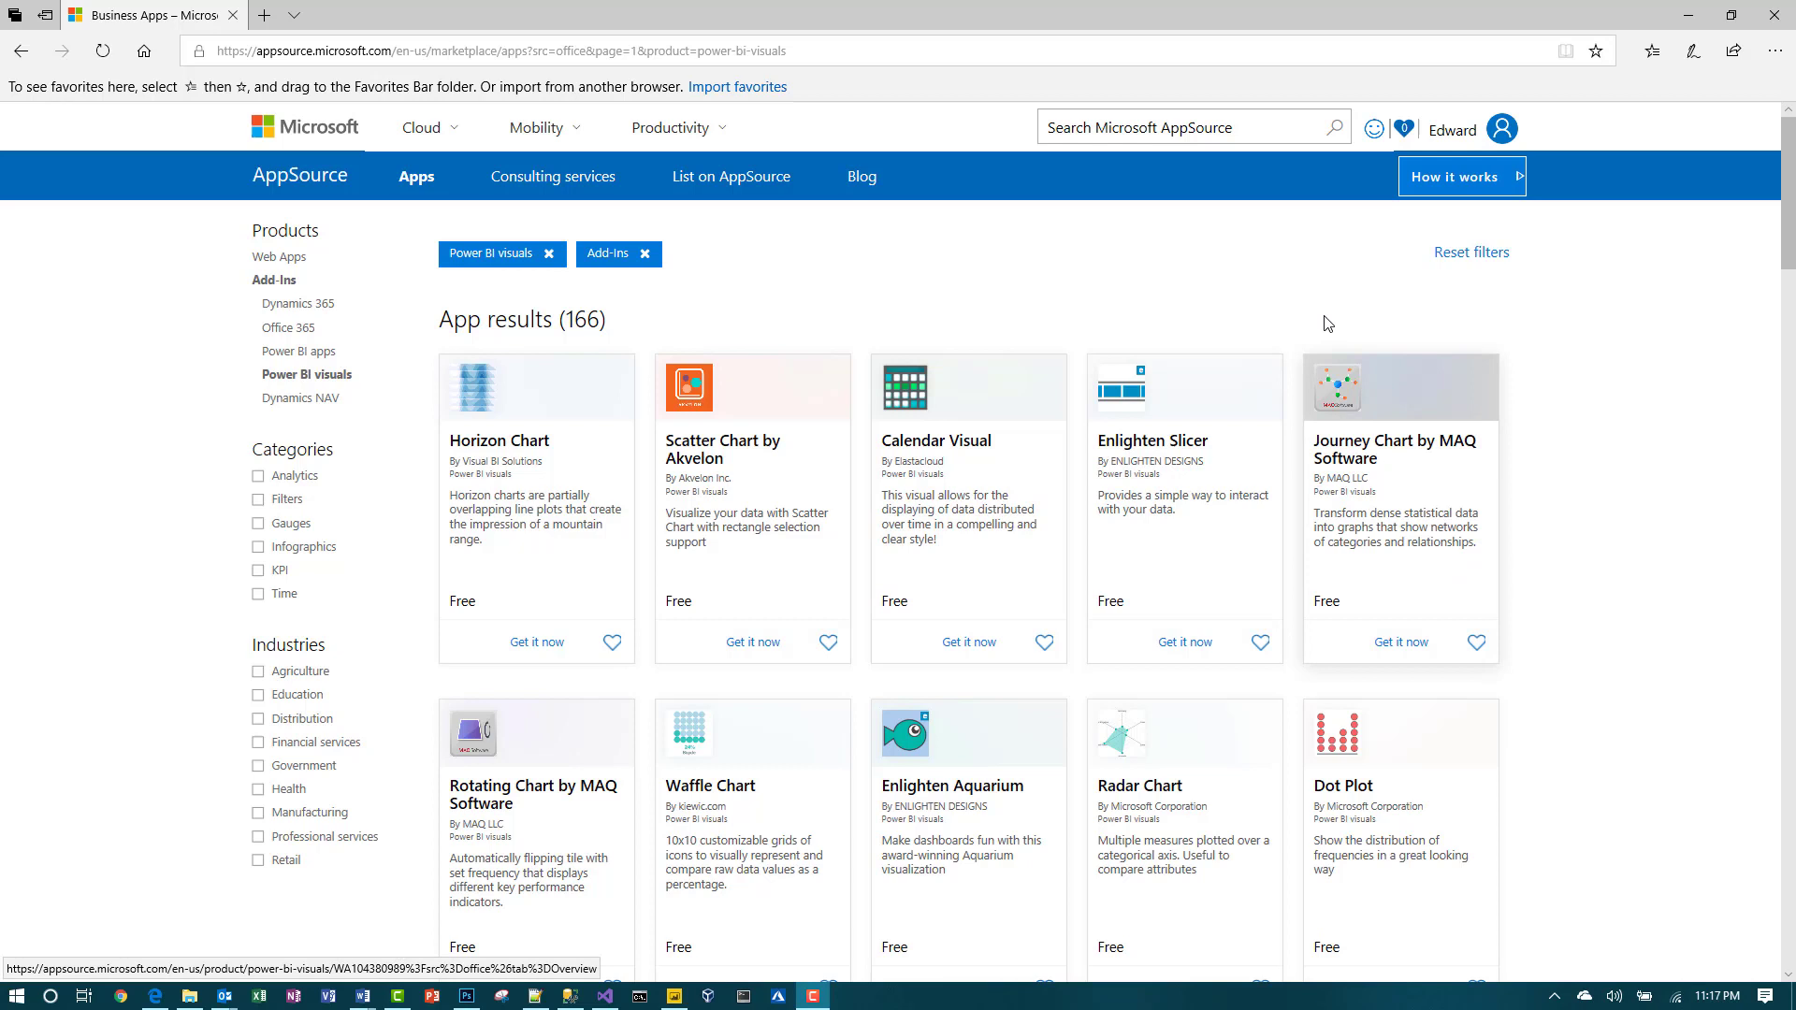
Search AppSource for 'forecasting' and open the Forecasting with ARIMA product page.
click(1162, 132)
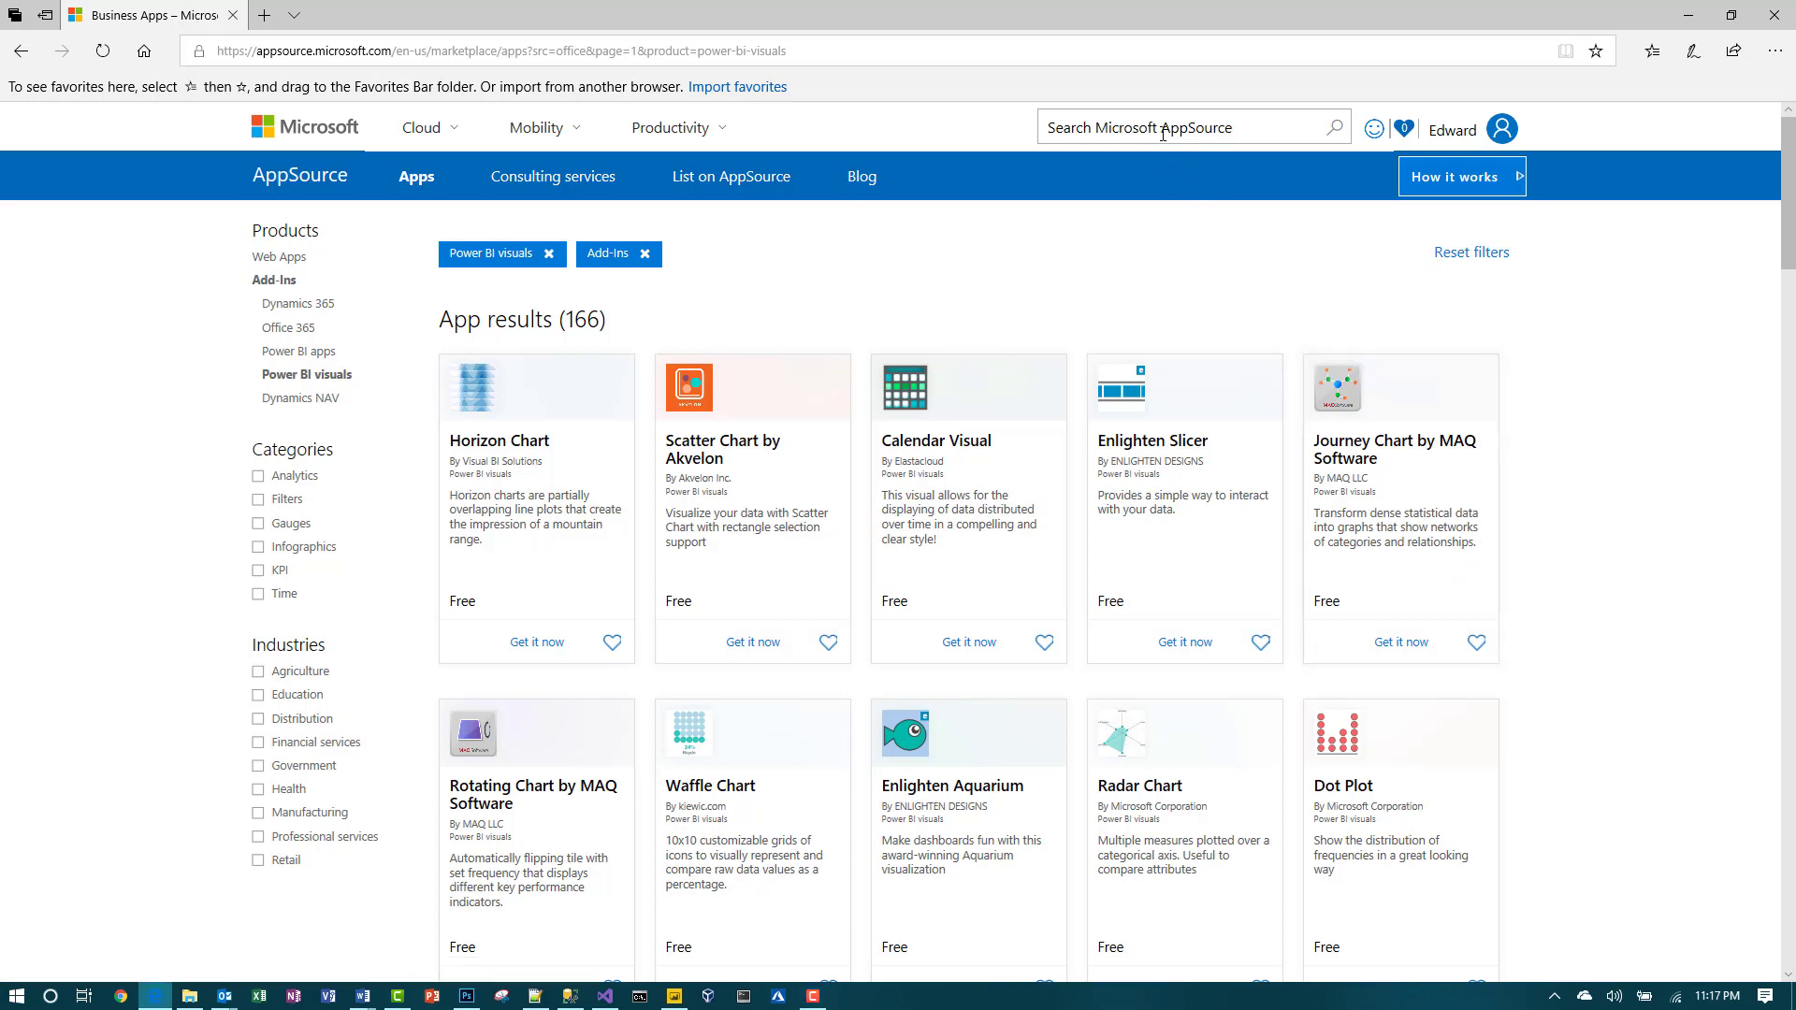
click(1162, 132)
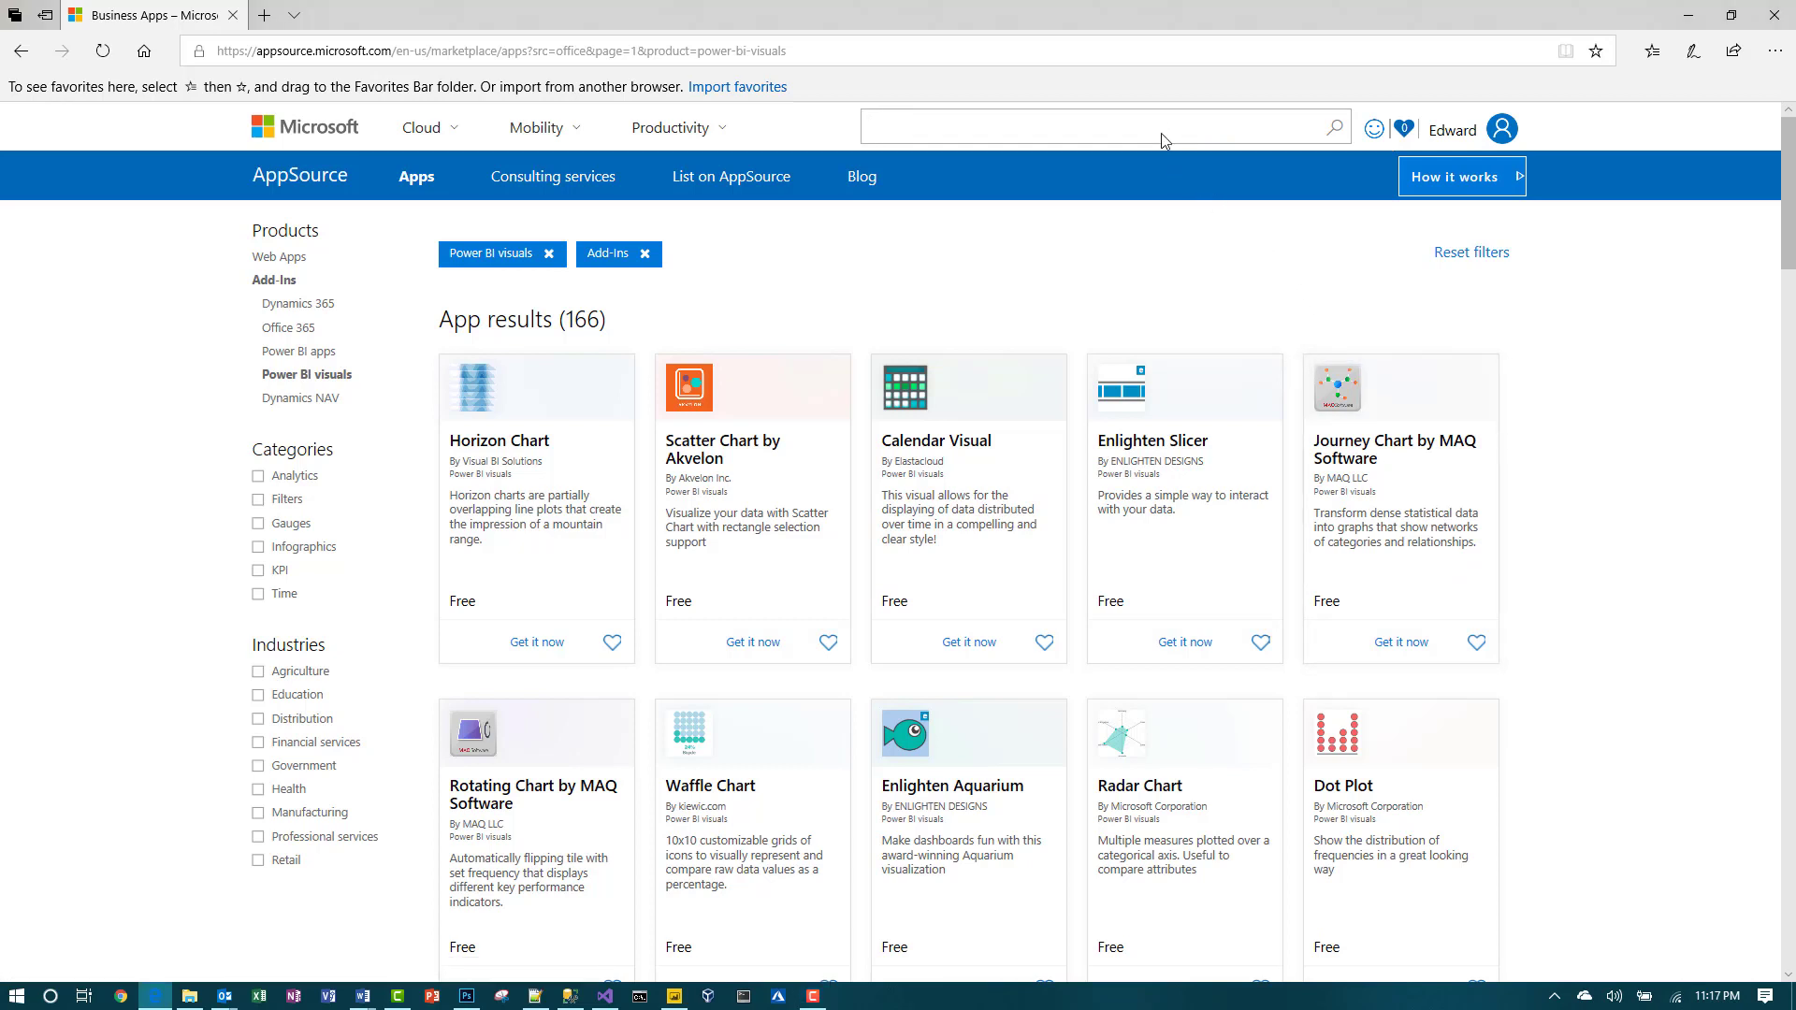
text(foreca)
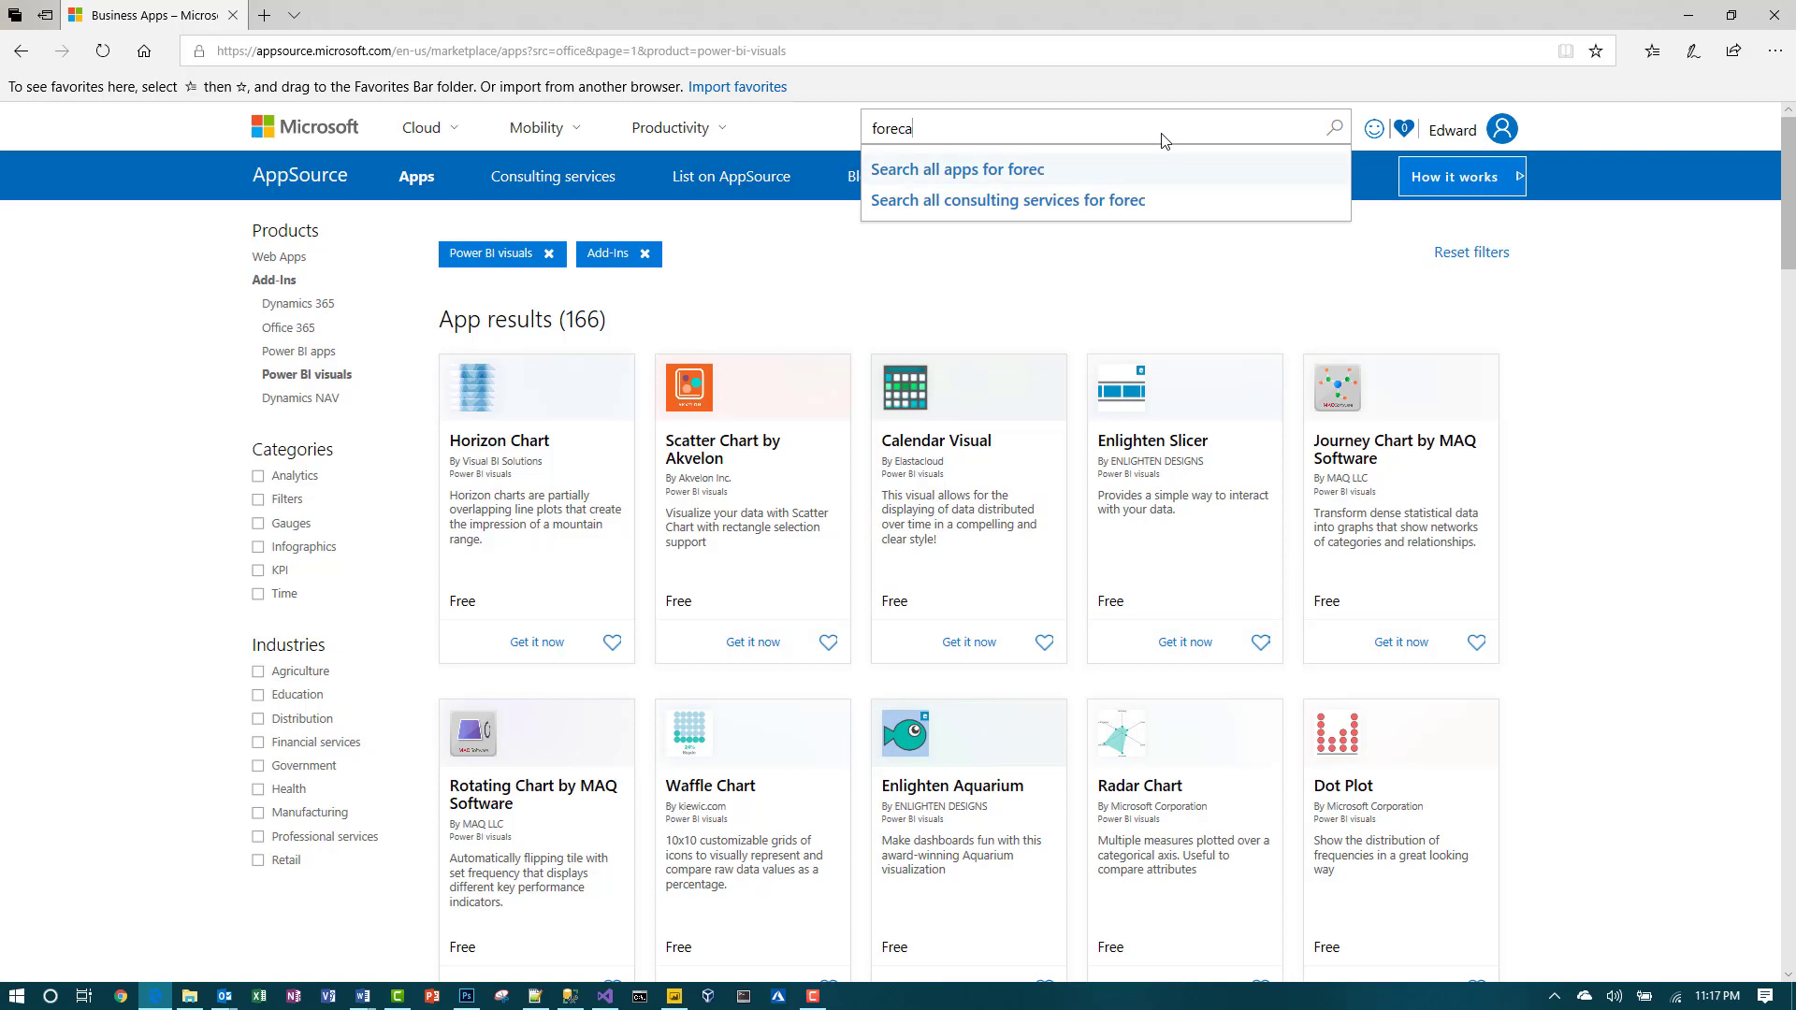
text(ting)
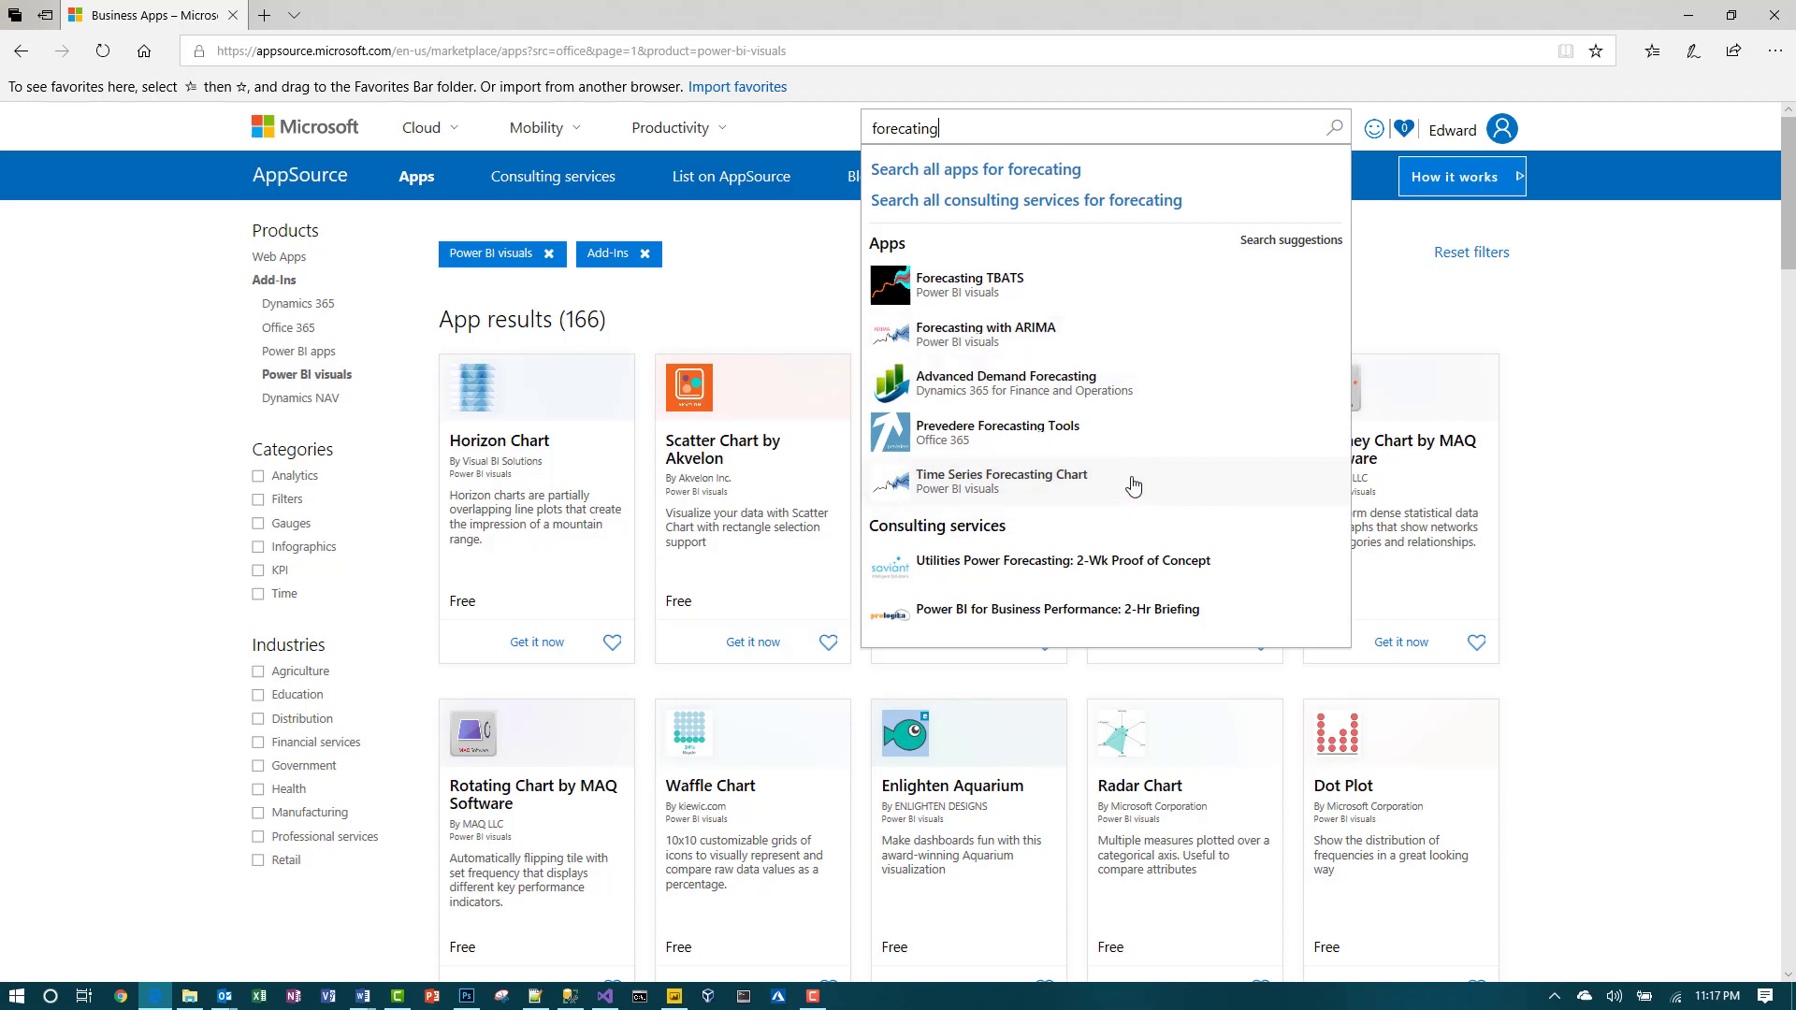
click(982, 334)
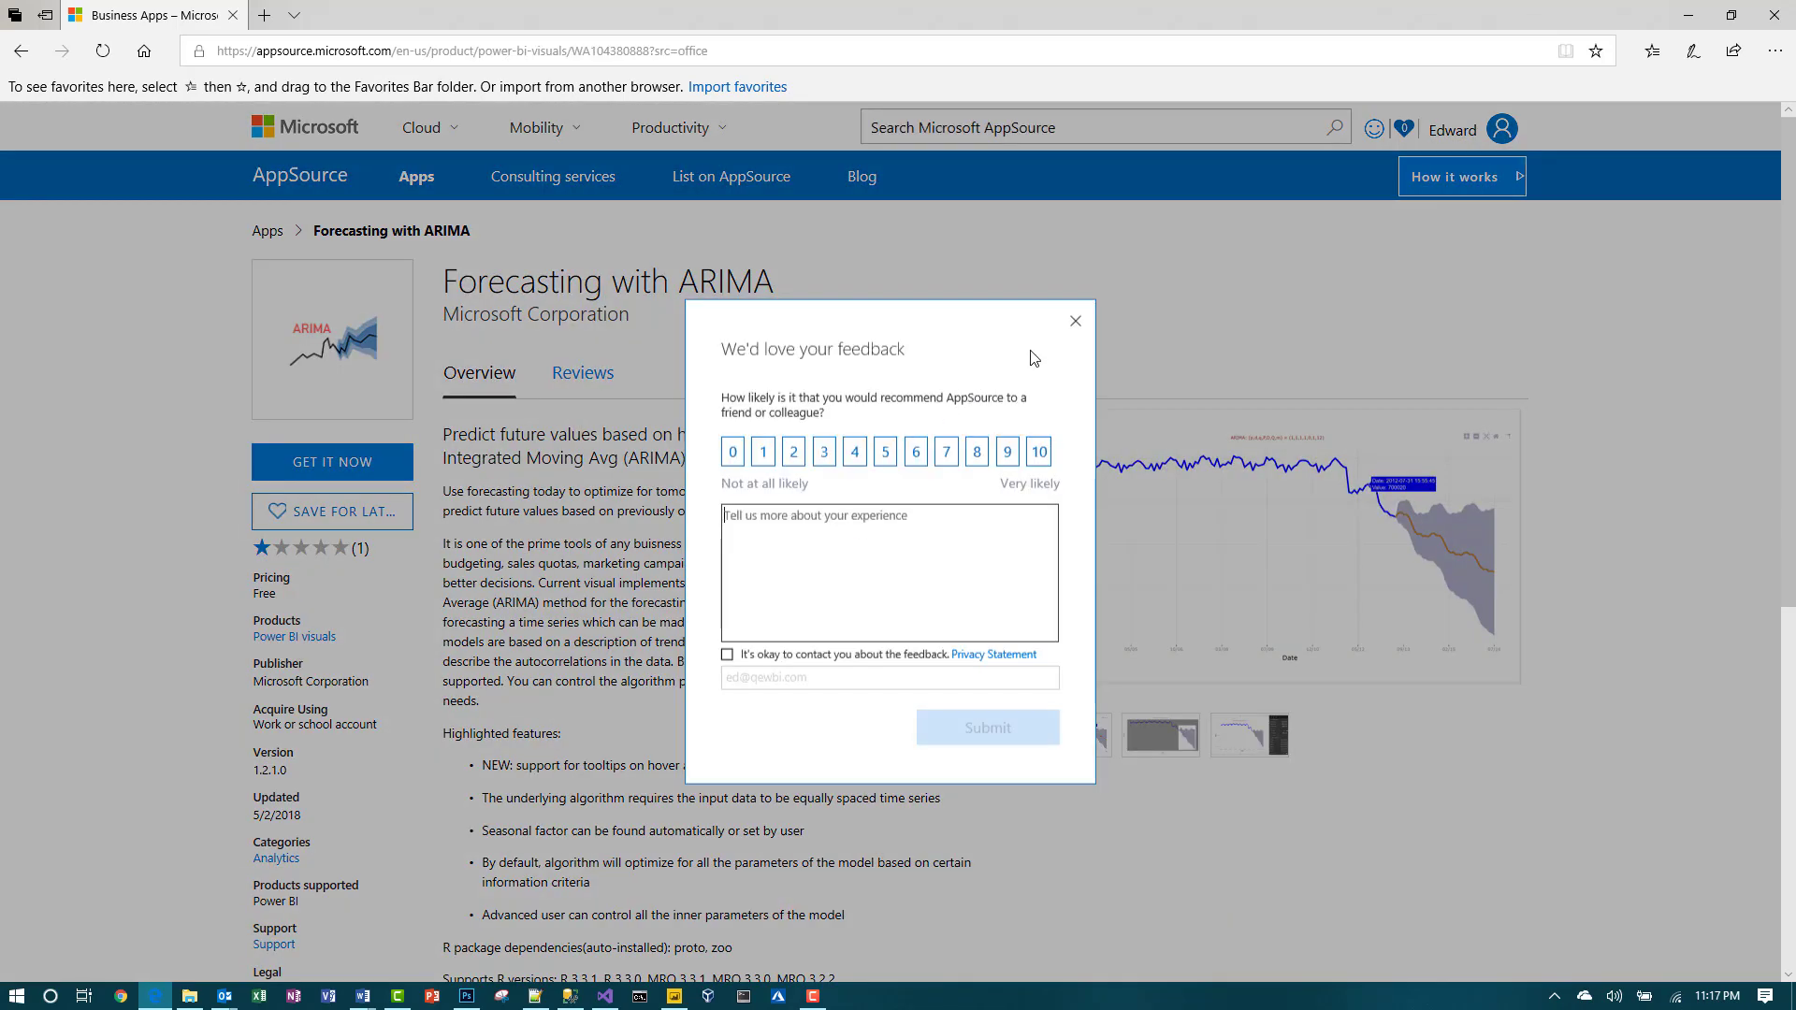
Dismiss the feedback survey, choose GET IT NOW, and accept the provider's terms to continue.
click(1073, 328)
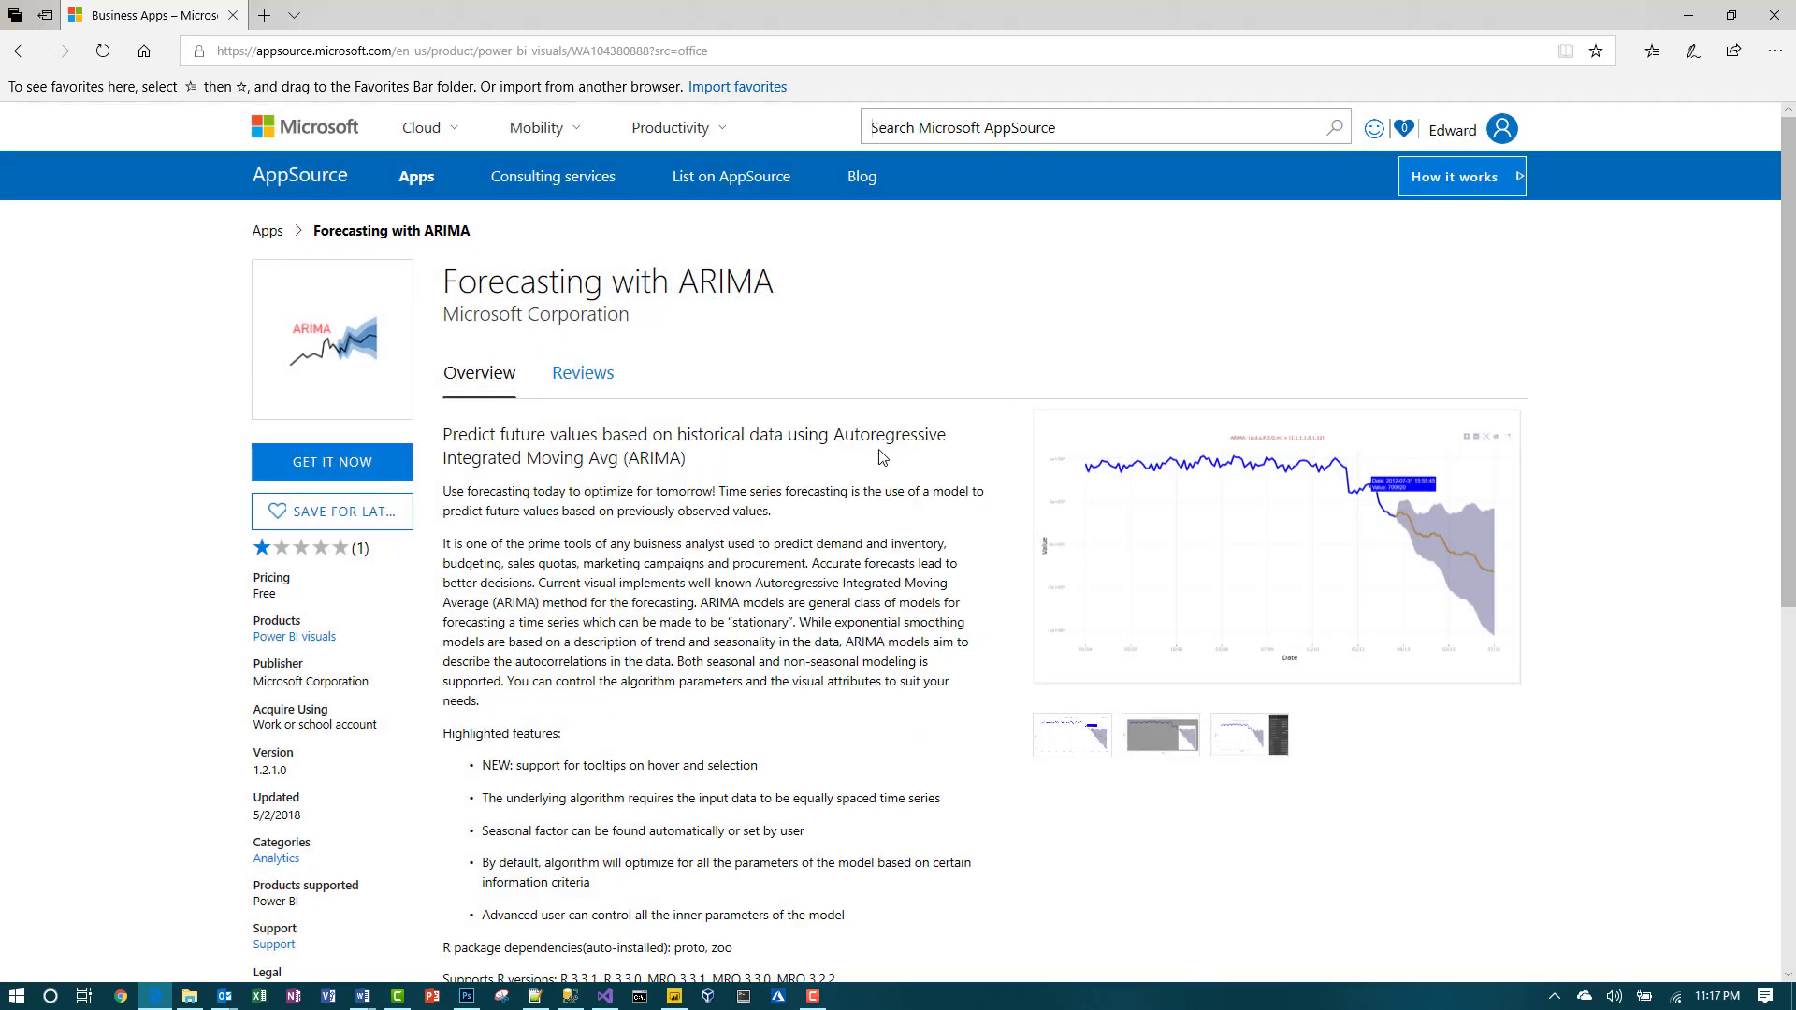
scroll(880, 457, down, 1)
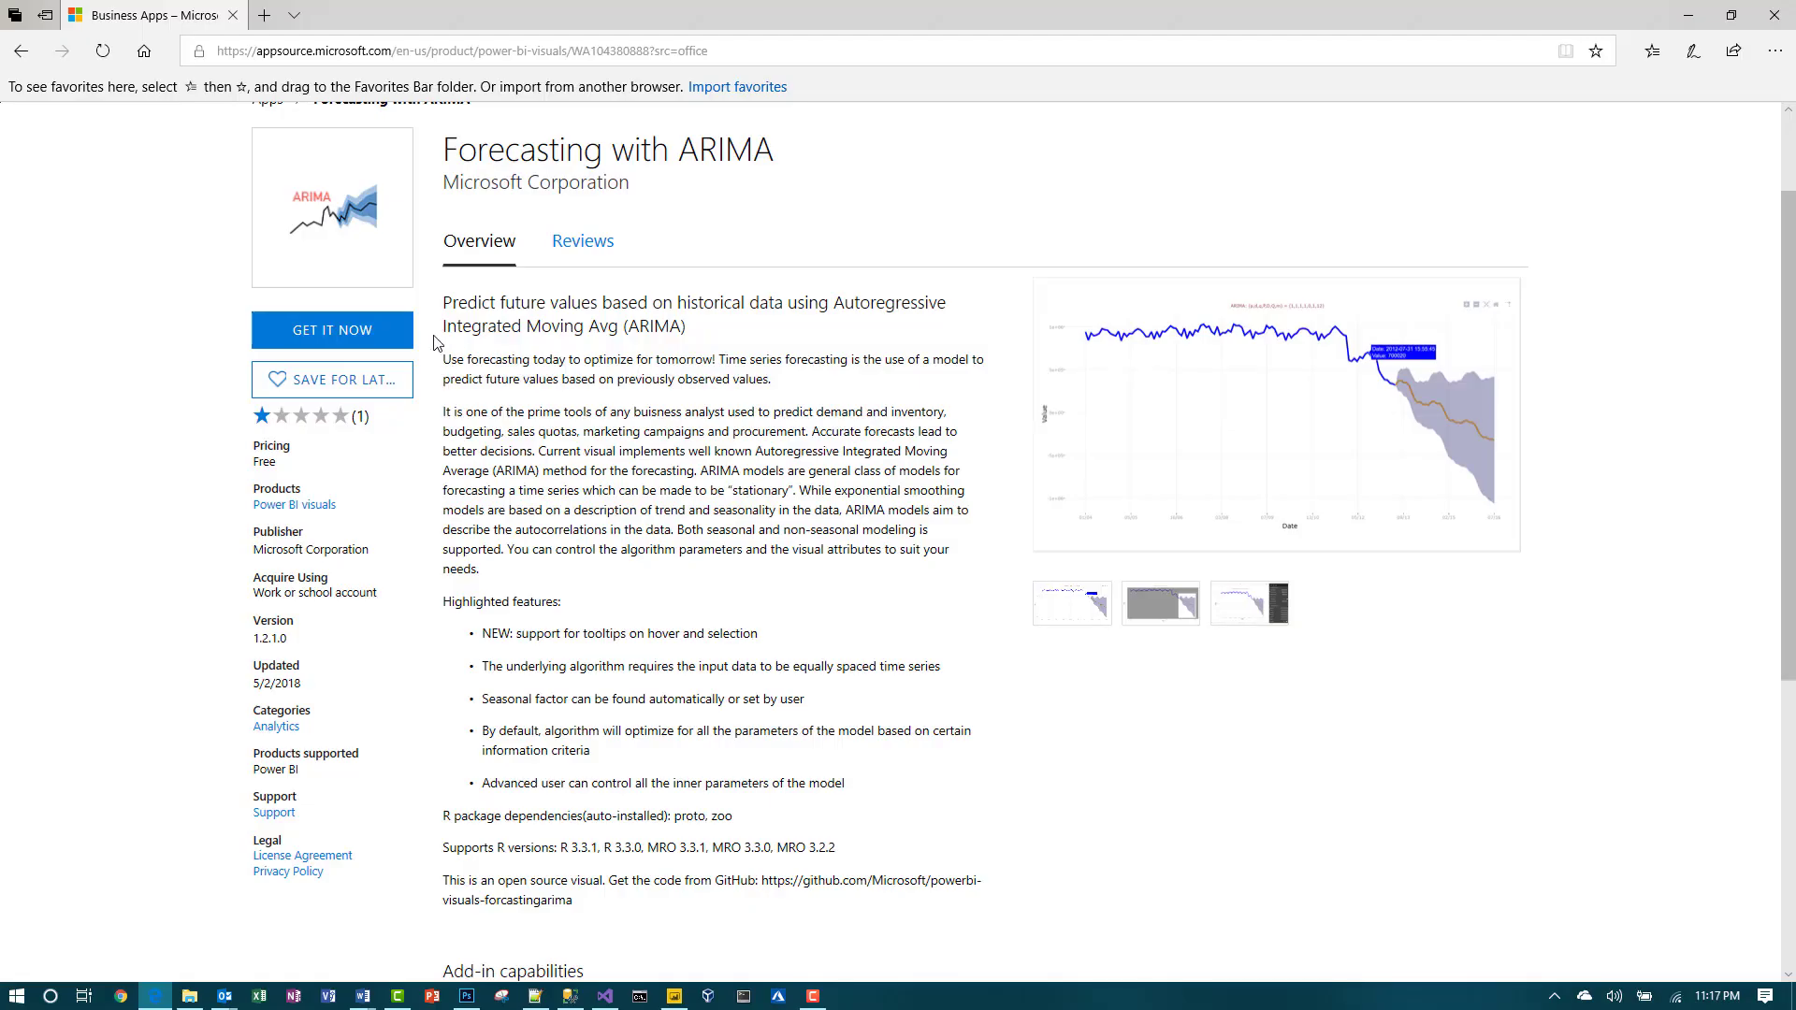
click(329, 329)
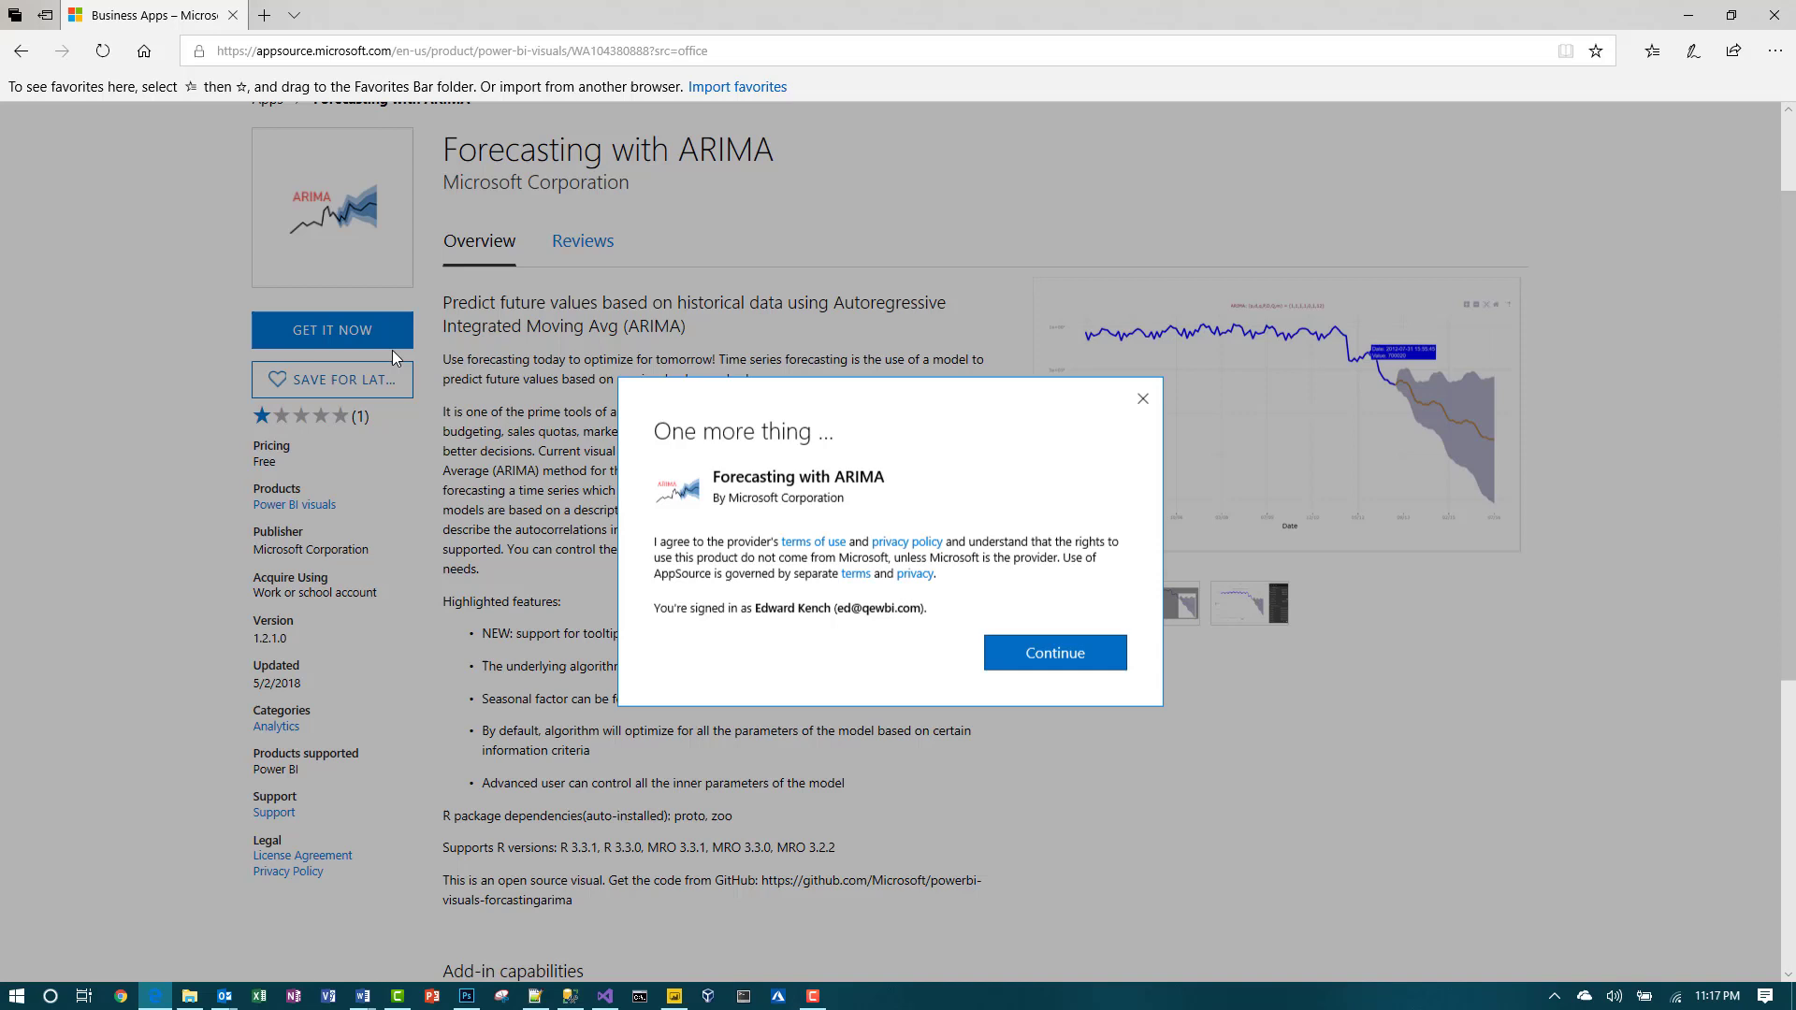
click(1057, 659)
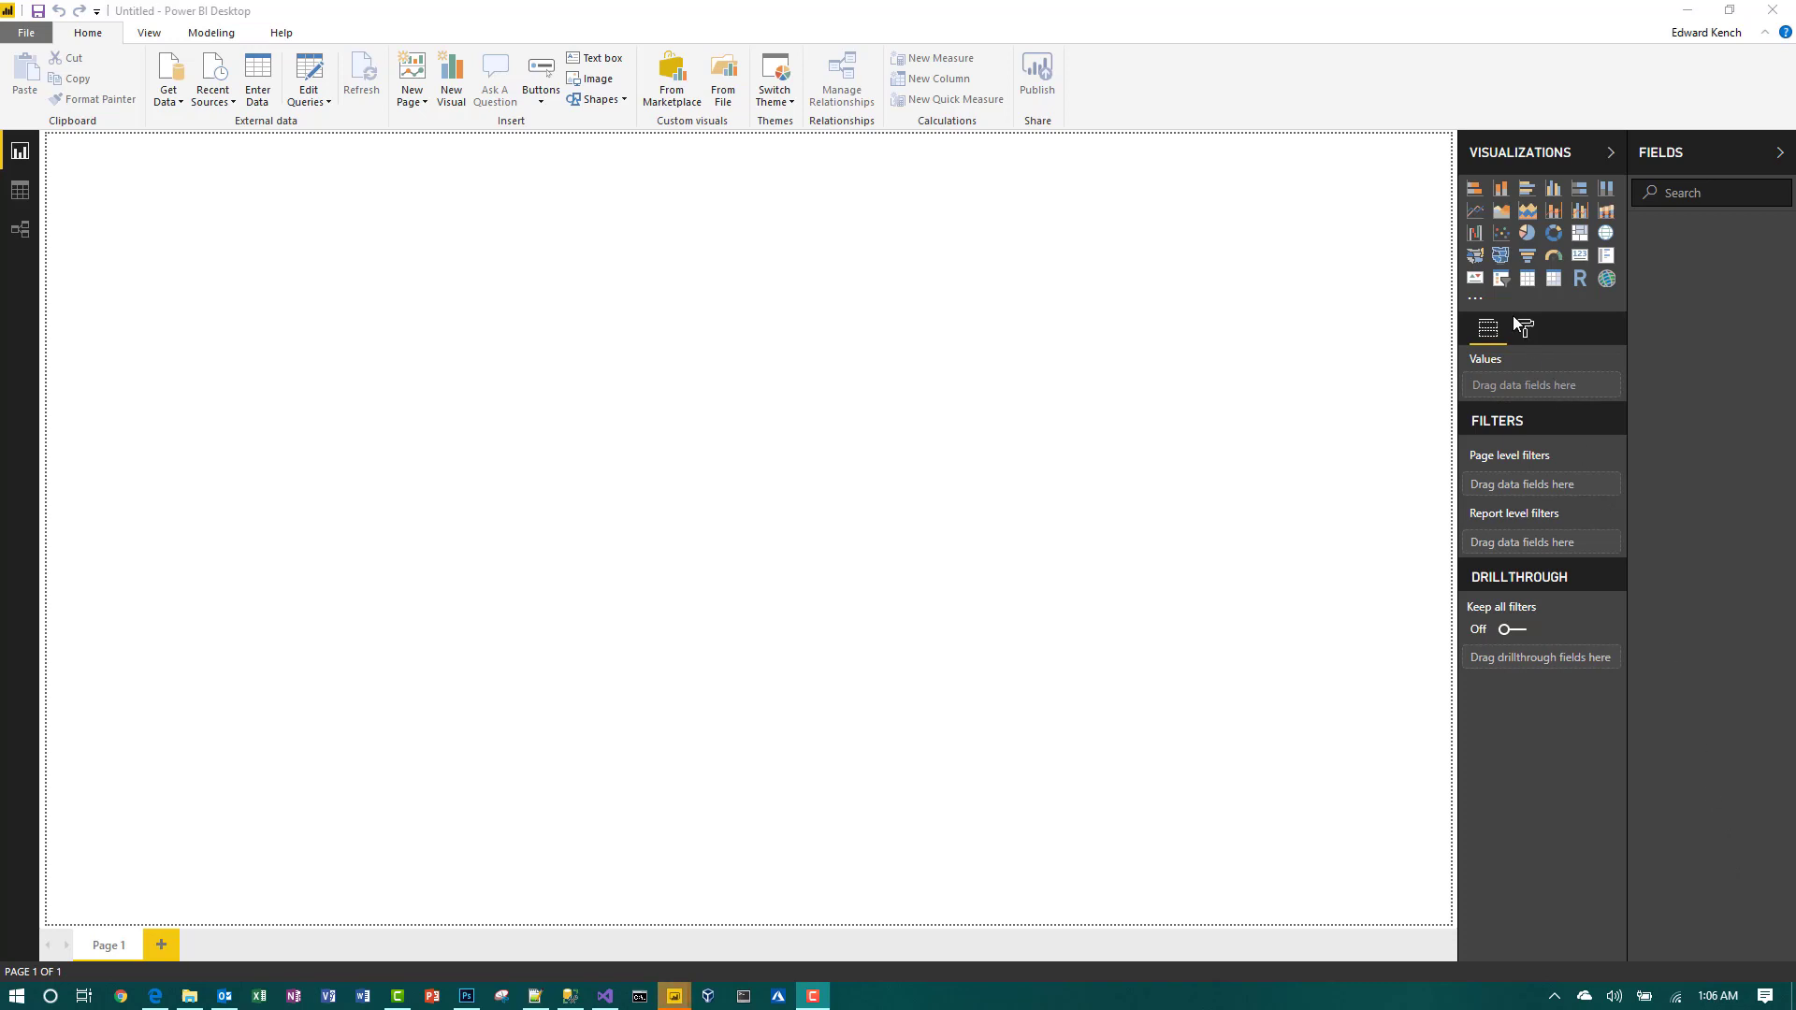
Import PowerBI-visuals-forcasting-ARIMA.1.2.1.0.pbiviz into the report's visualizations from file.
click(1475, 301)
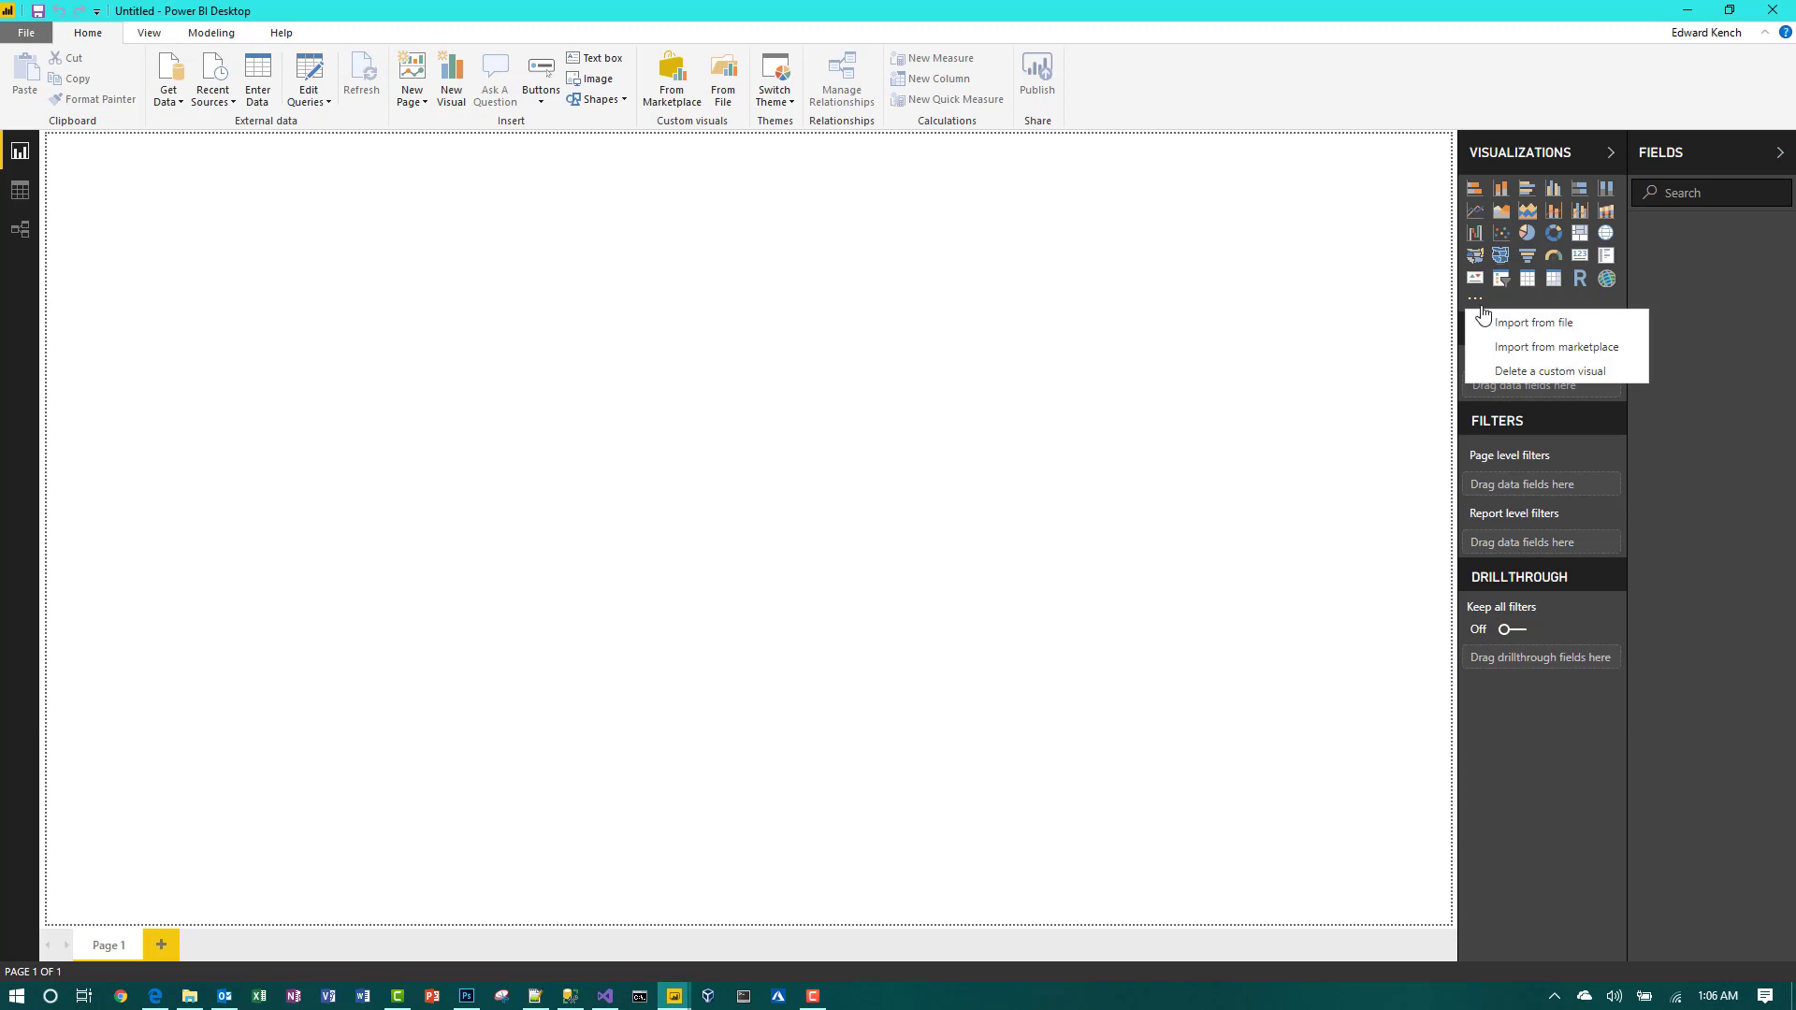
click(1569, 325)
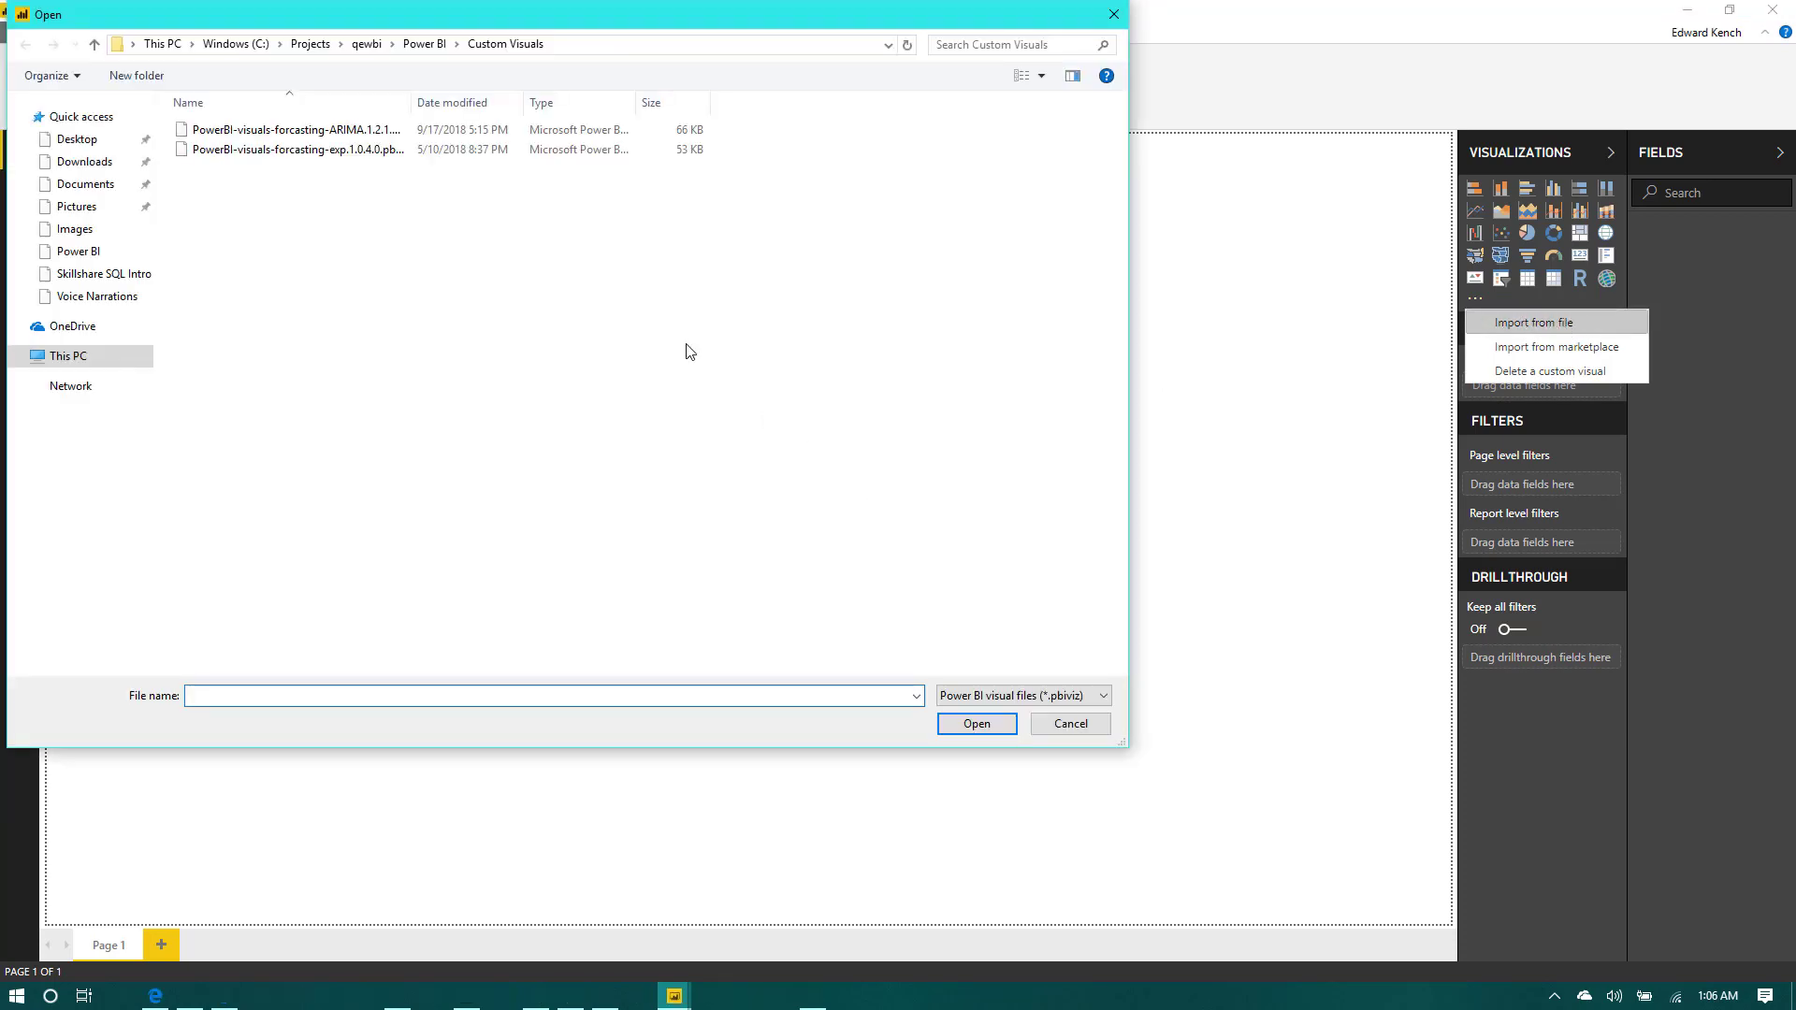
drag(412, 102, 533, 102)
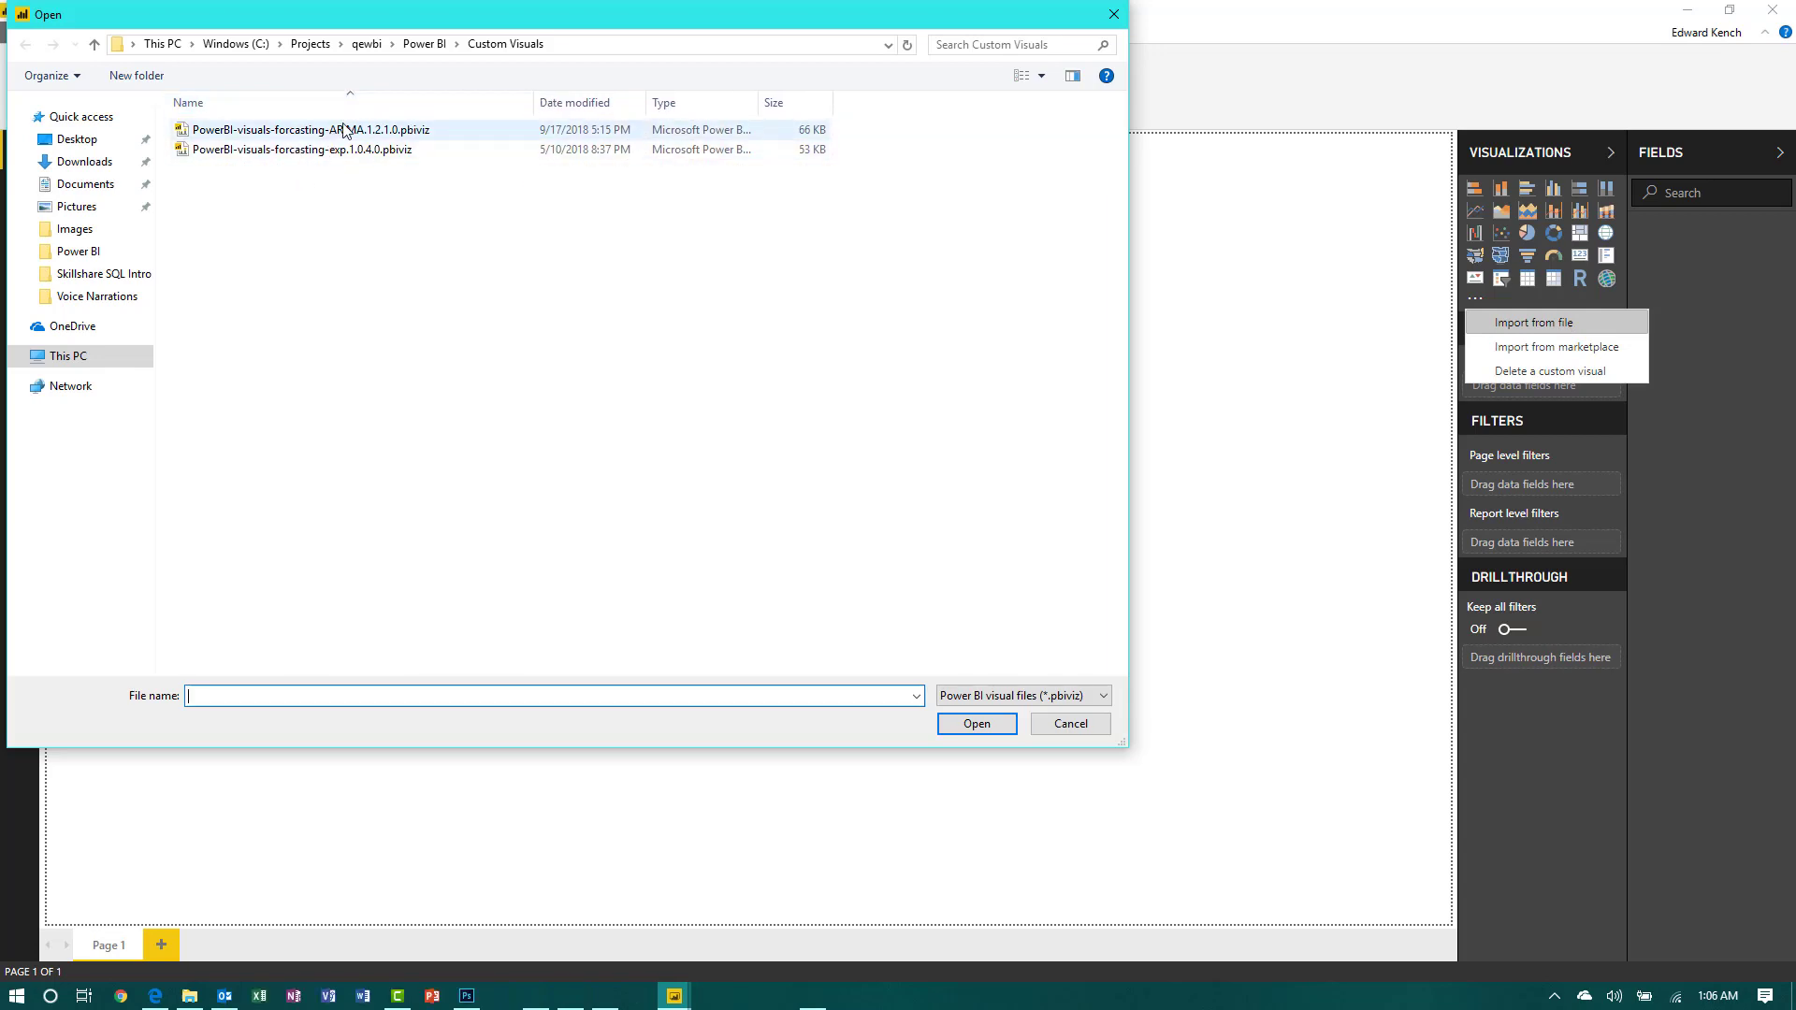
click(343, 130)
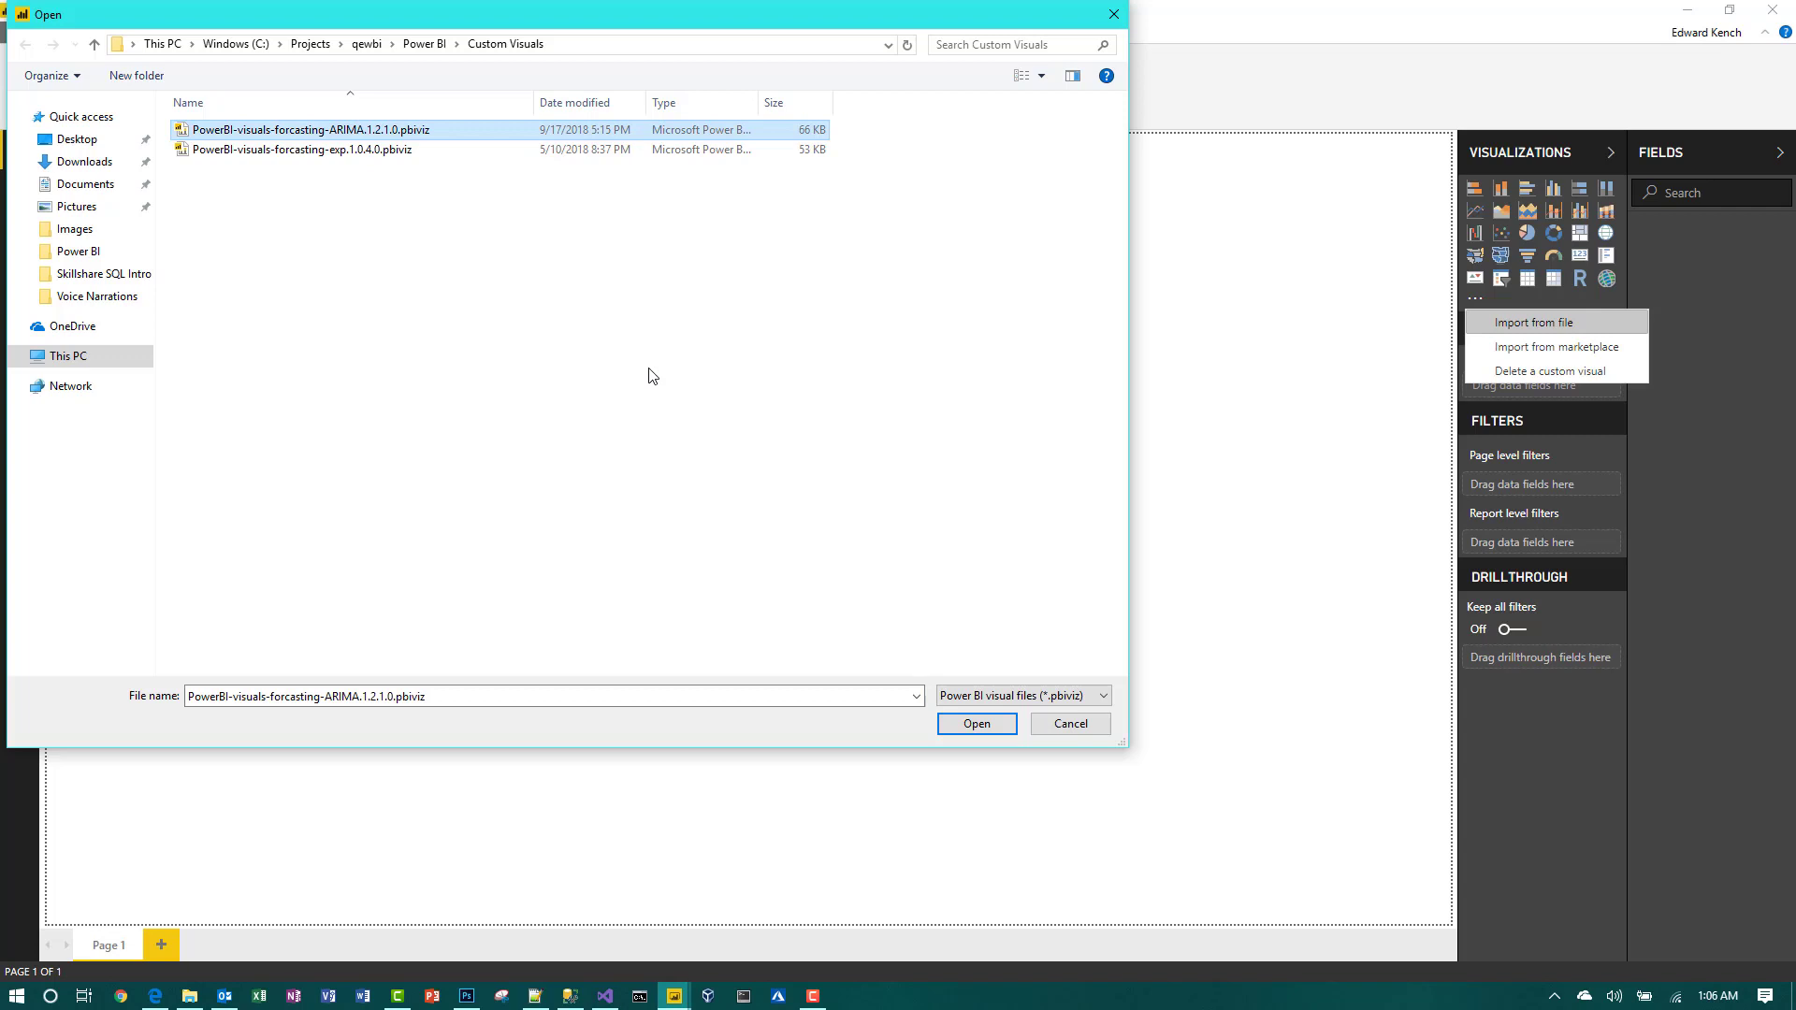
click(973, 725)
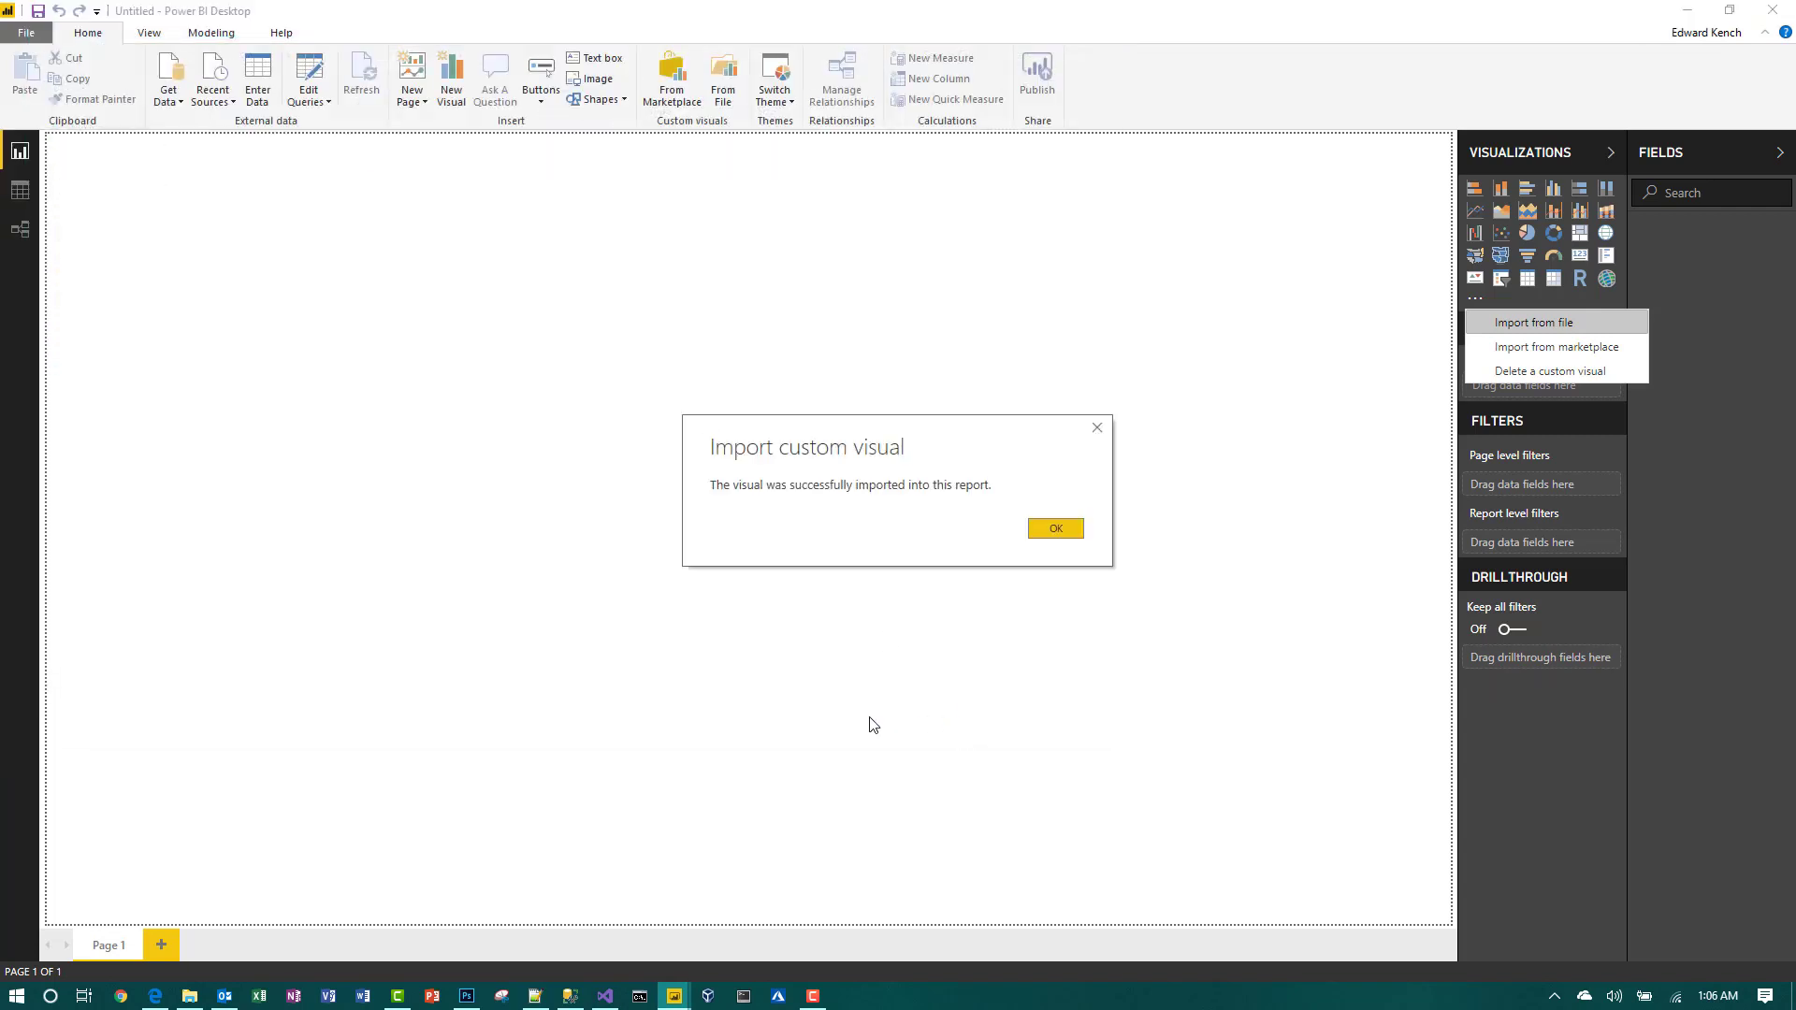
click(1054, 530)
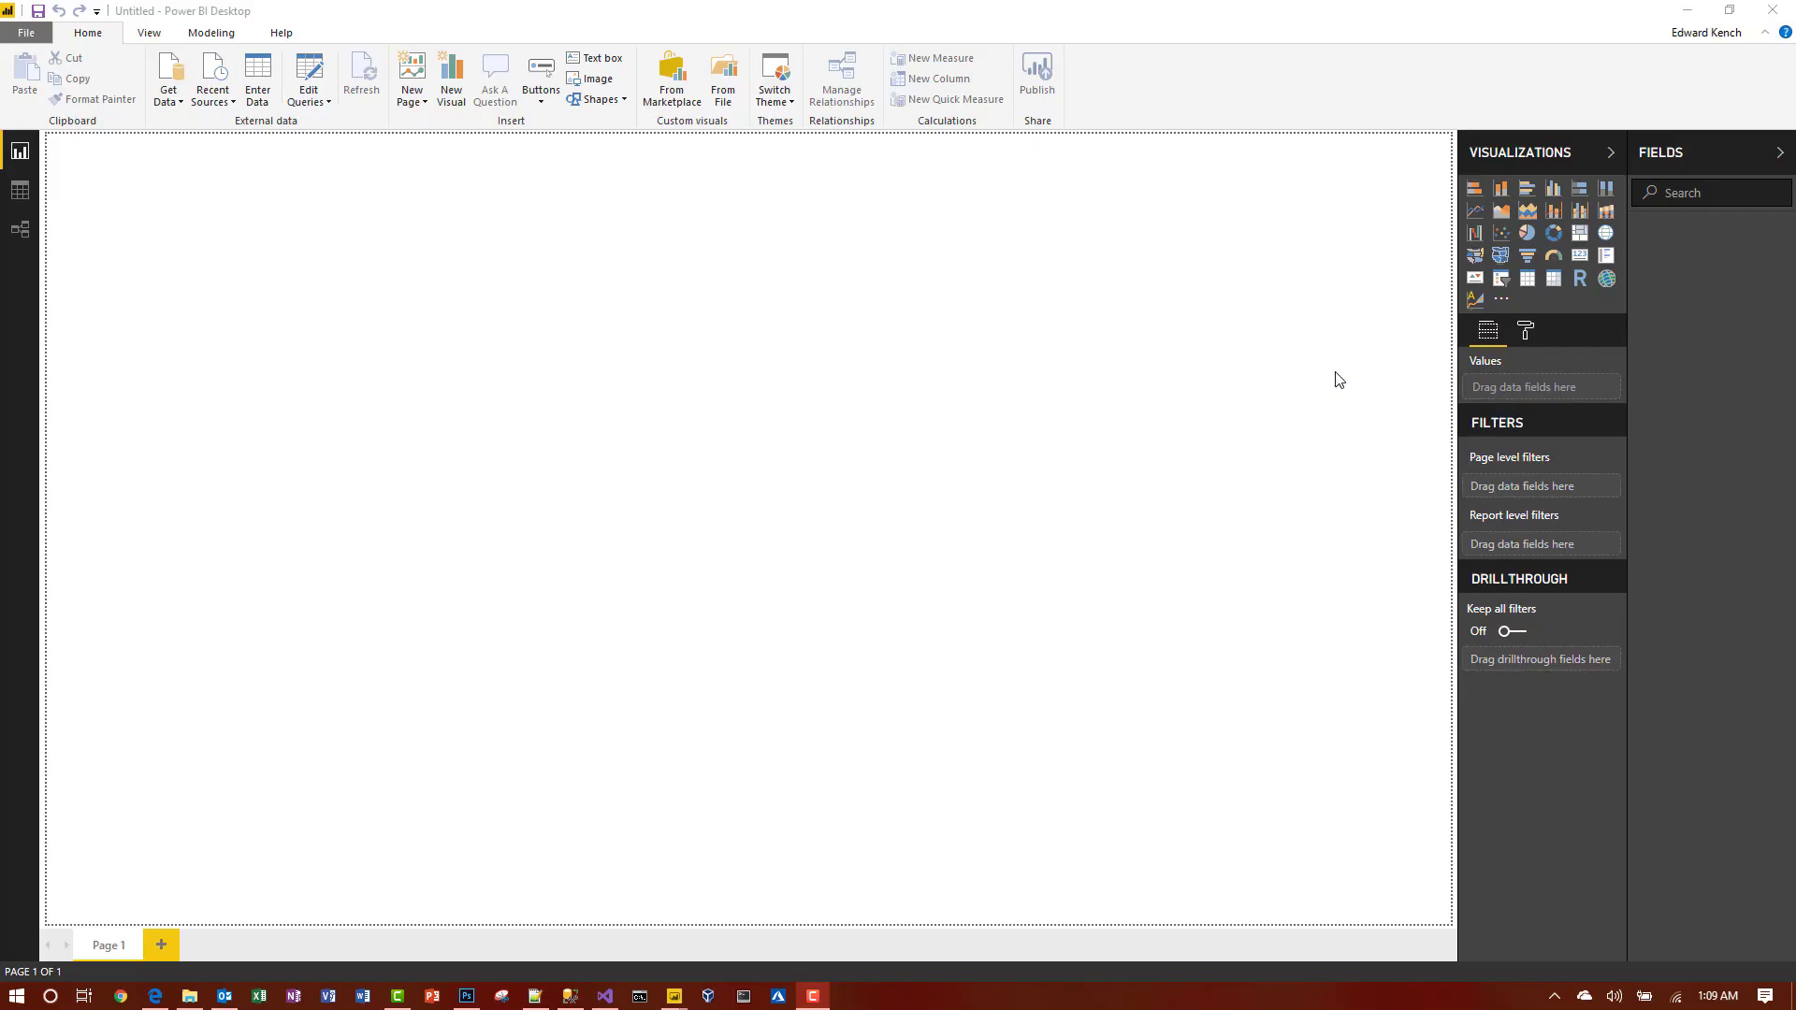
Import PowerBI-visuals-forcasting-exp.1.0.4.0.pbiviz as a second custom visual from file.
click(1501, 300)
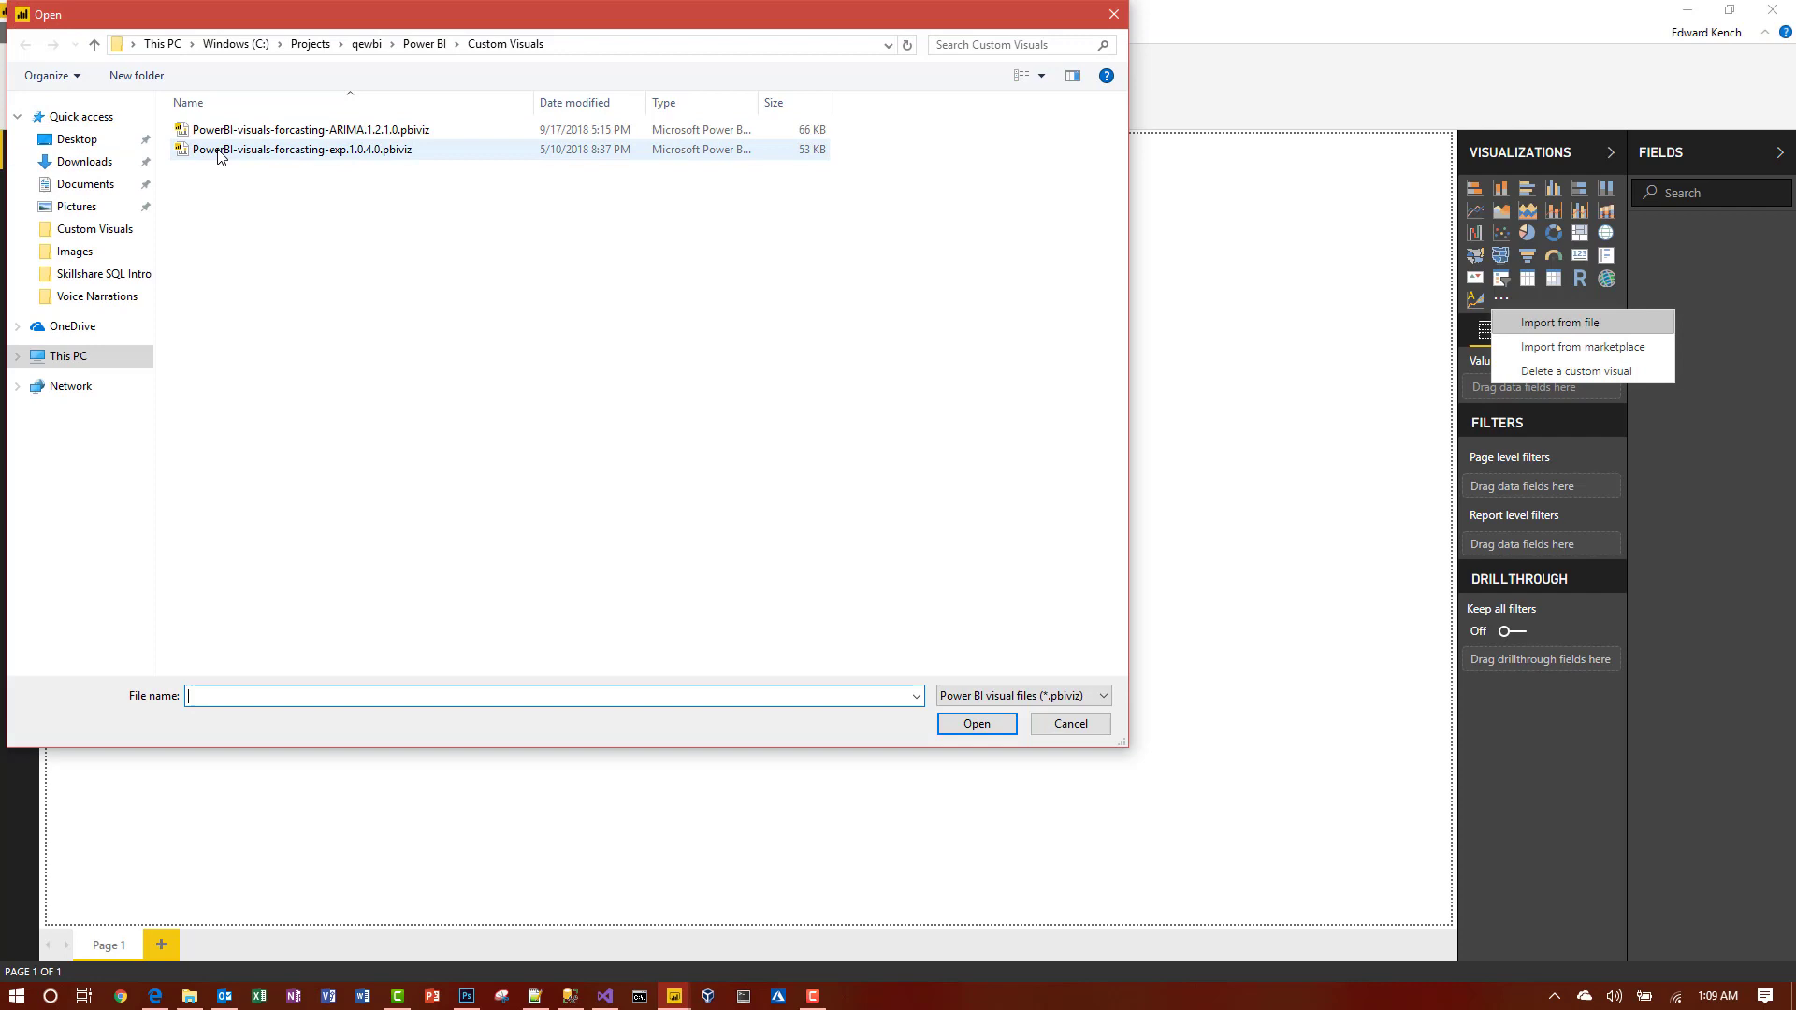
double_click(276, 149)
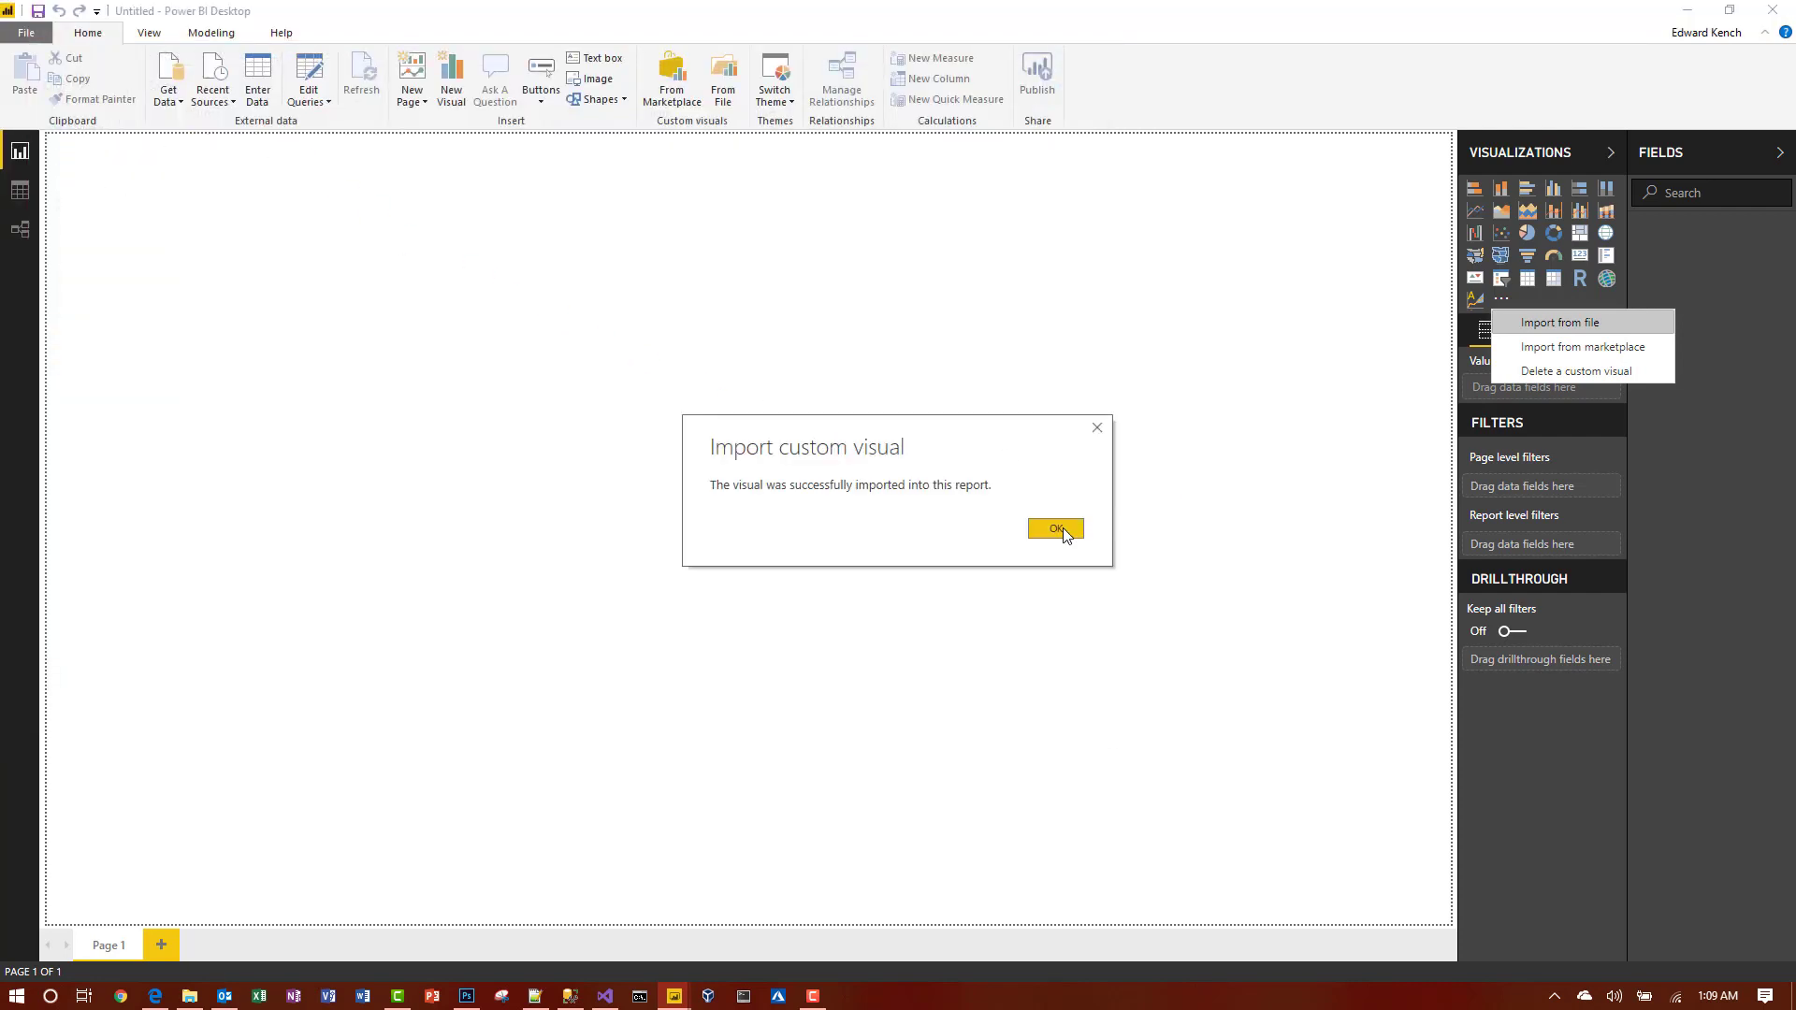
click(1059, 526)
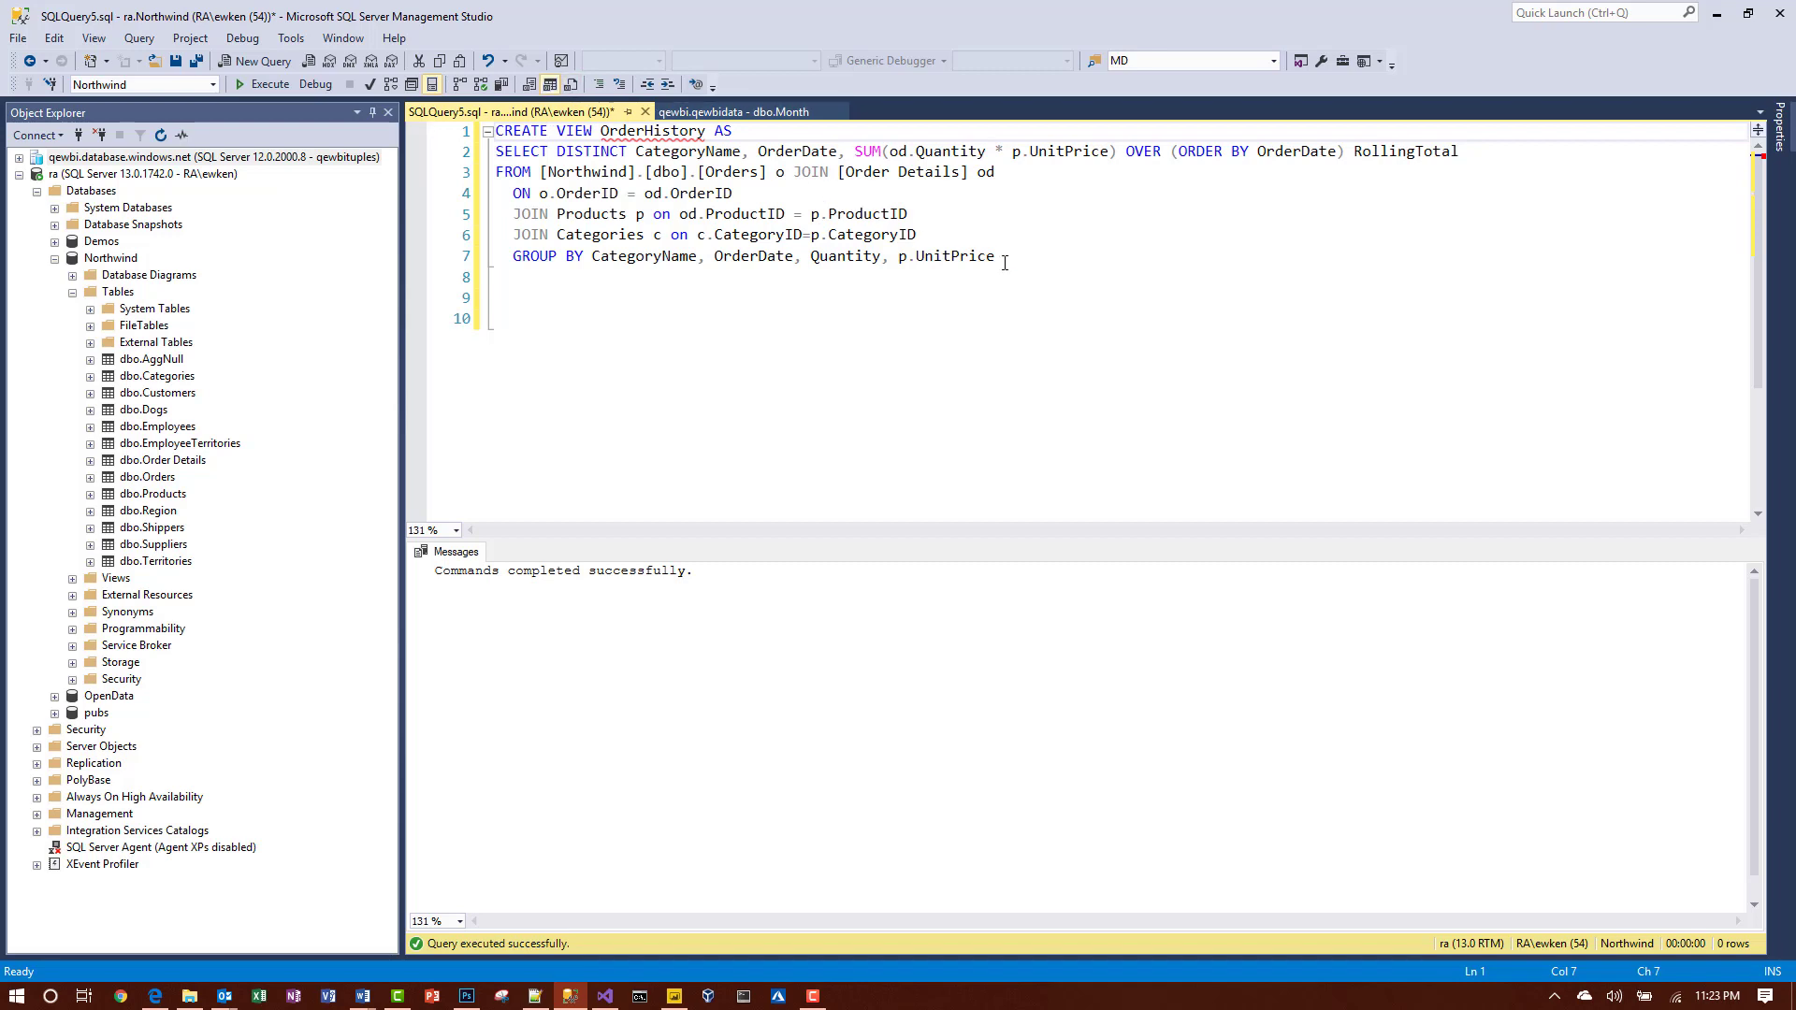
Run the OrderHistory view's query to preview its 1605 rows, then return to Power BI Desktop.
drag(1005, 263, 499, 156)
click(267, 86)
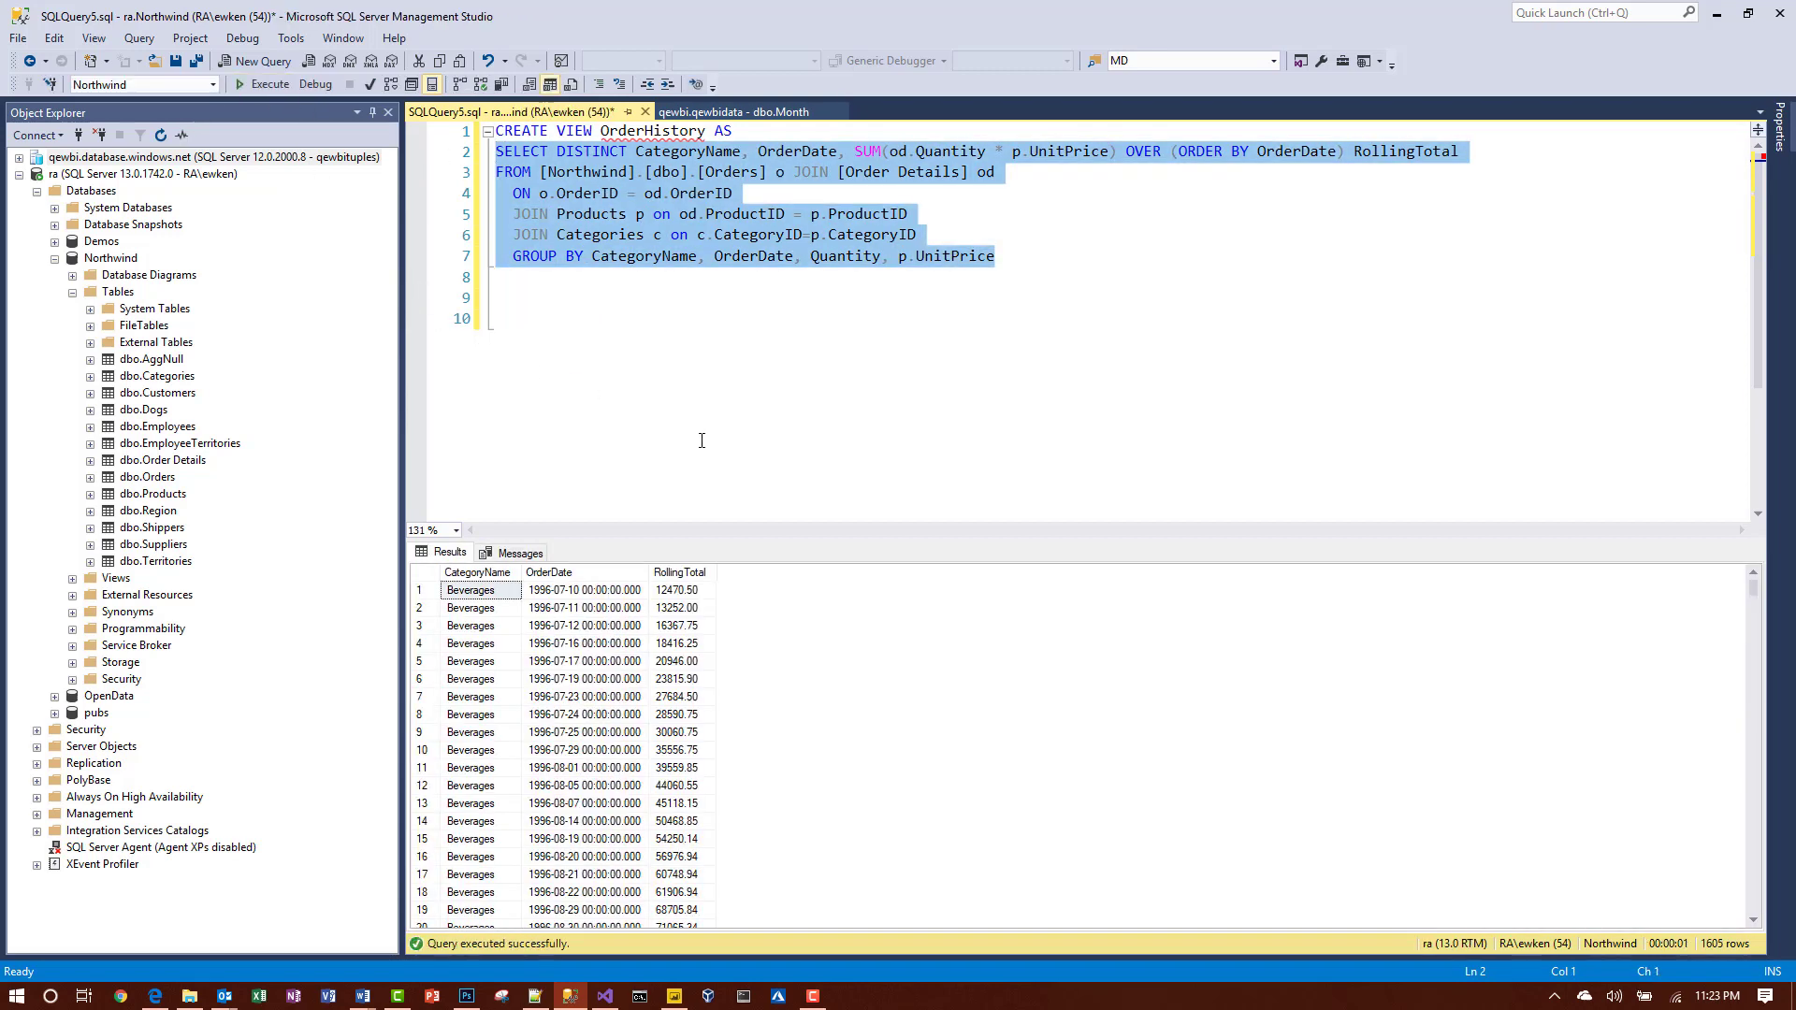
drag(789, 538, 763, 420)
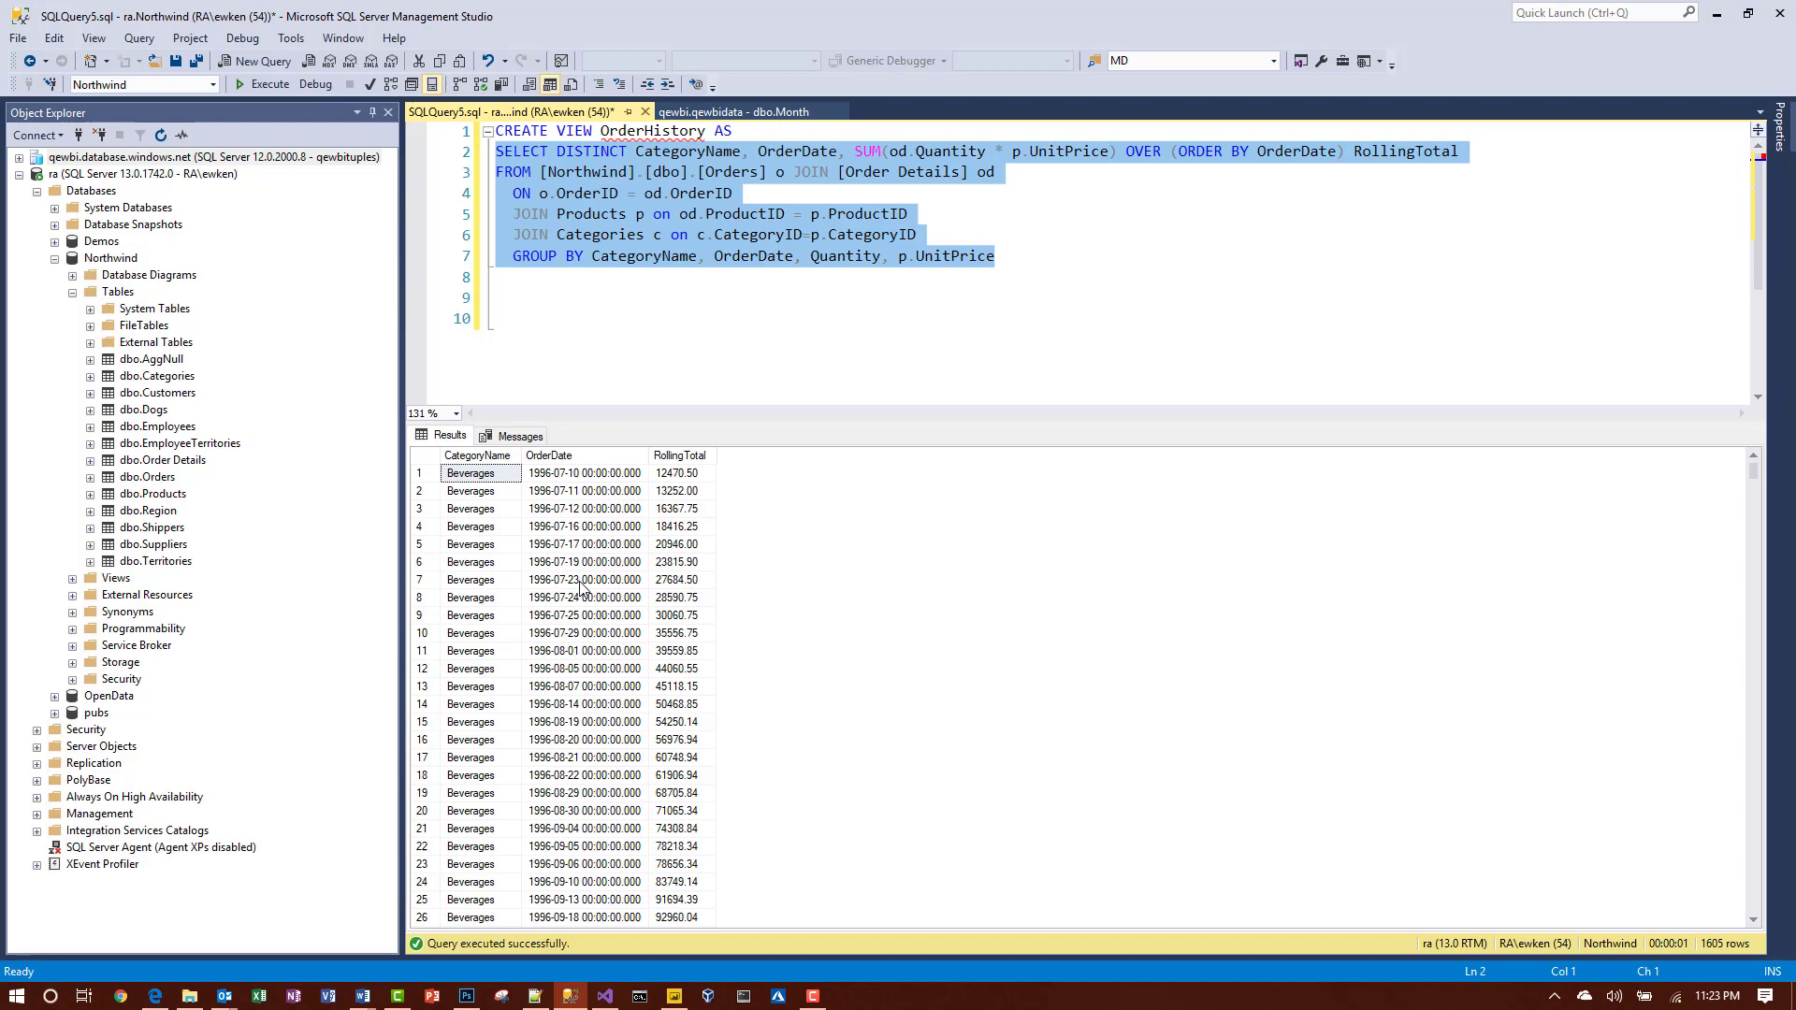
key(alt+Tab)
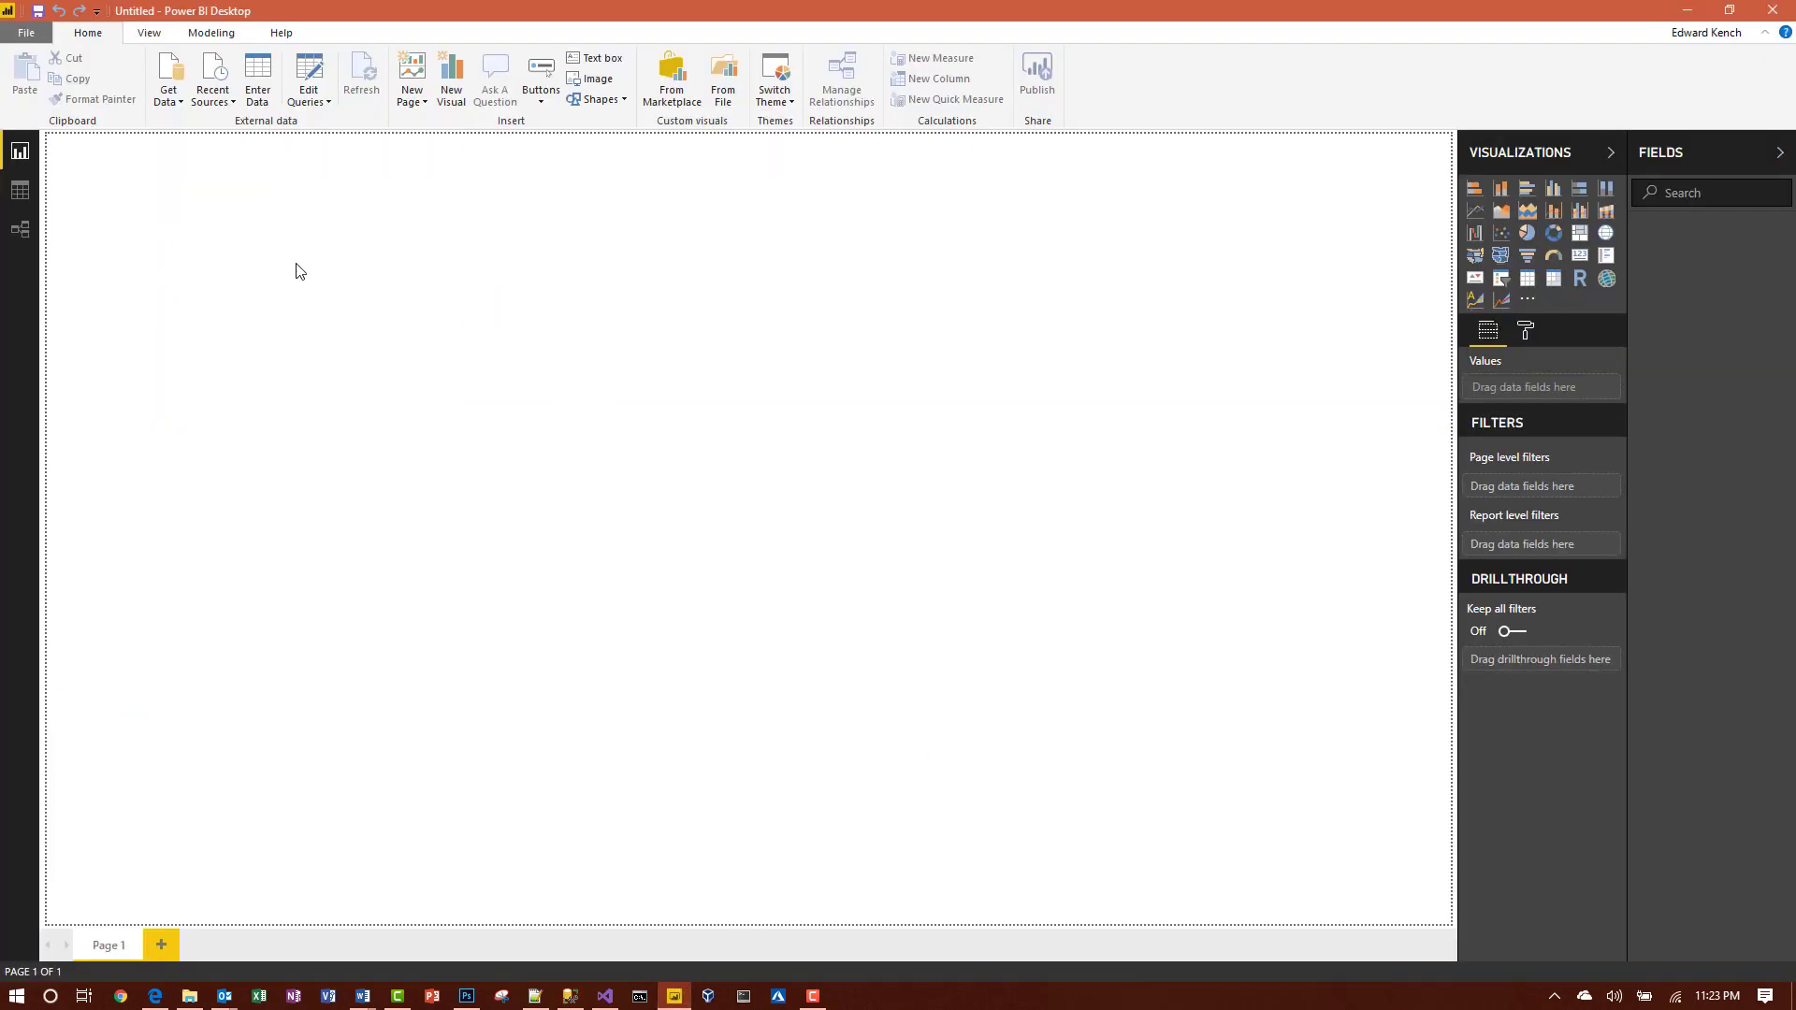
Load the OrderHistory table from SQL Server localhost, database Northwind, with current Windows credentials.
click(177, 105)
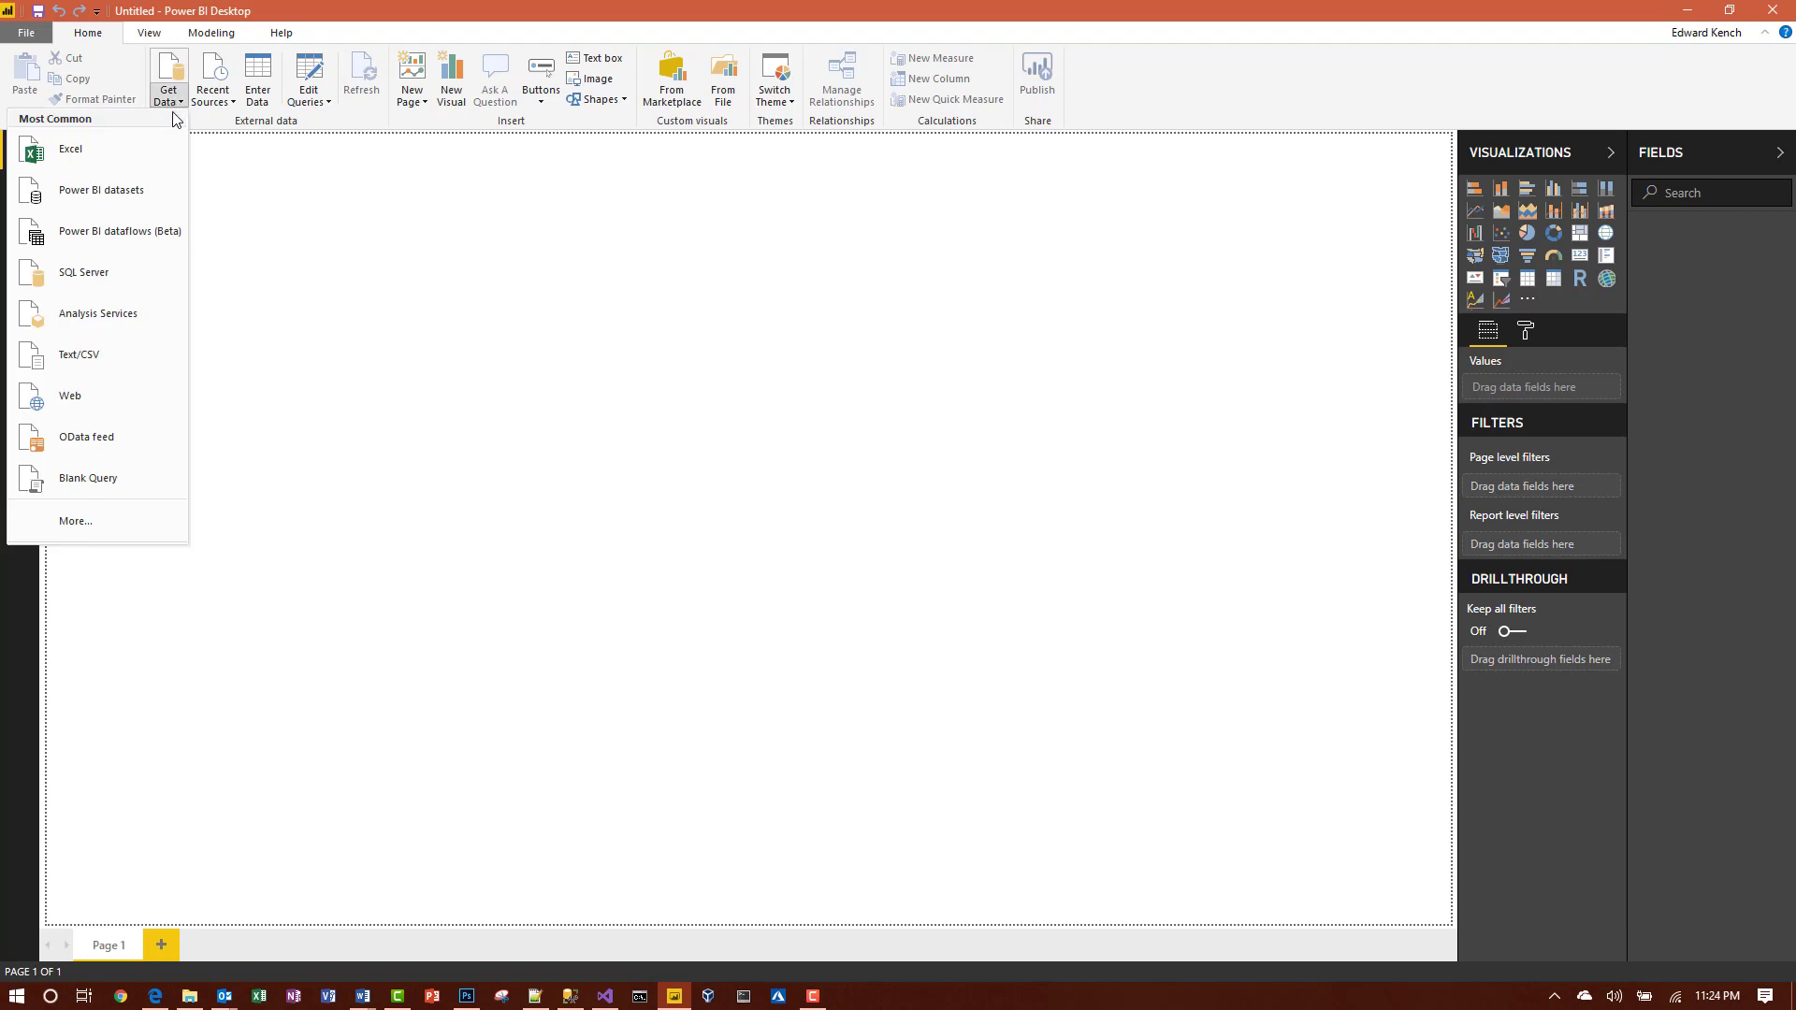
click(92, 280)
text(lo)
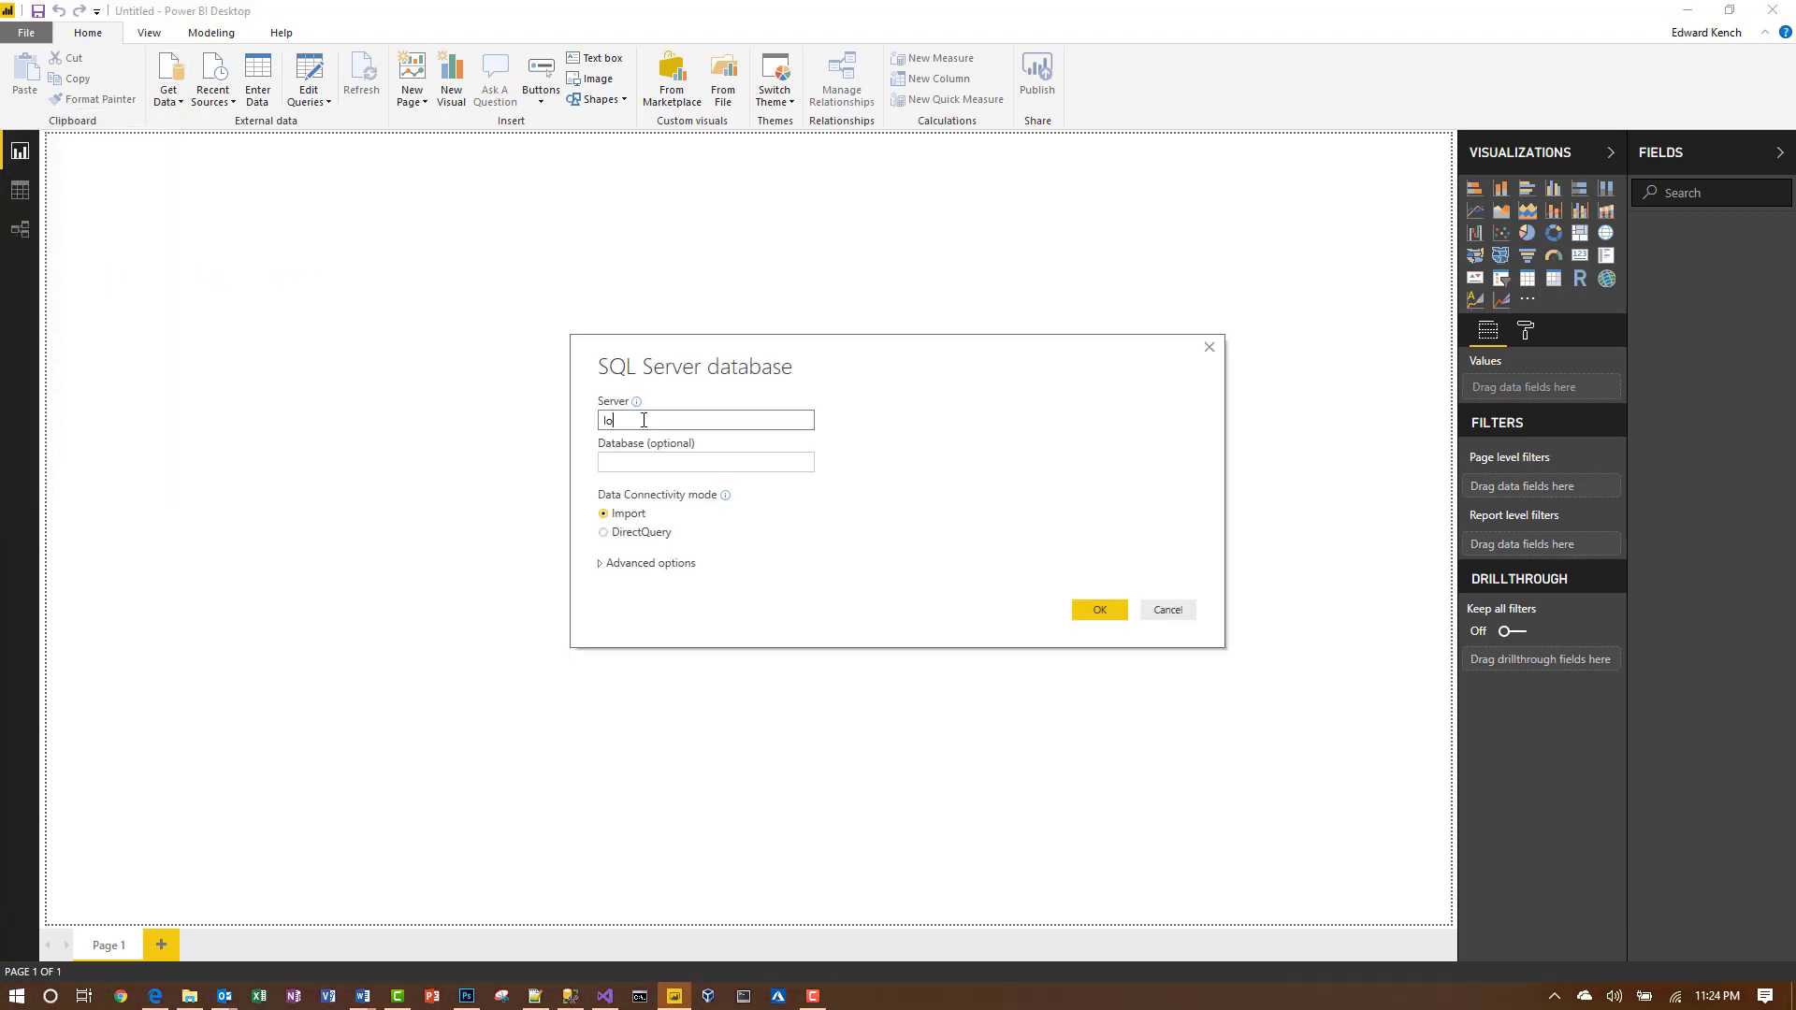
text(calhost)
key(Tab)
text(Northwind)
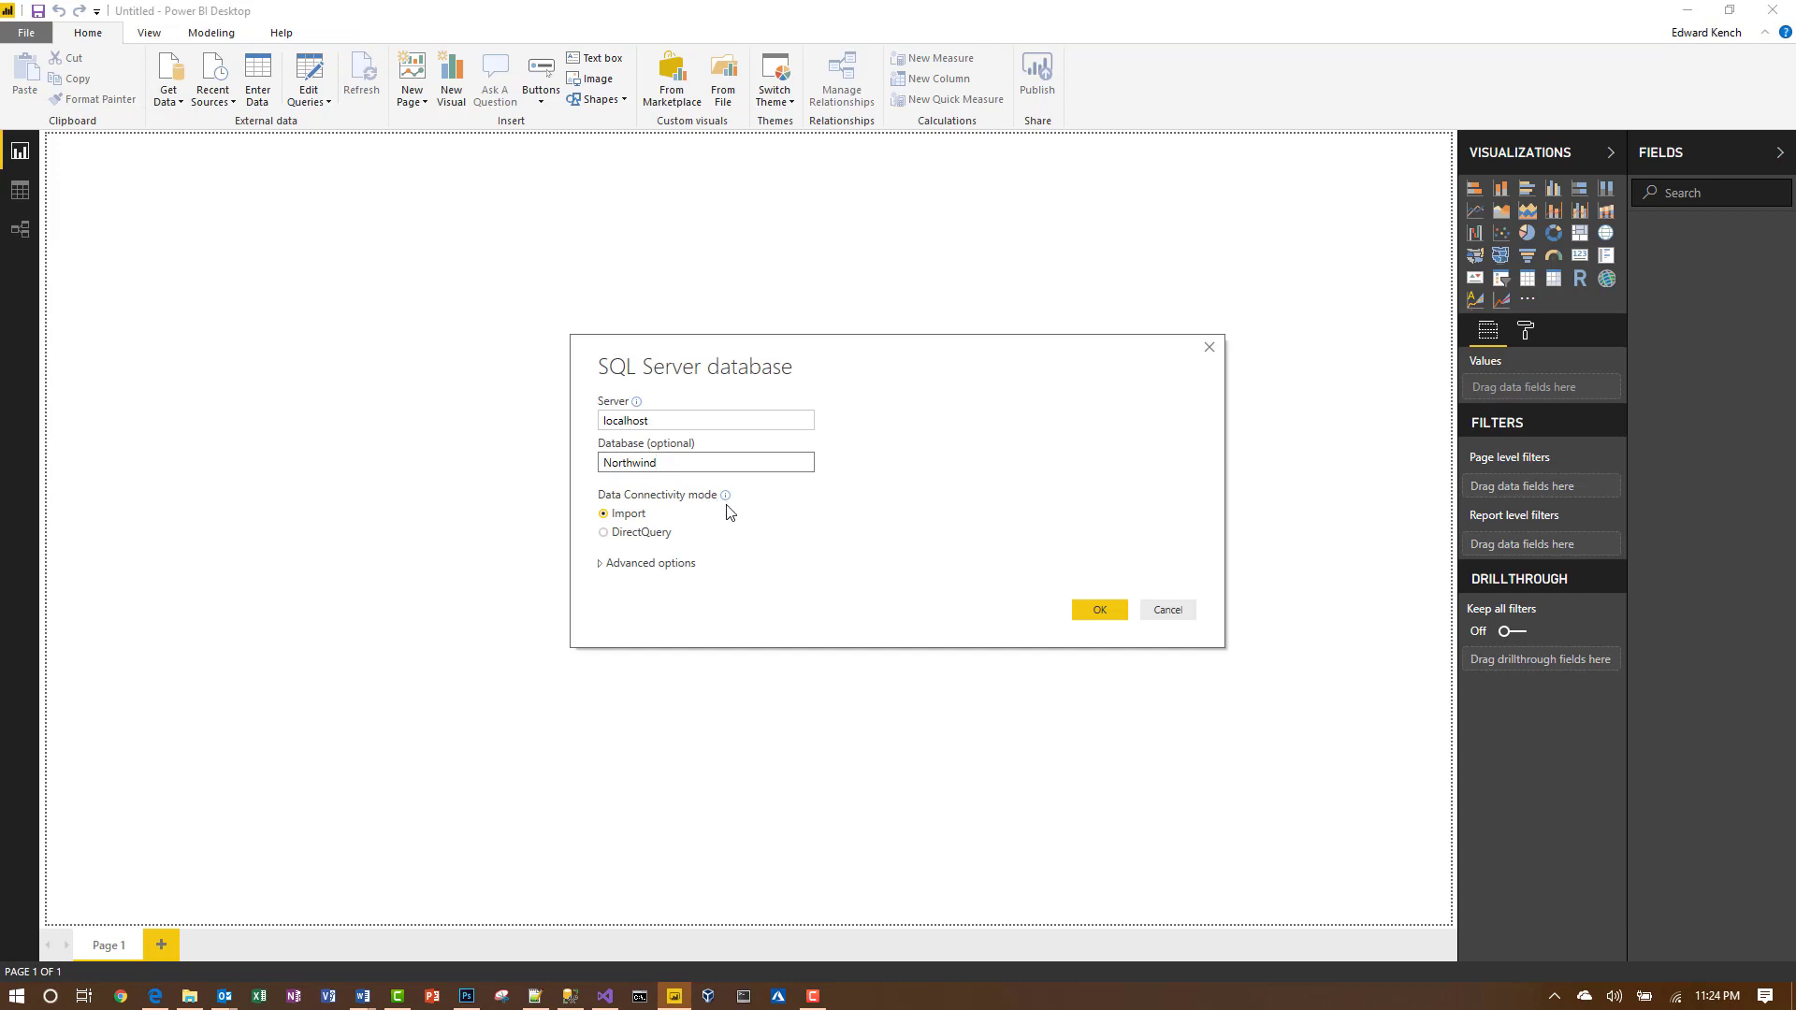
click(1092, 613)
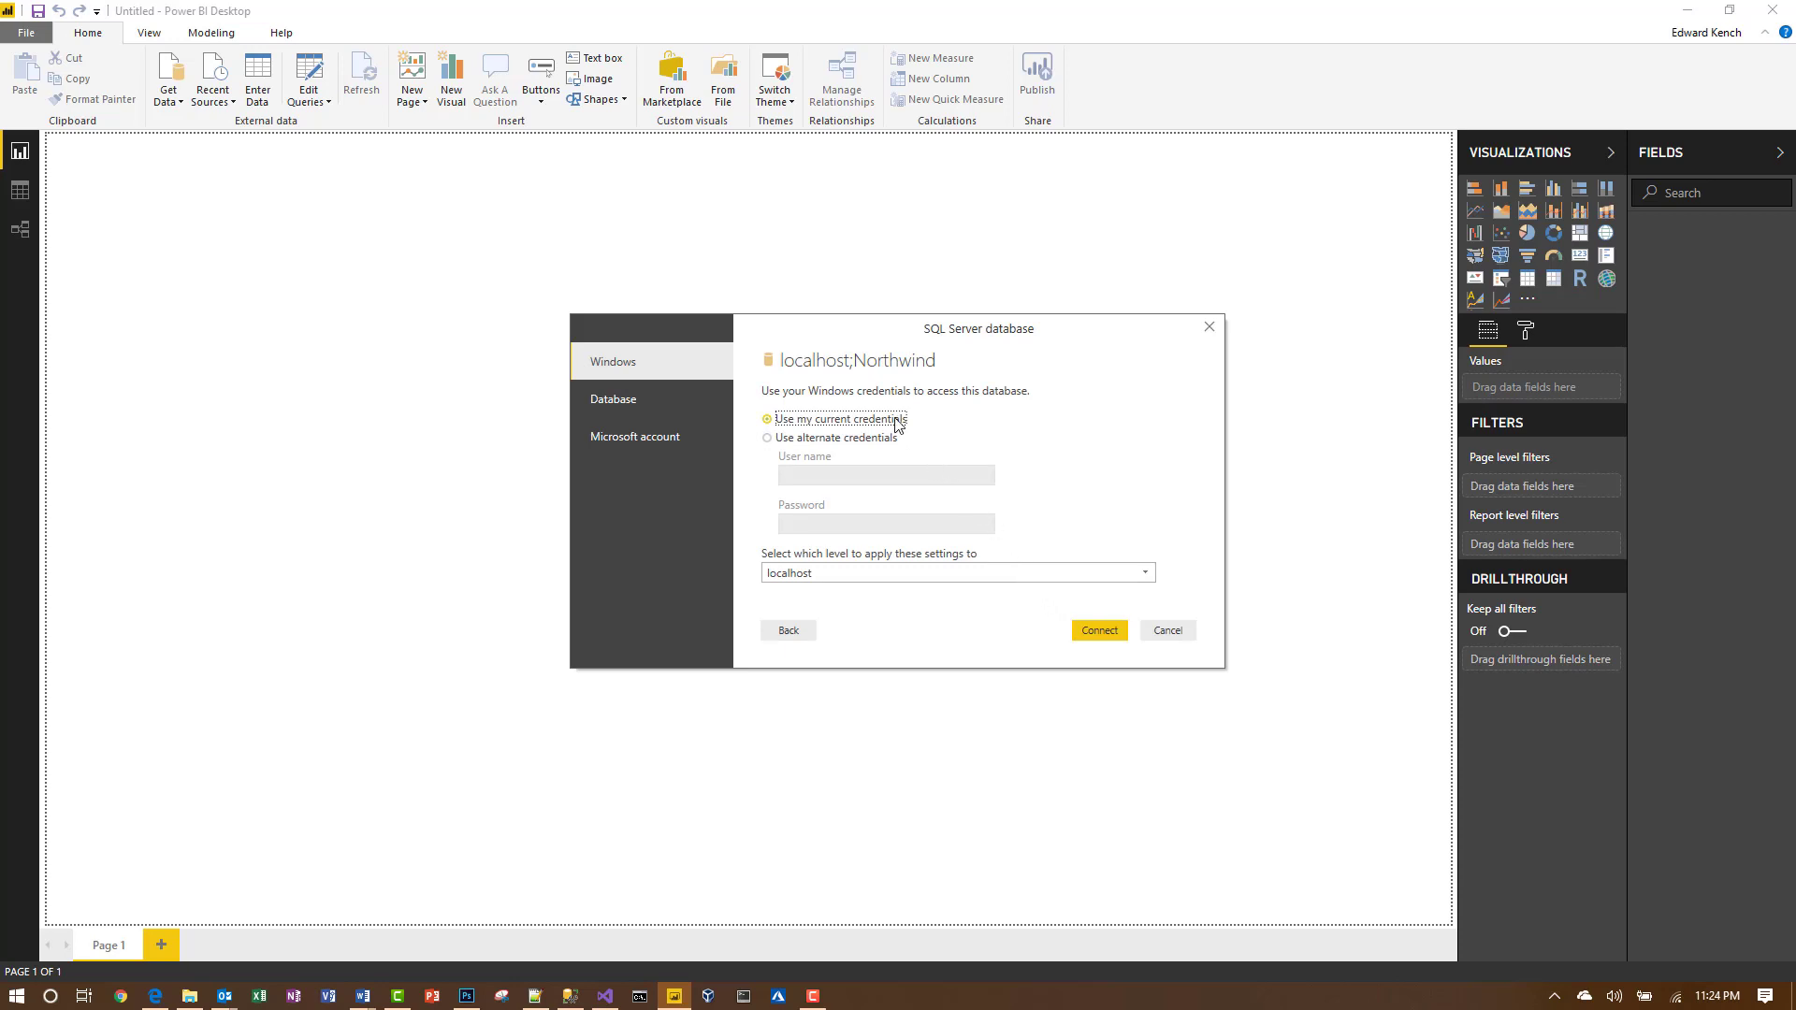
click(1096, 631)
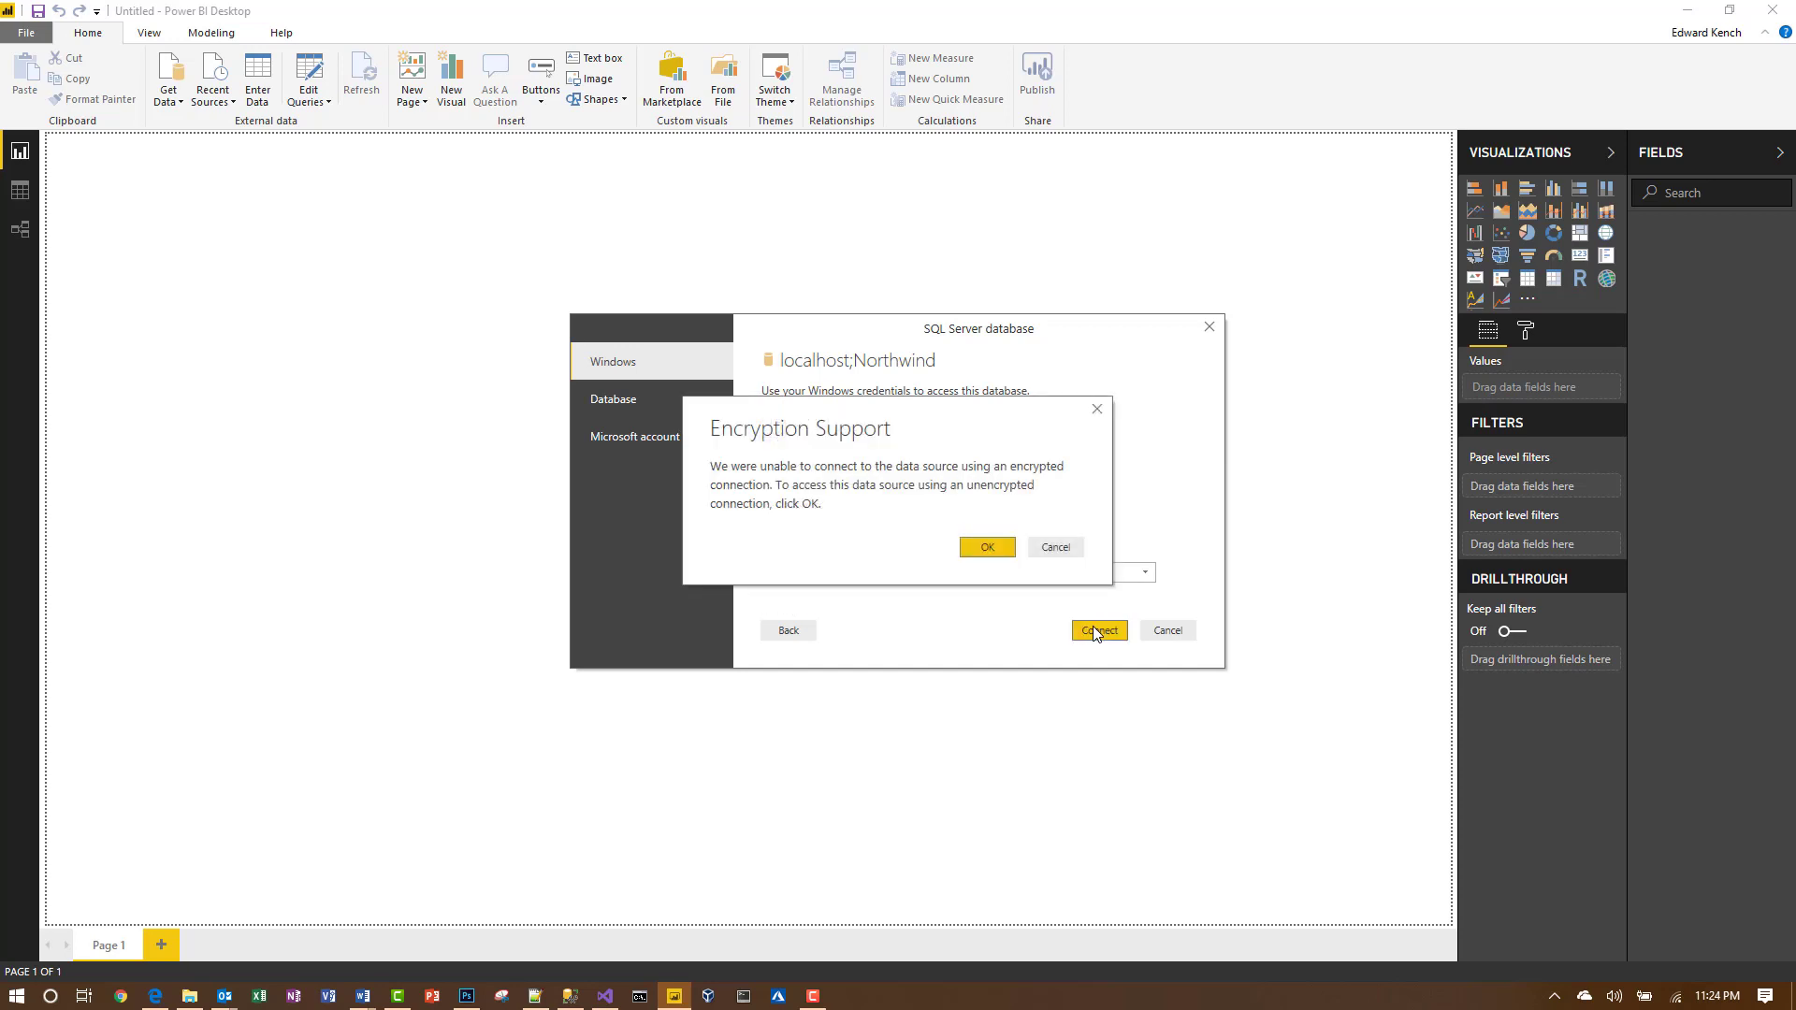
click(982, 549)
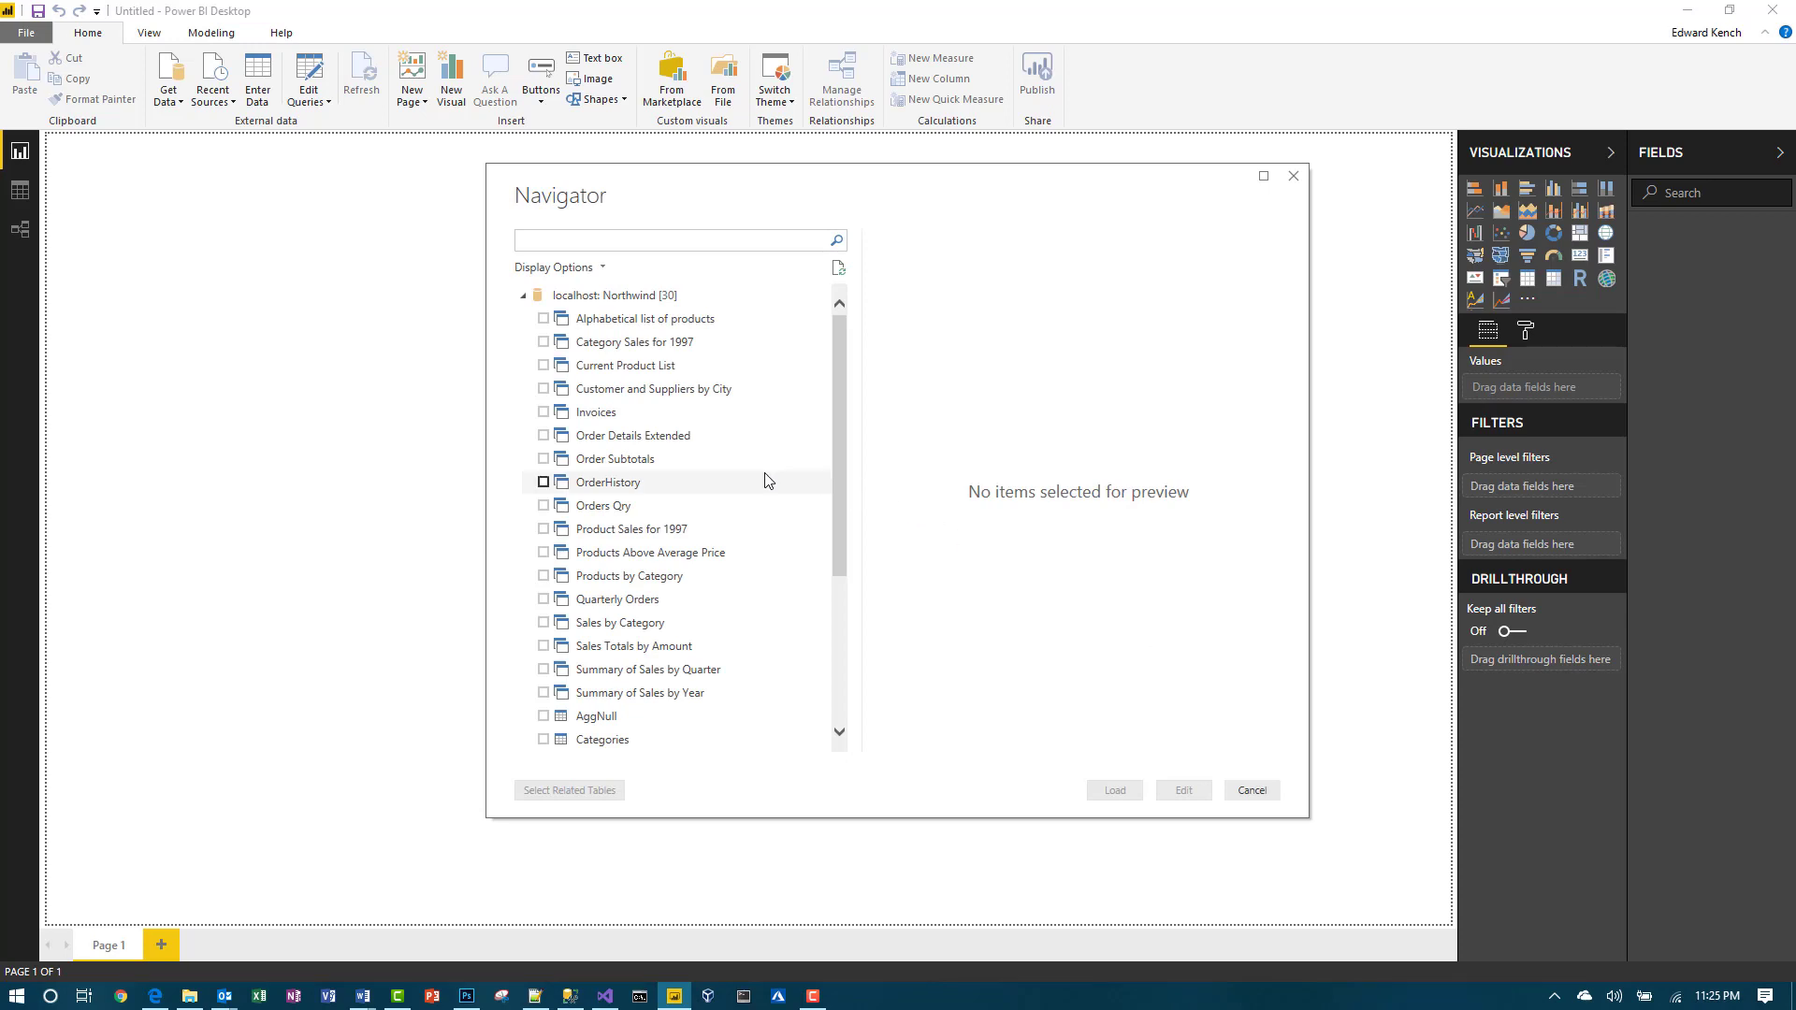
click(543, 483)
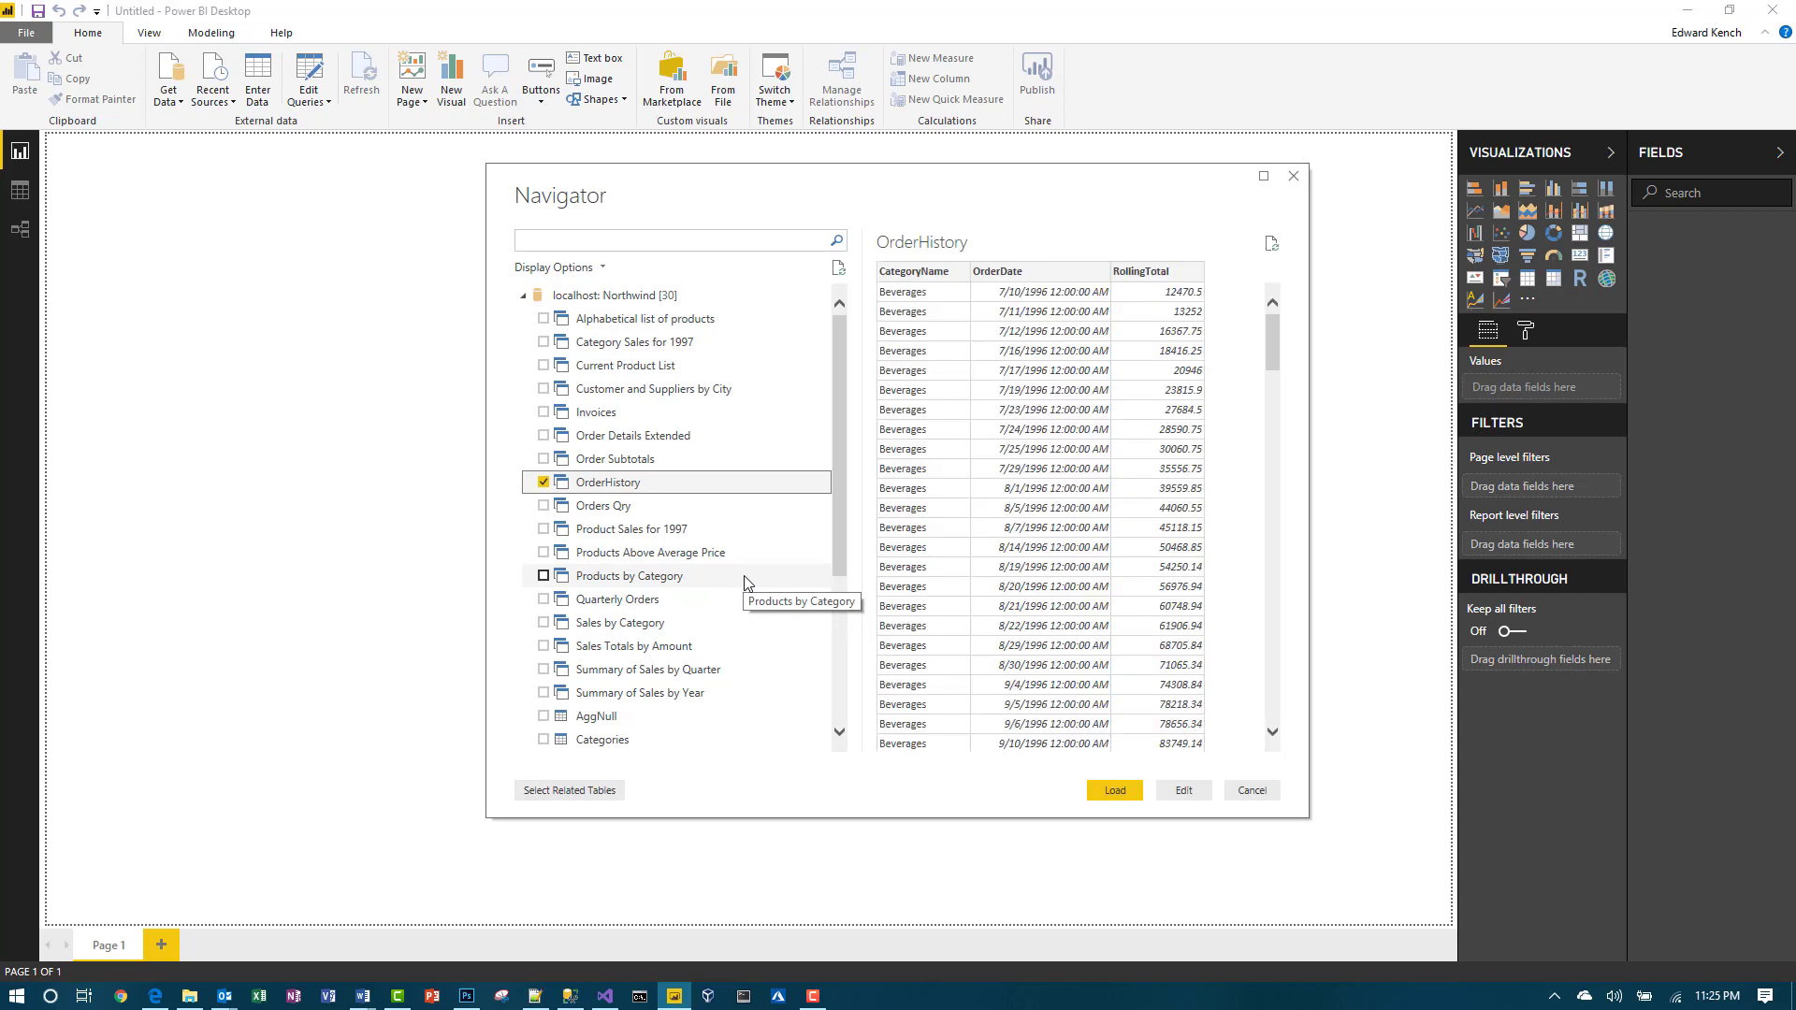
click(1100, 790)
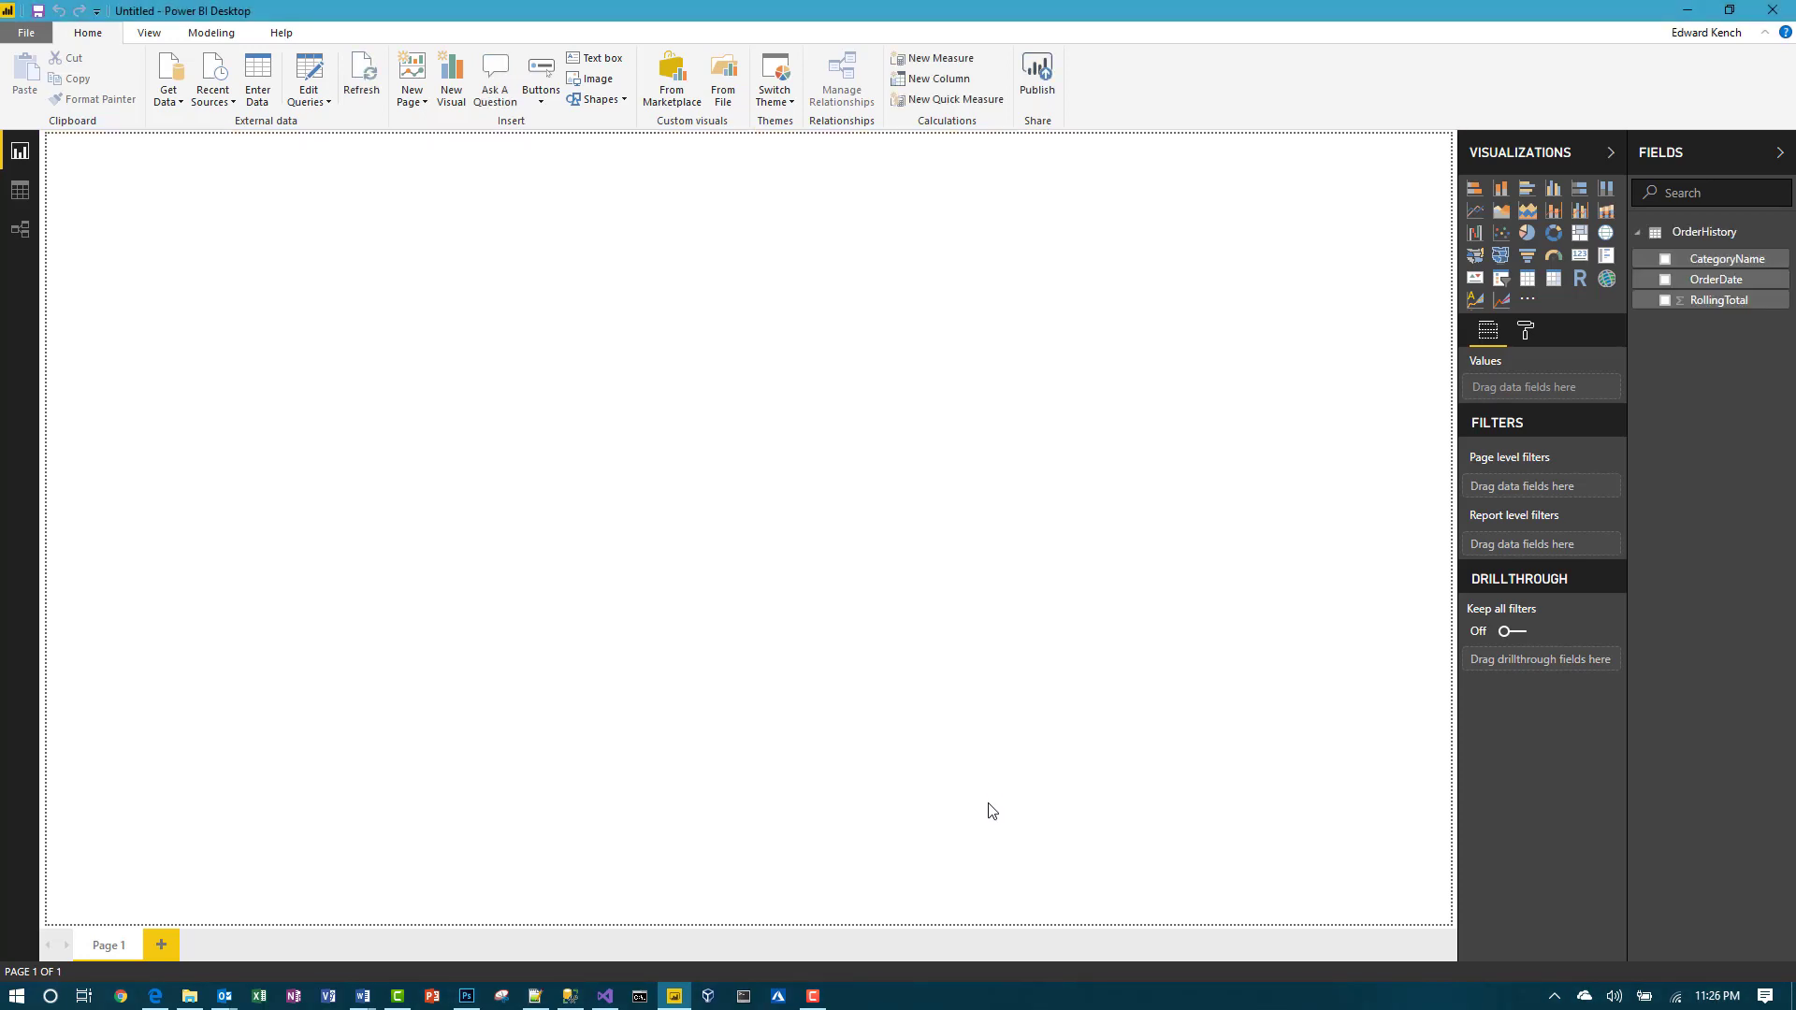
Add a page-filling ARIMA forecast visual with OrderDate as date and RollingTotal as value.
click(1475, 299)
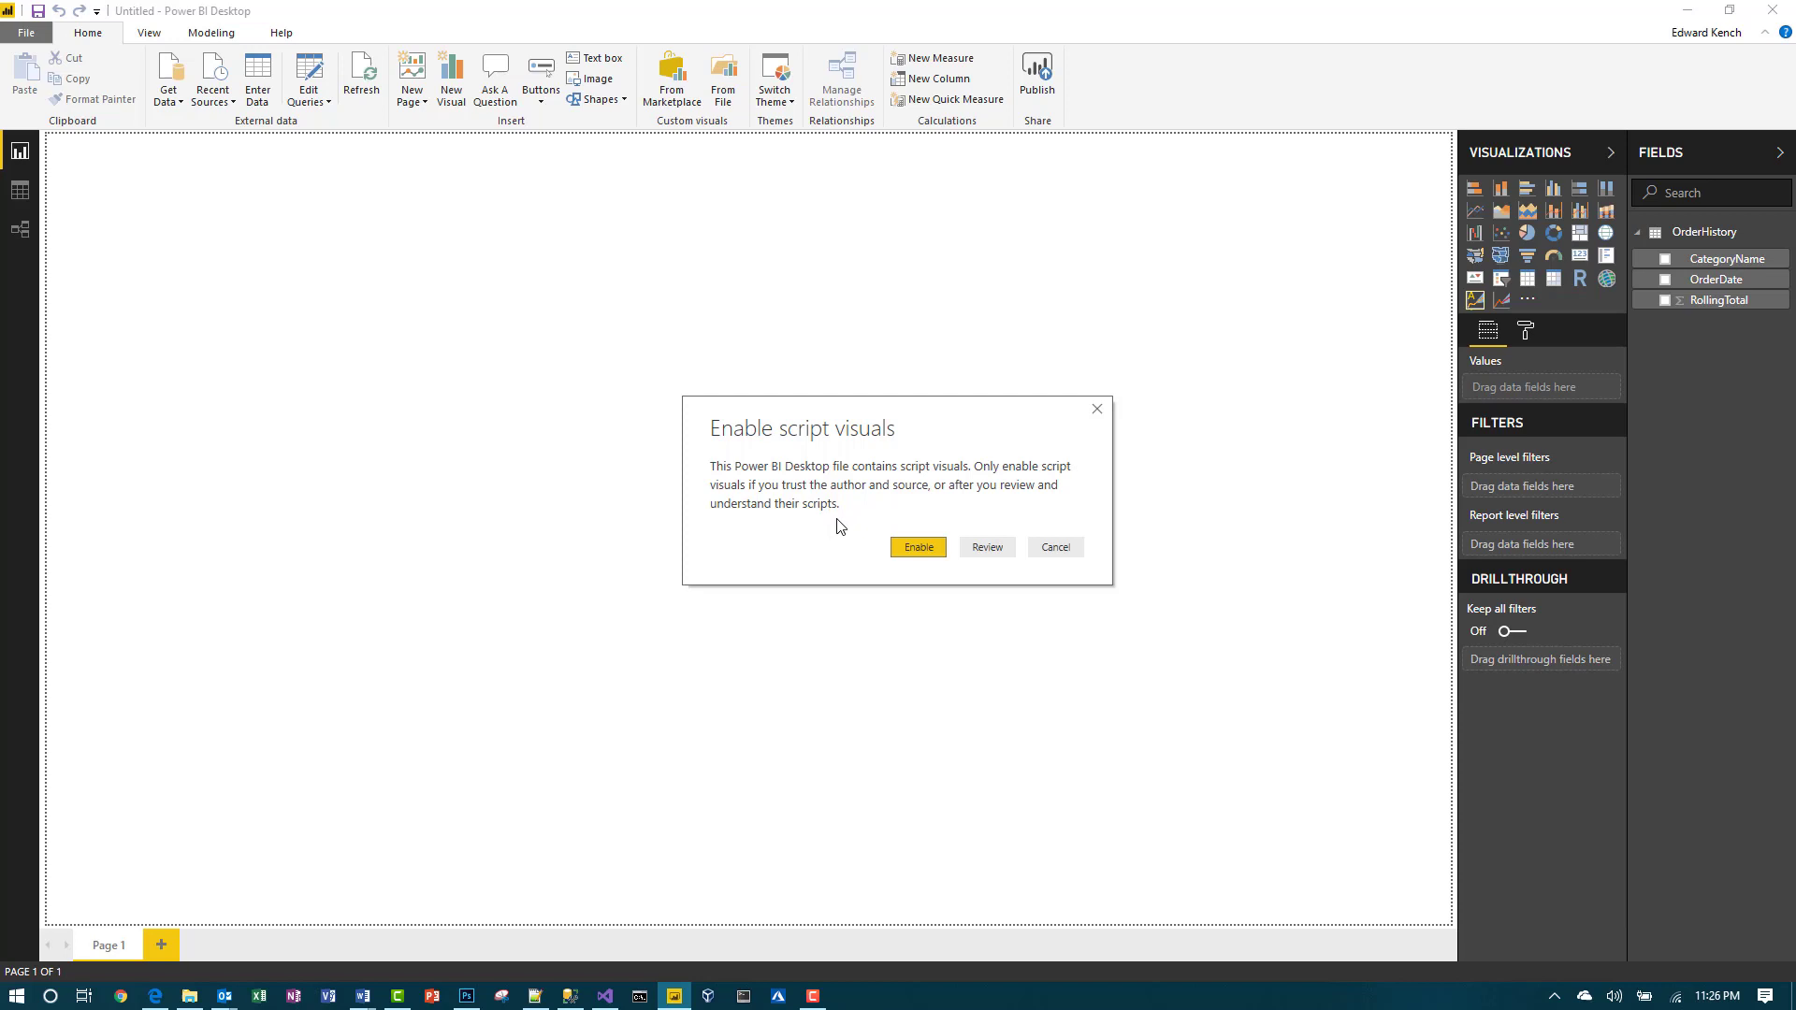
click(919, 547)
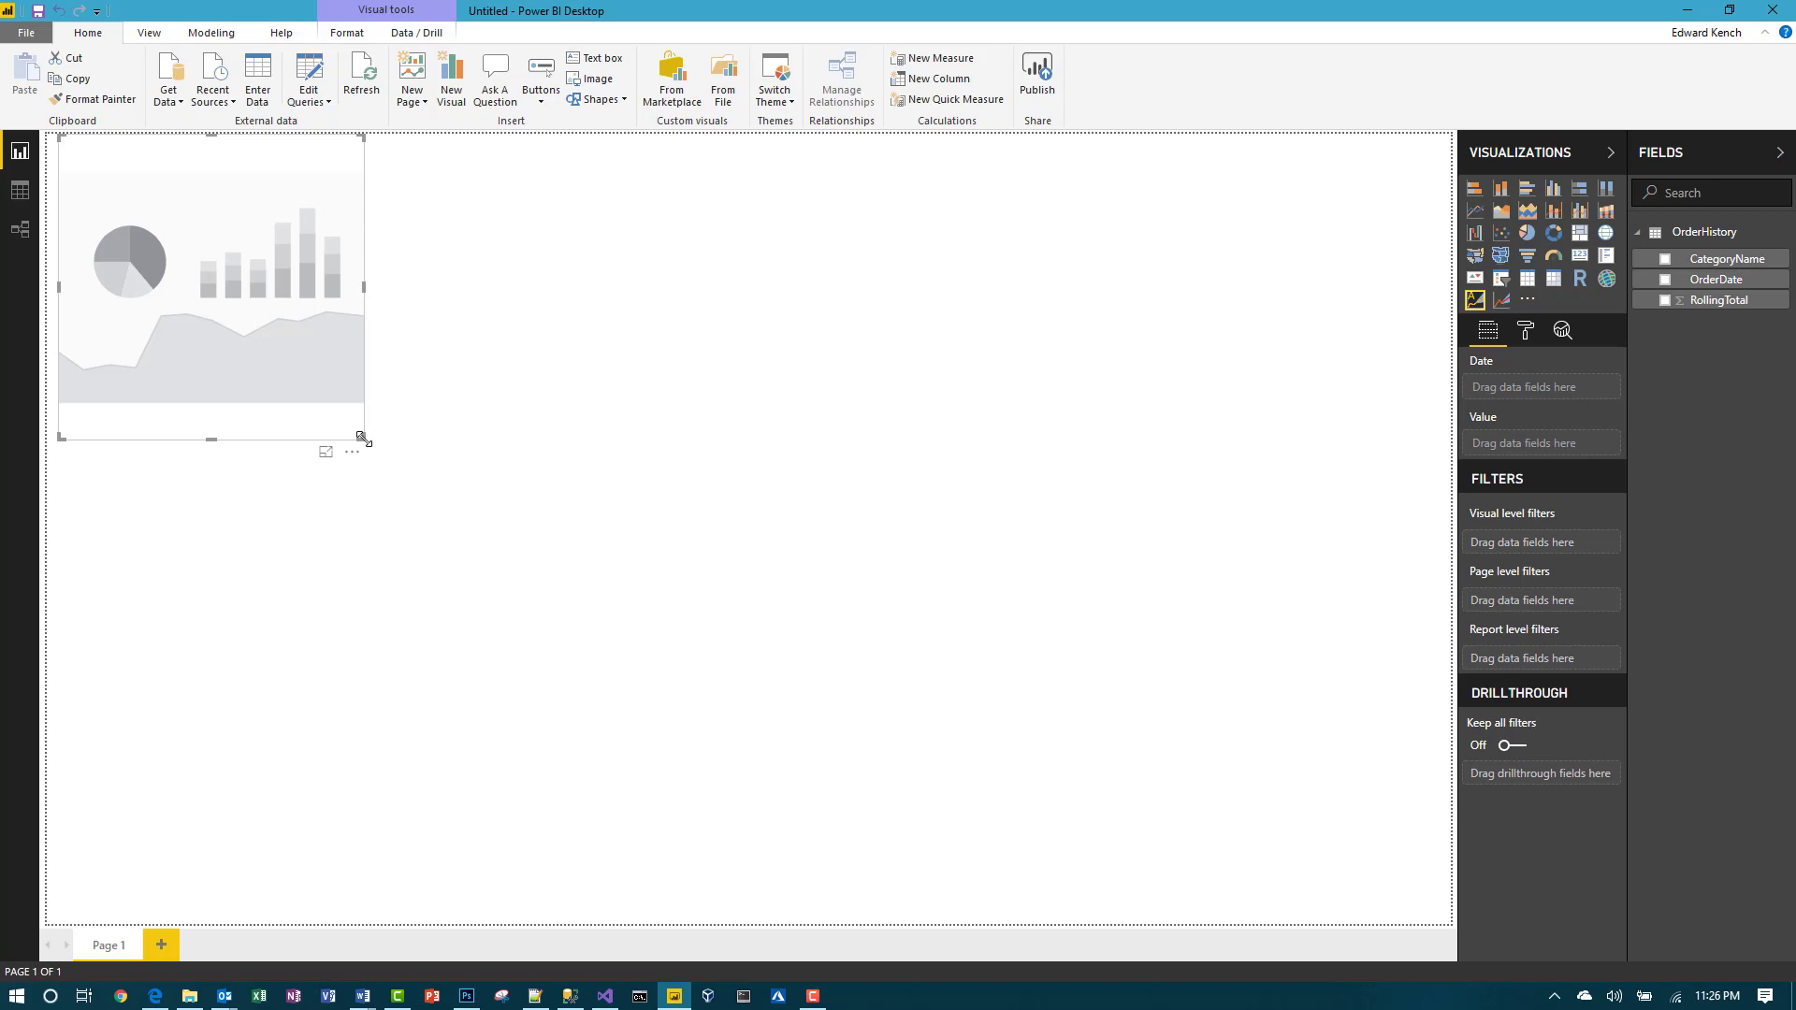
drag(364, 438, 1426, 905)
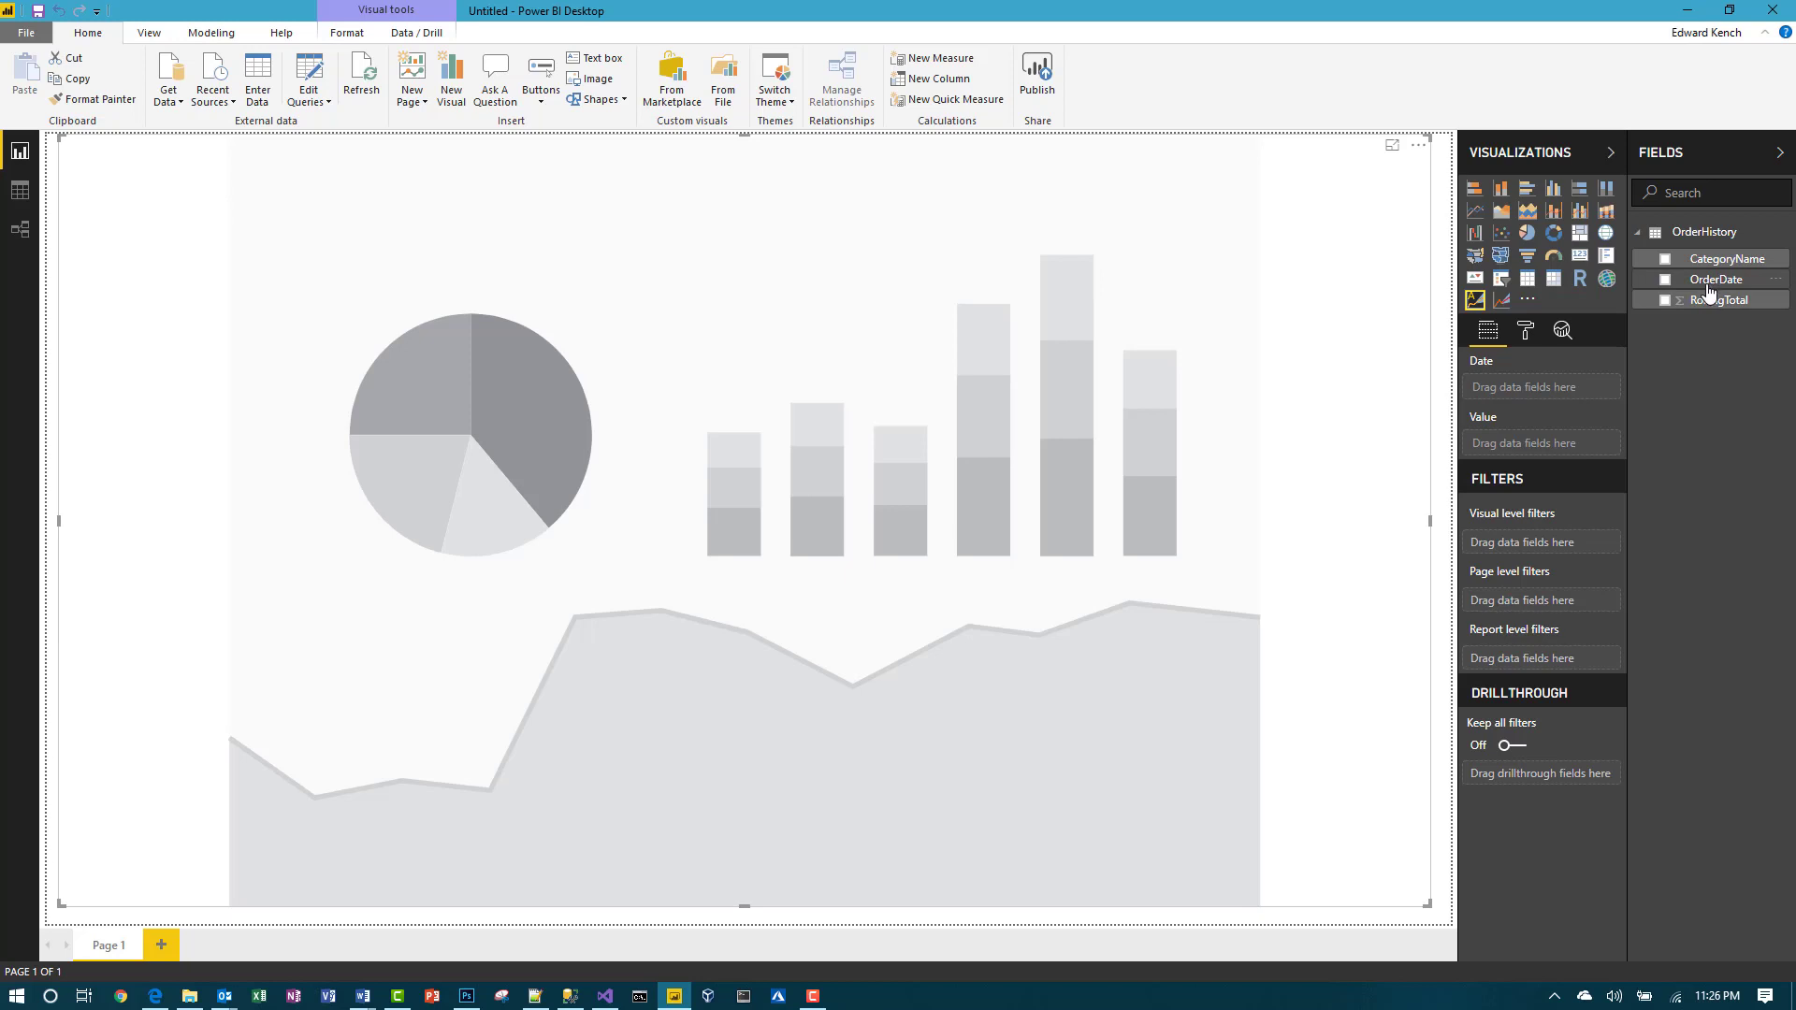
drag(1699, 288, 1510, 390)
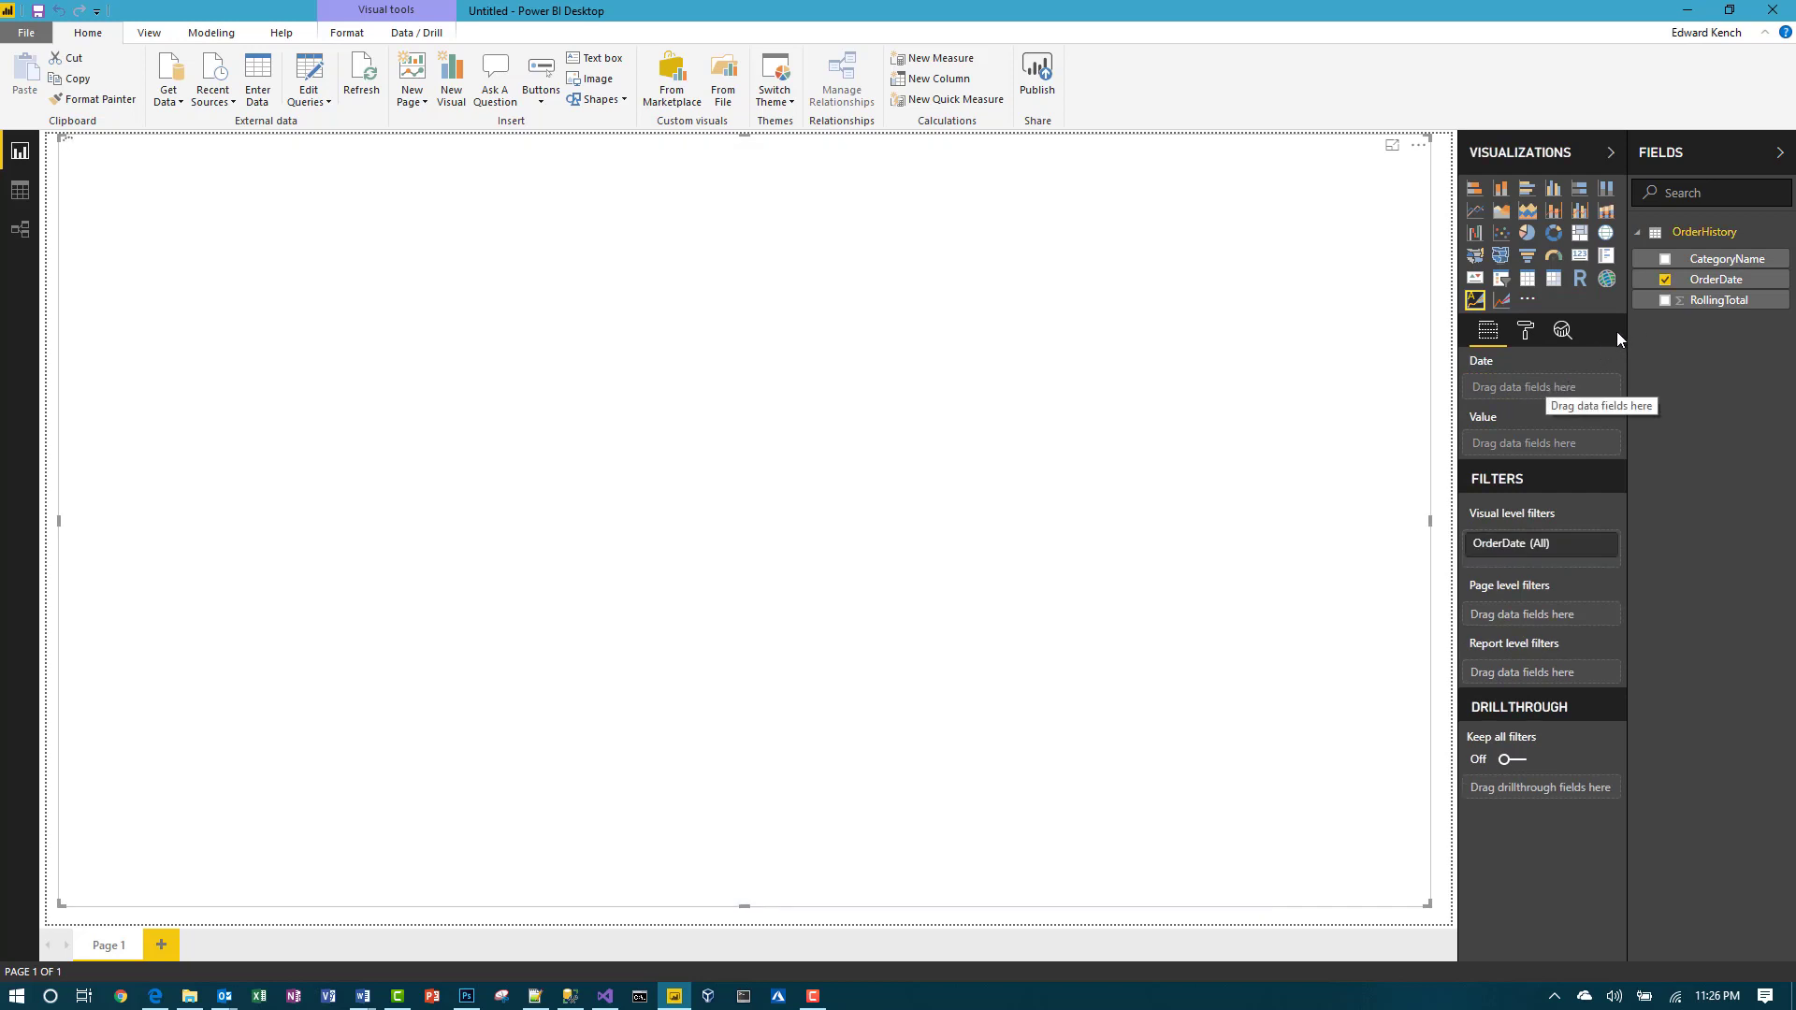
drag(1693, 301, 1504, 449)
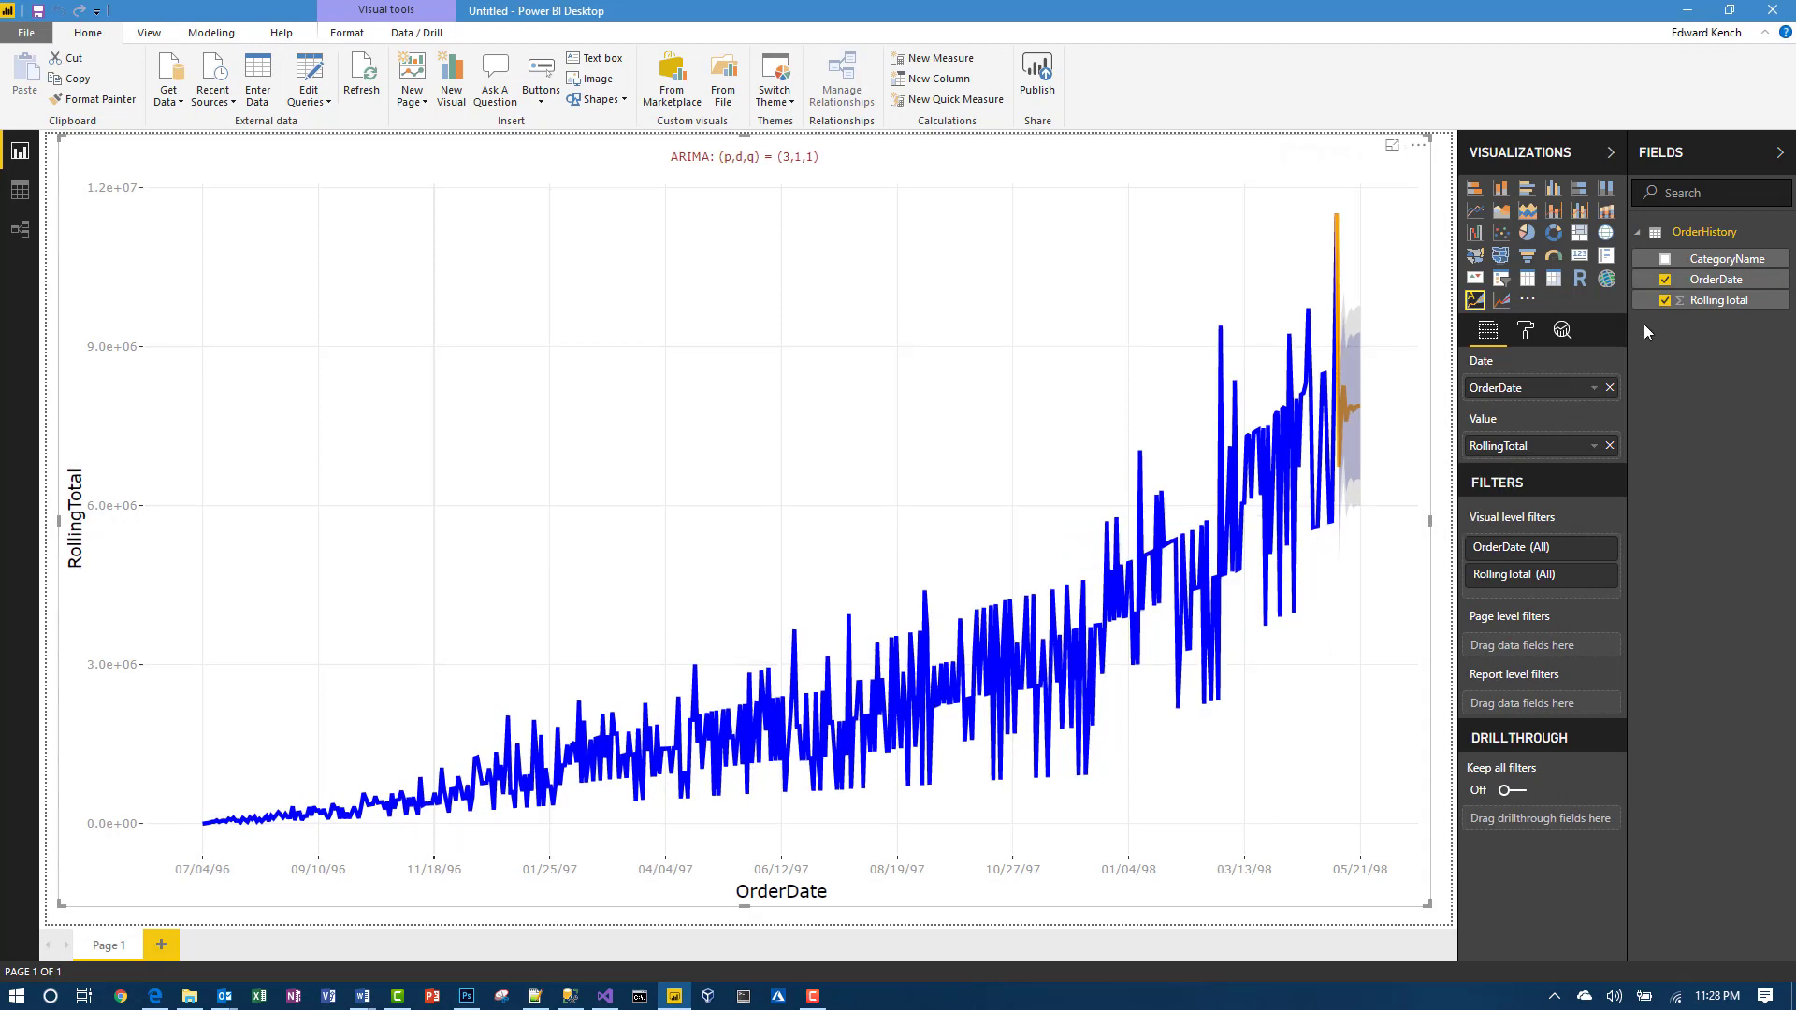
Filter the visual by CategoryName with single selection, showing only Beverages.
drag(1699, 269, 1530, 589)
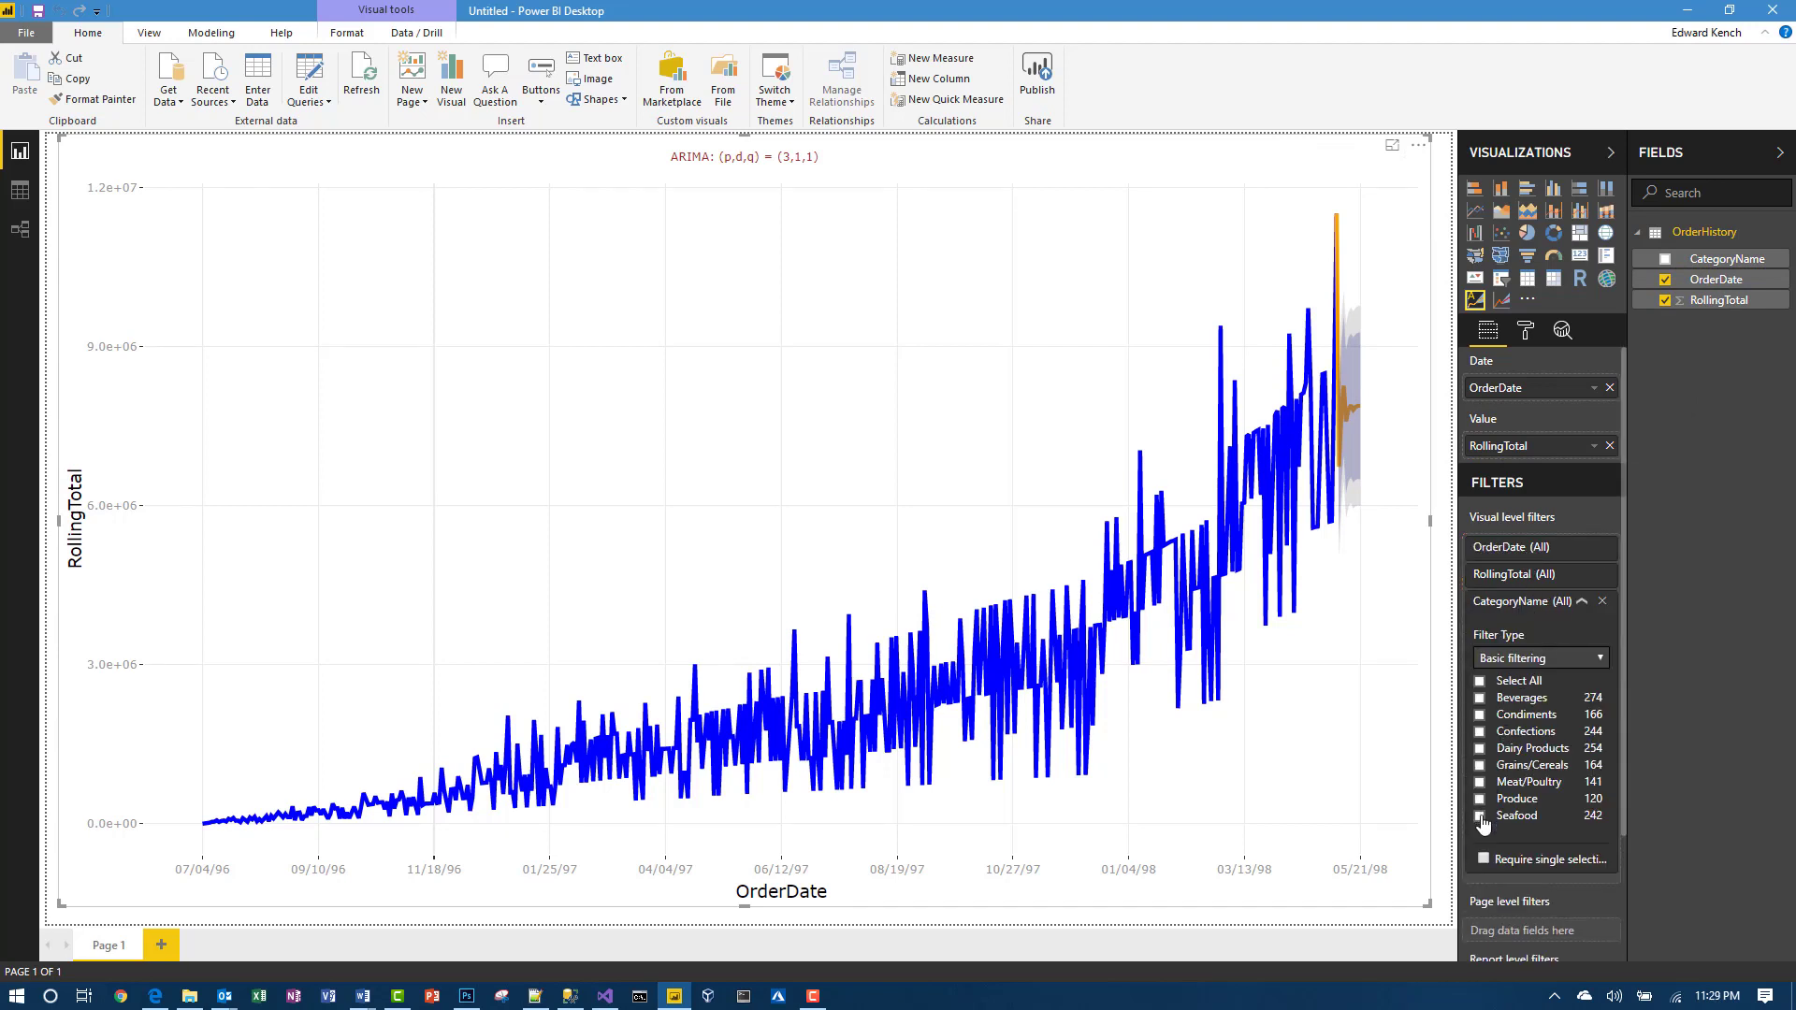
click(1484, 859)
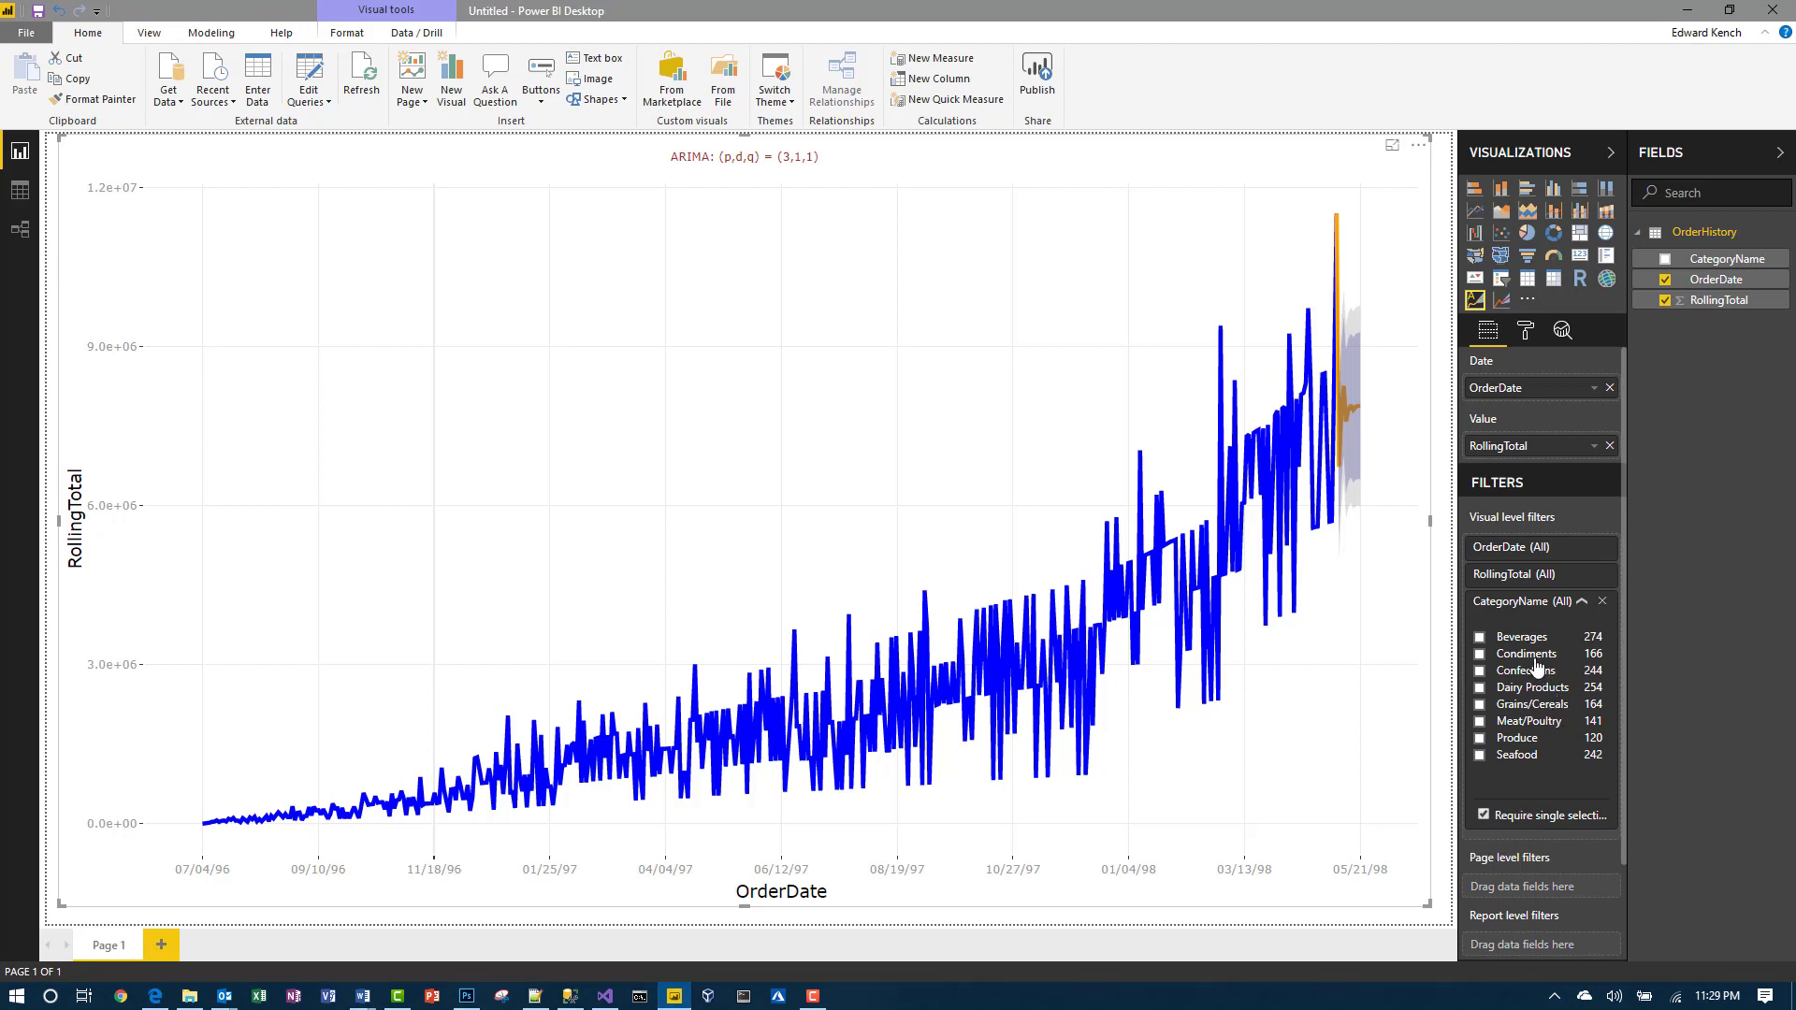
click(1479, 640)
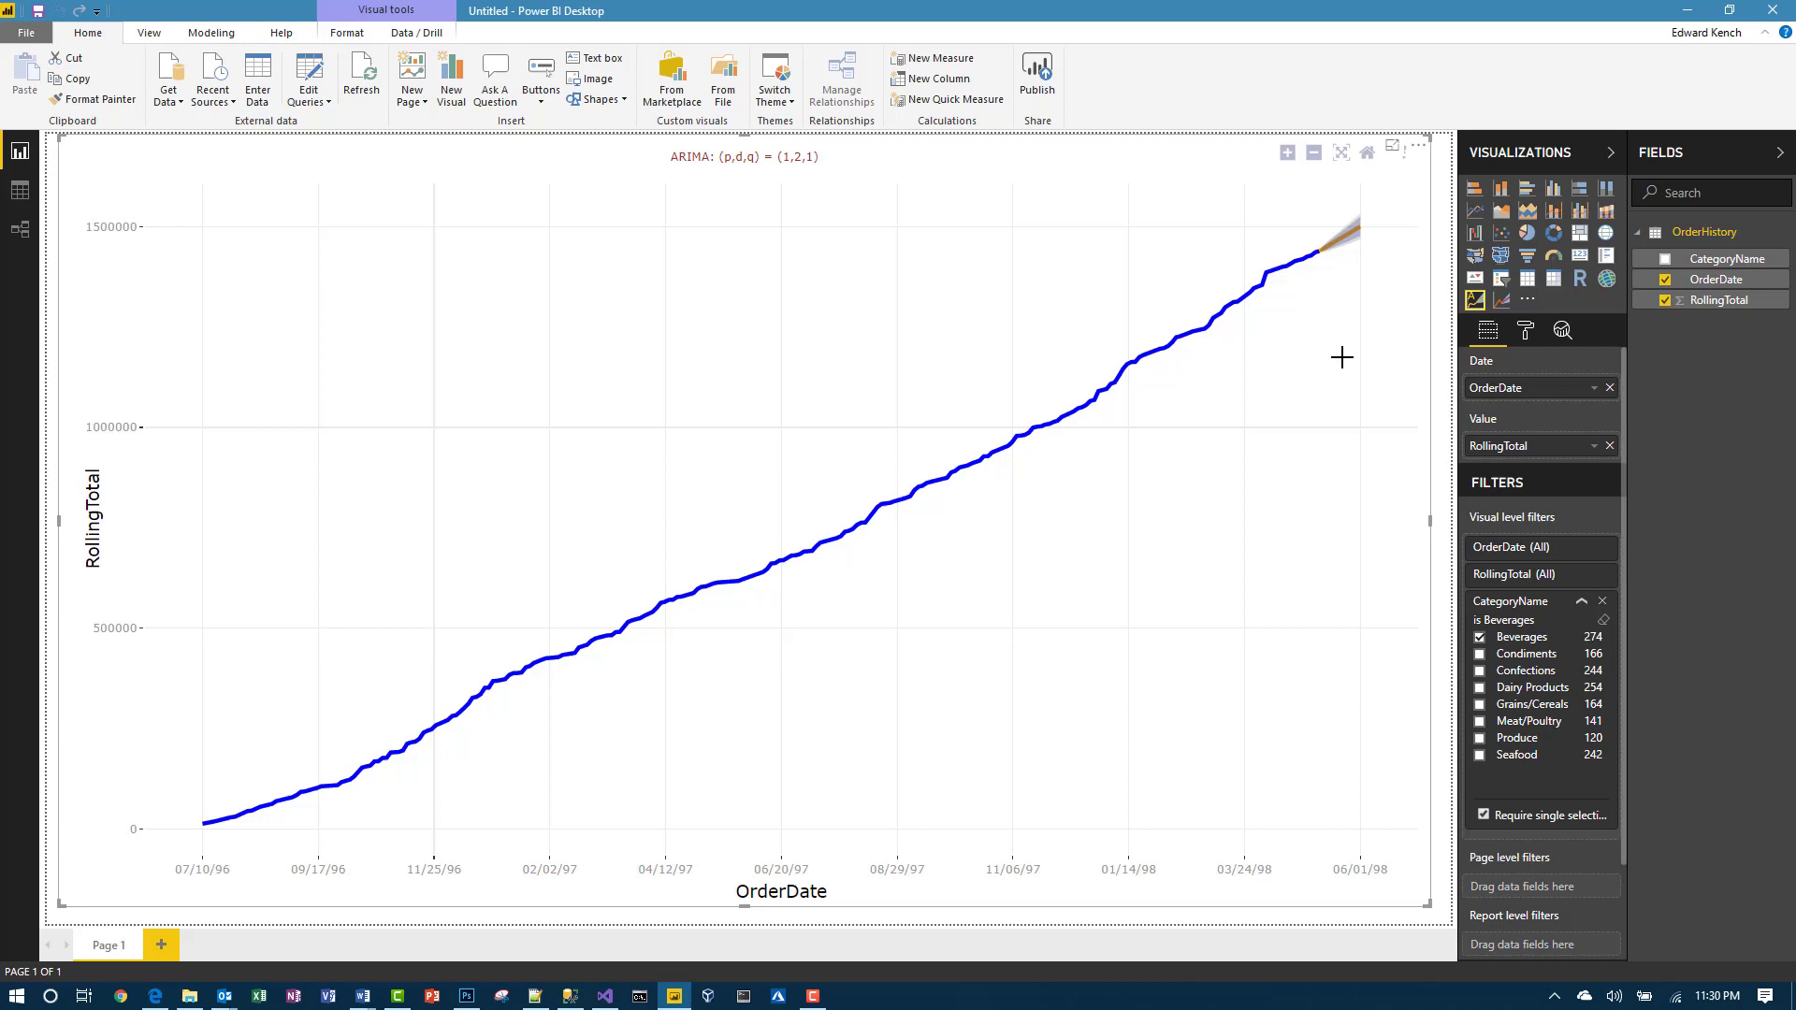
Zoom the chart into the Beverages forecast band and read its projected values.
mouse_move(1338, 266)
drag(1242, 187, 1408, 339)
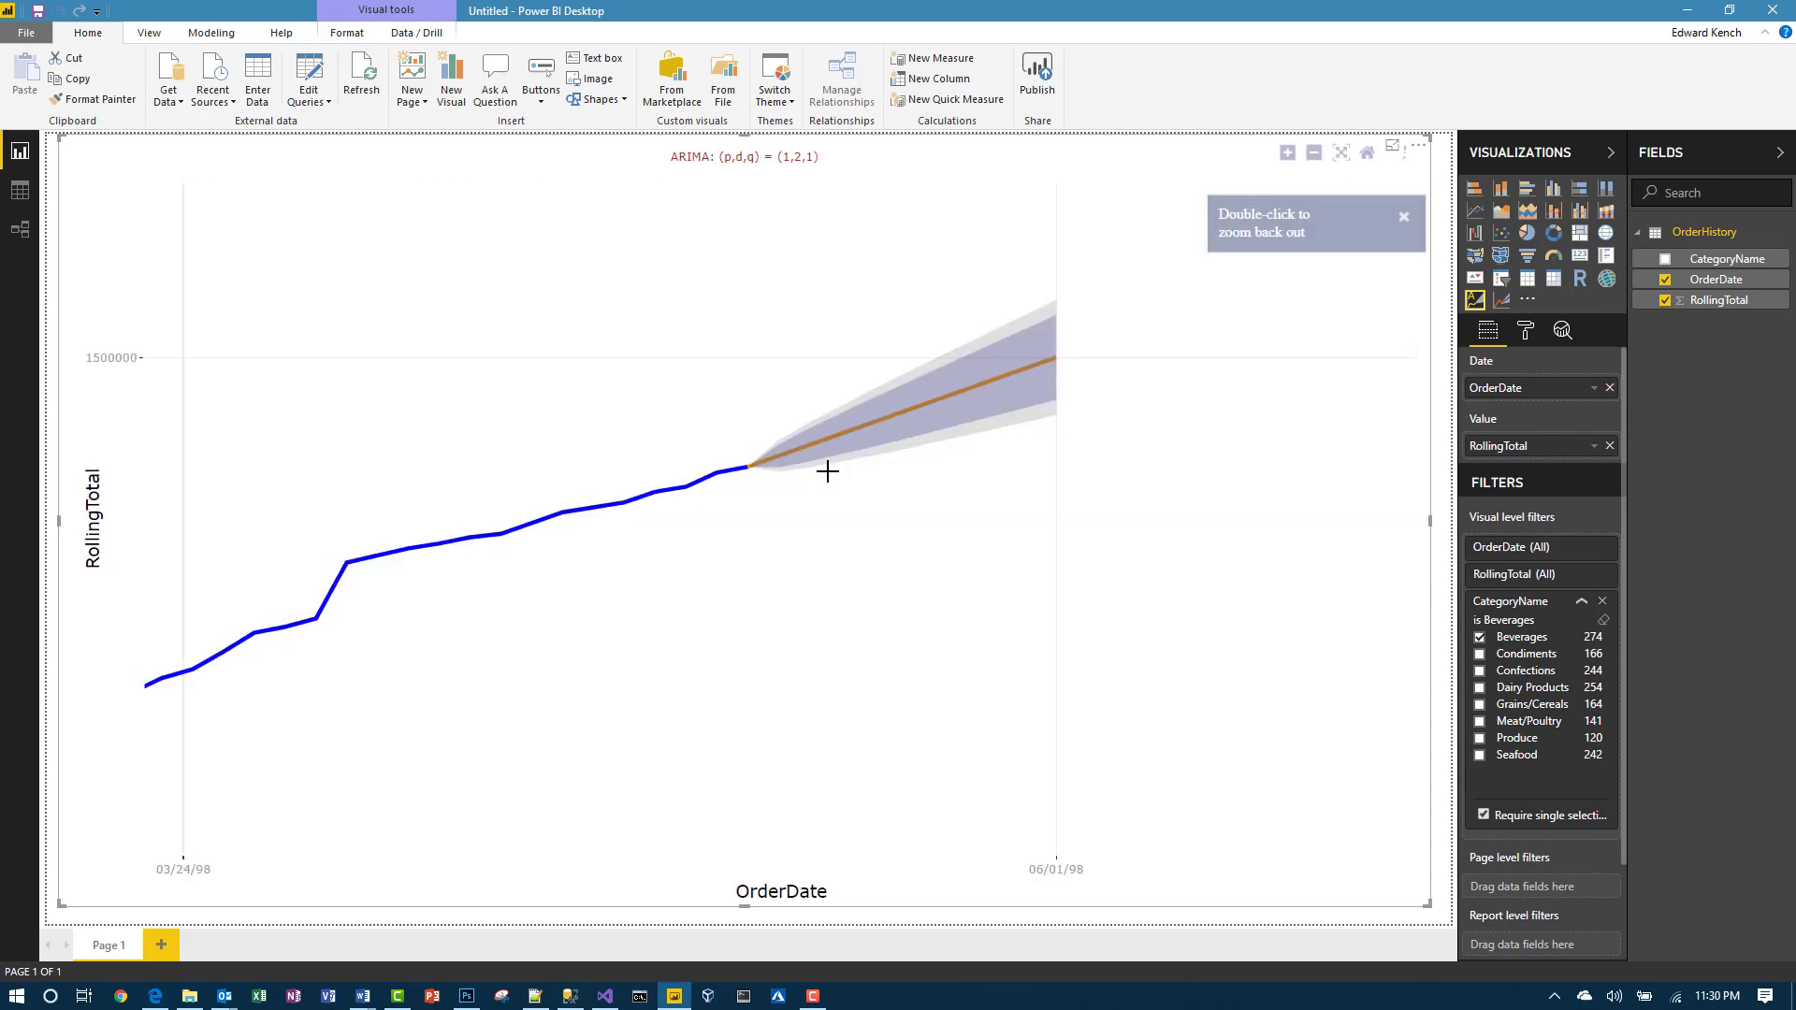
mouse_move(740, 477)
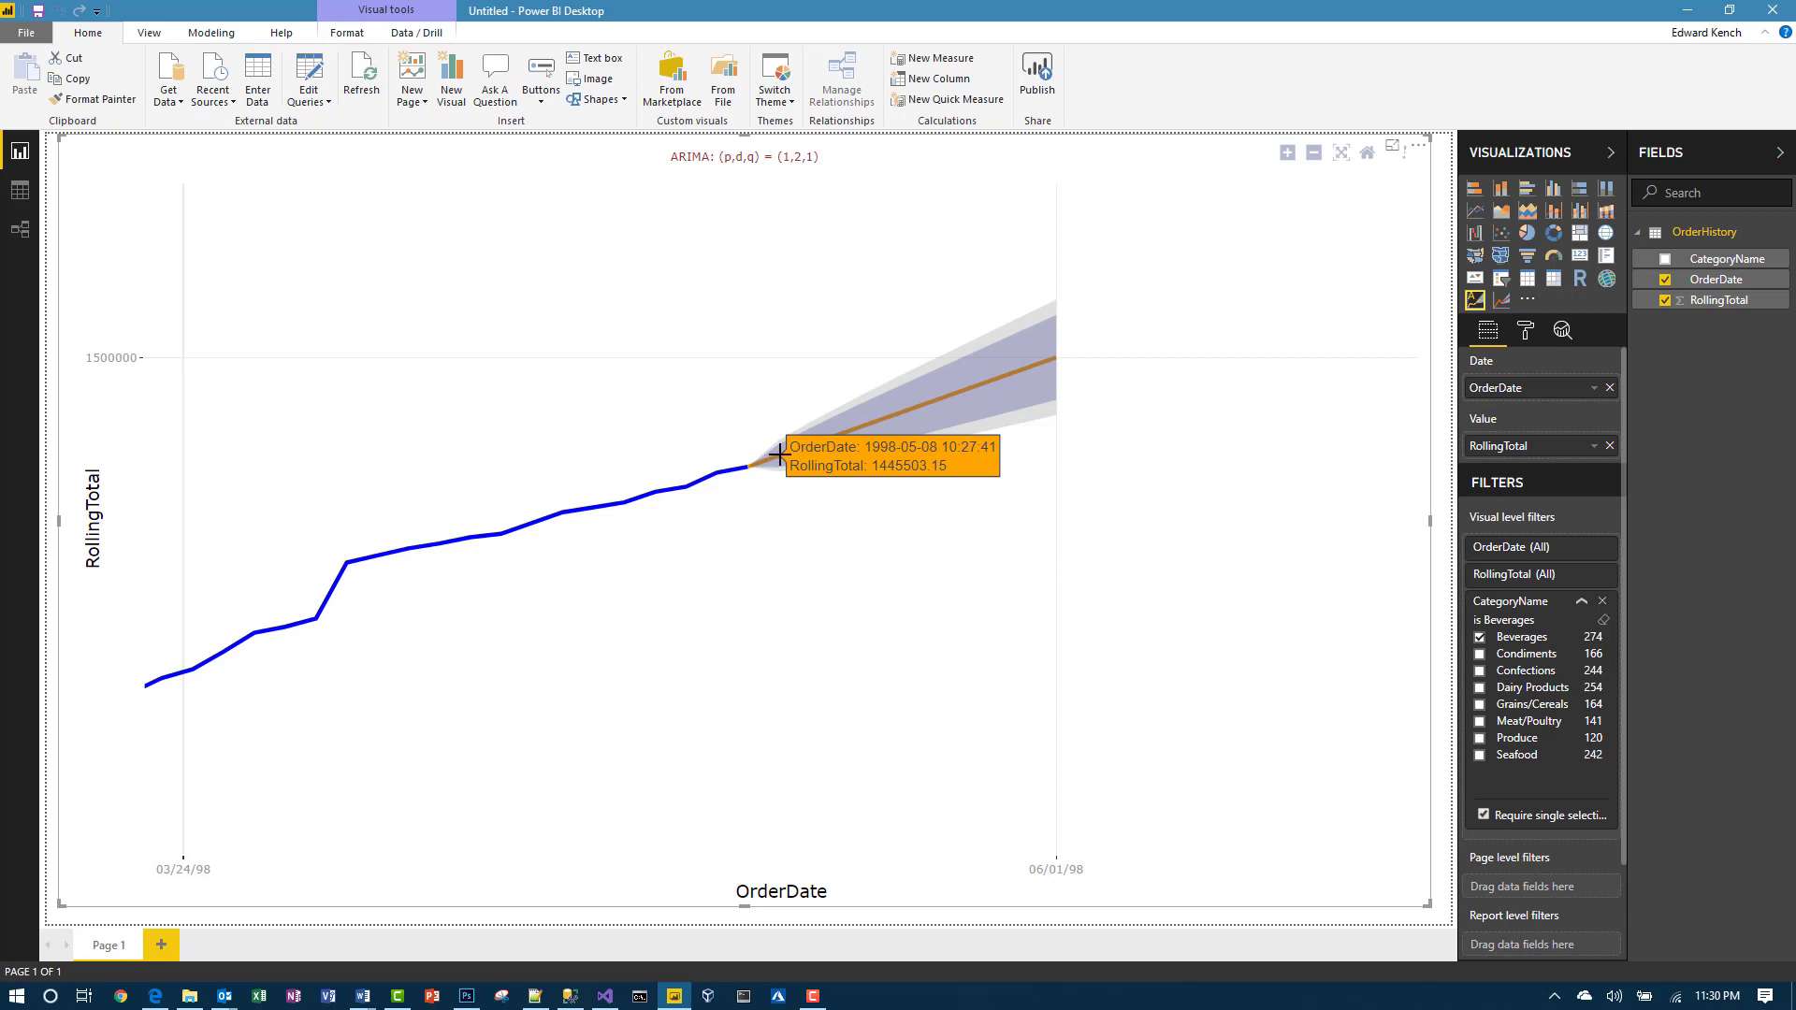
mouse_move(942, 375)
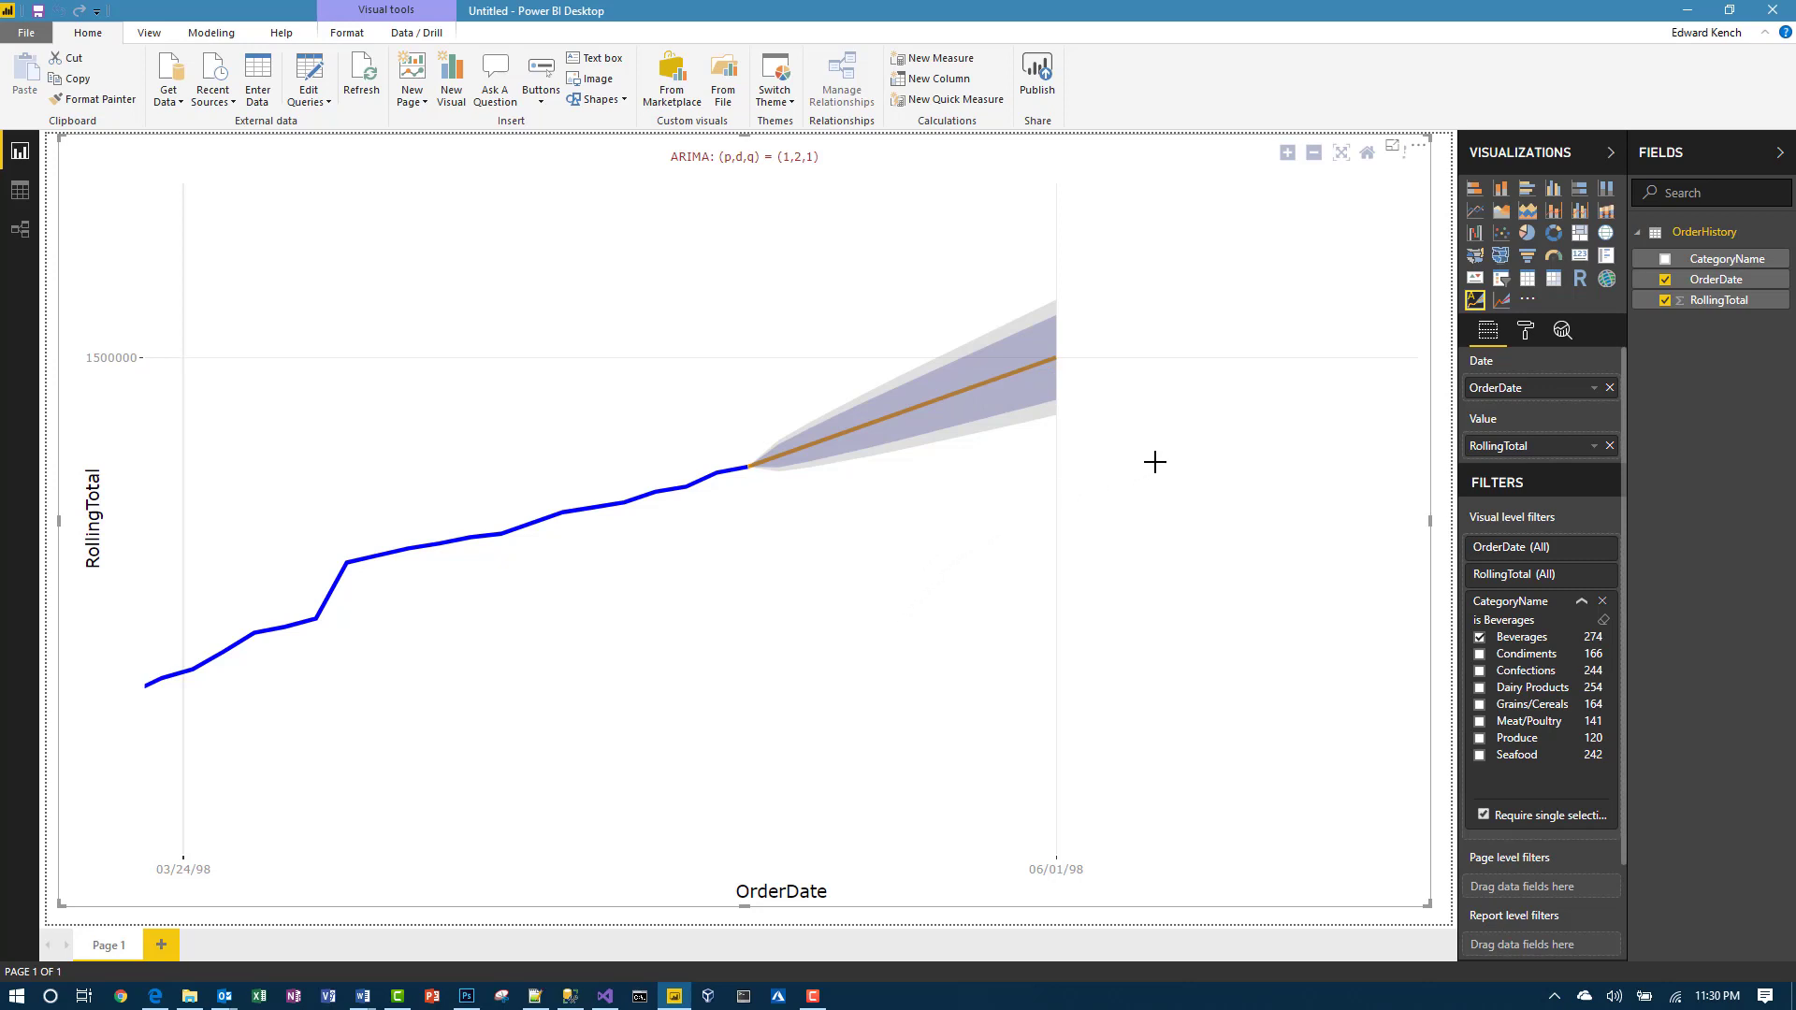
Change the Forecasting settings' forecast length from 10 to 90.
click(1526, 331)
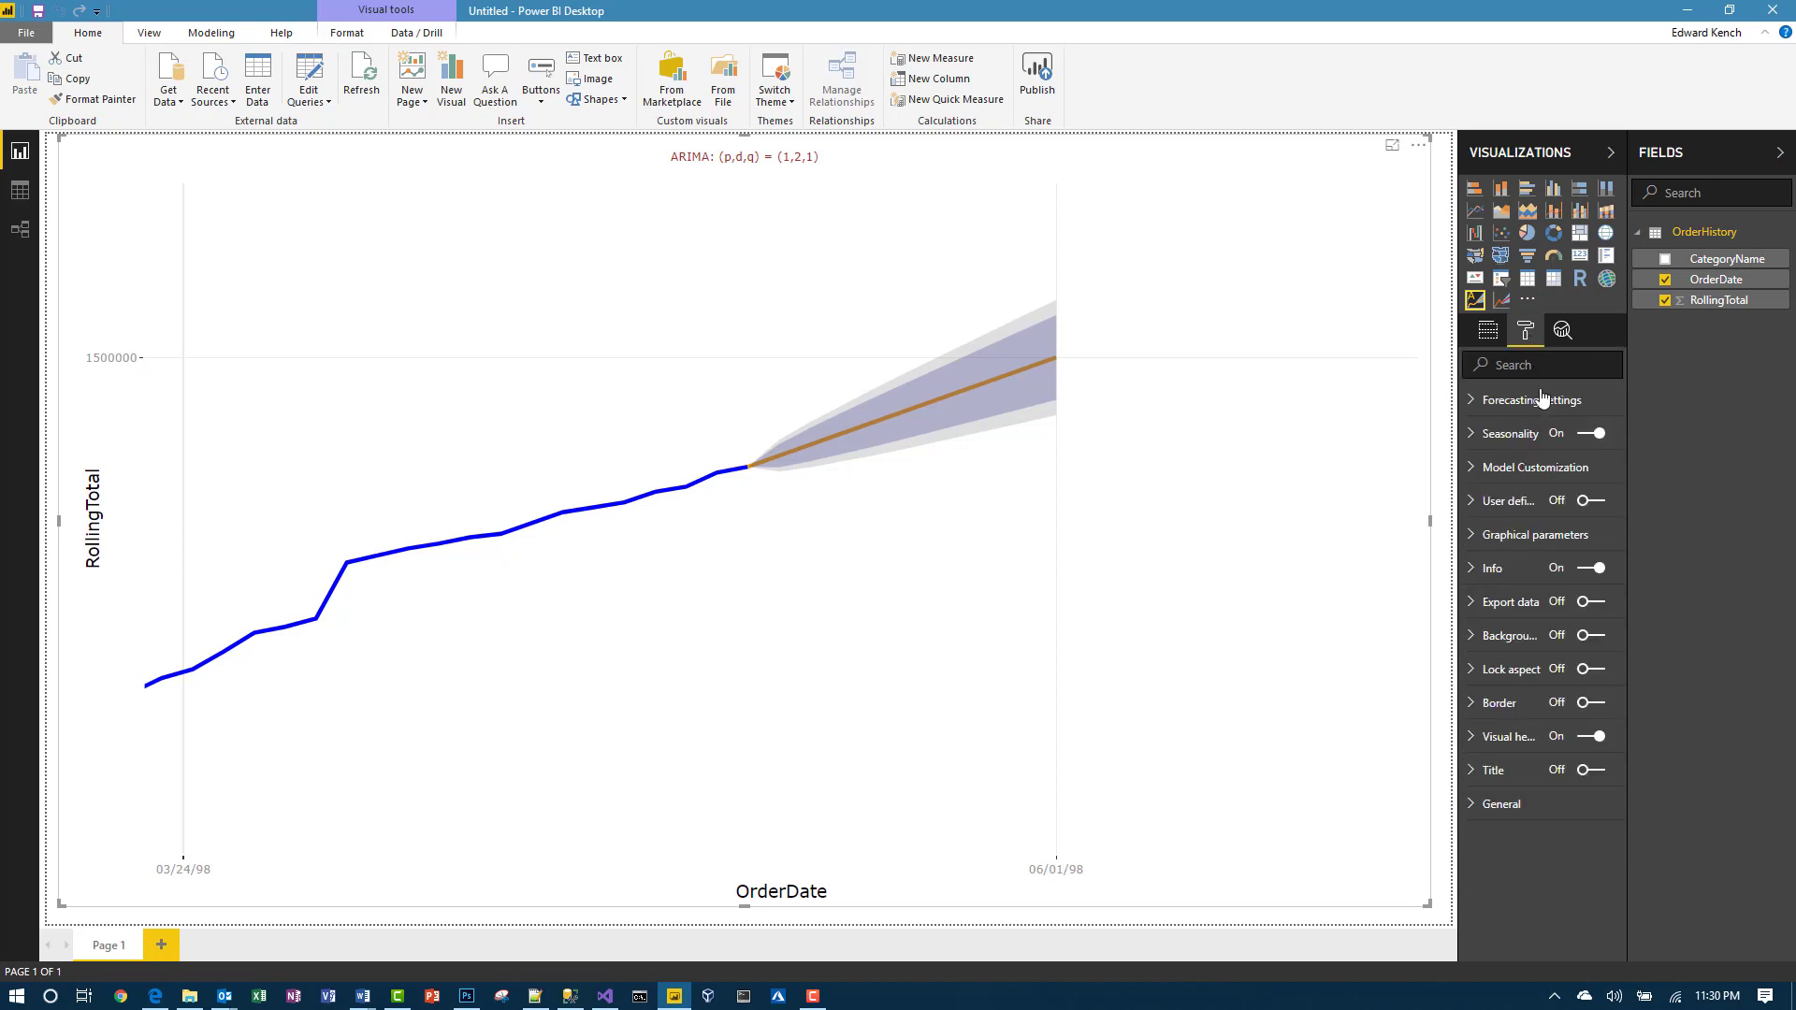
click(1467, 403)
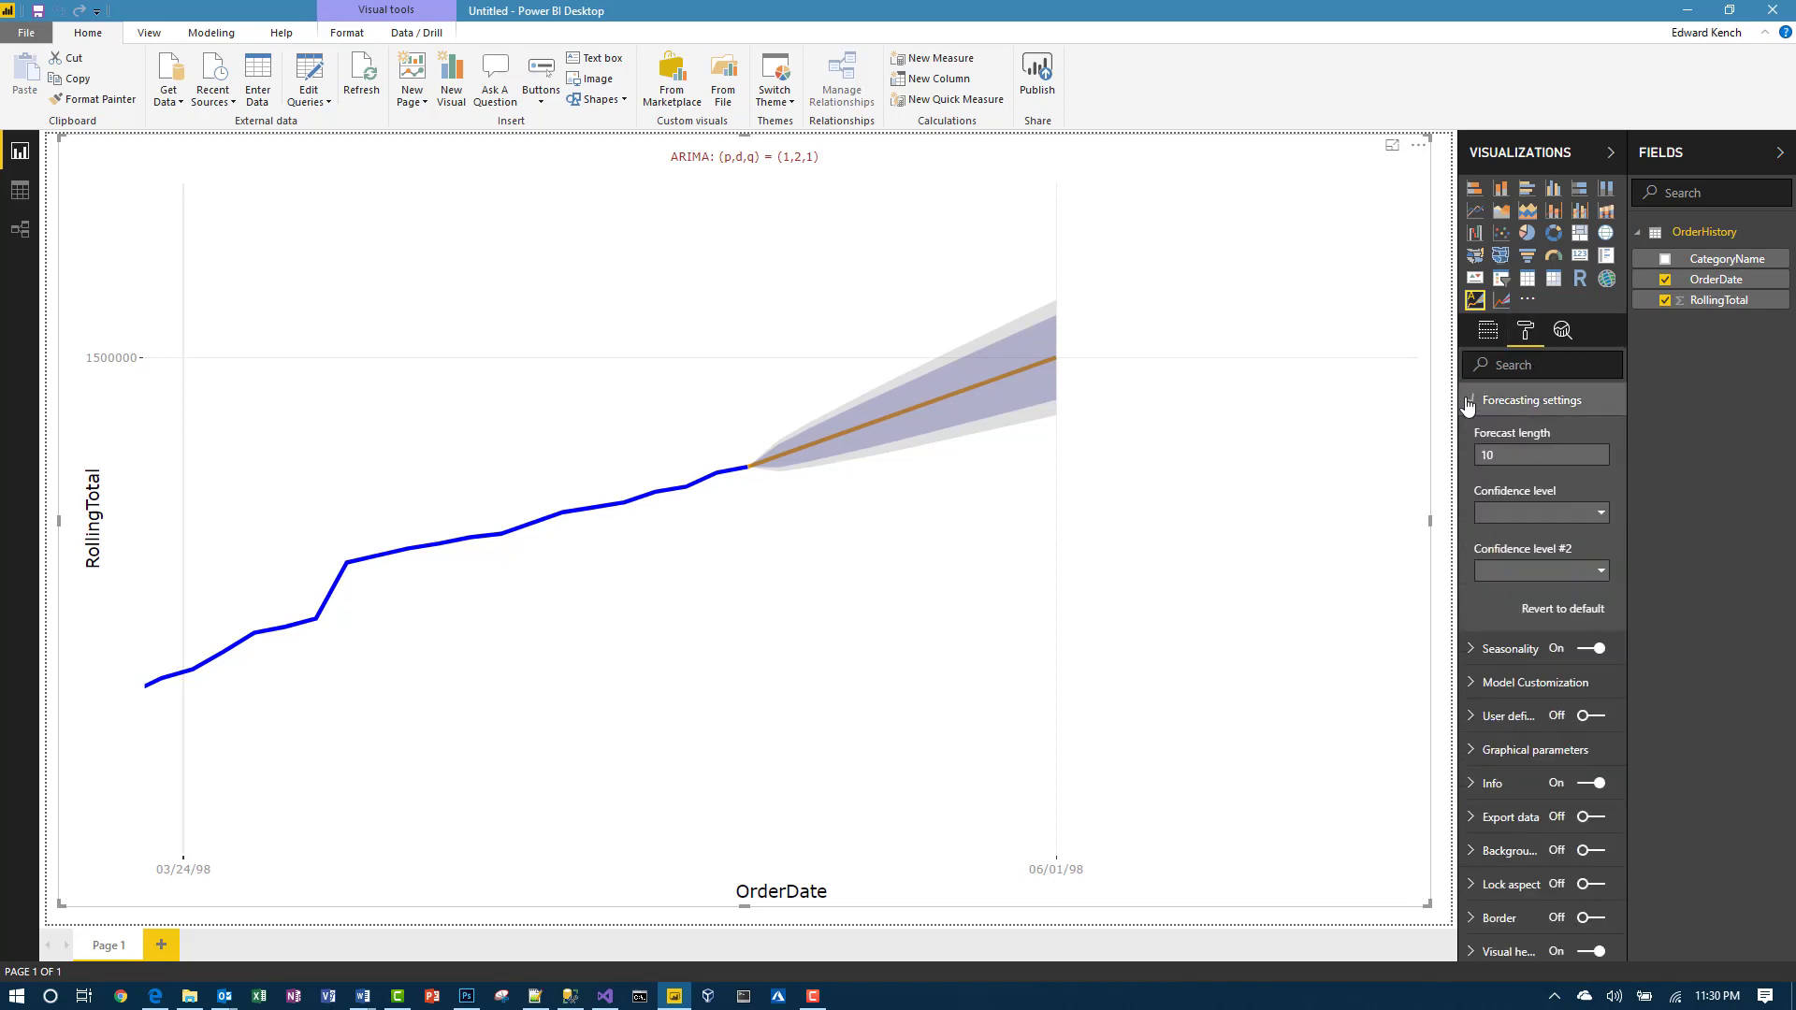
click(1501, 454)
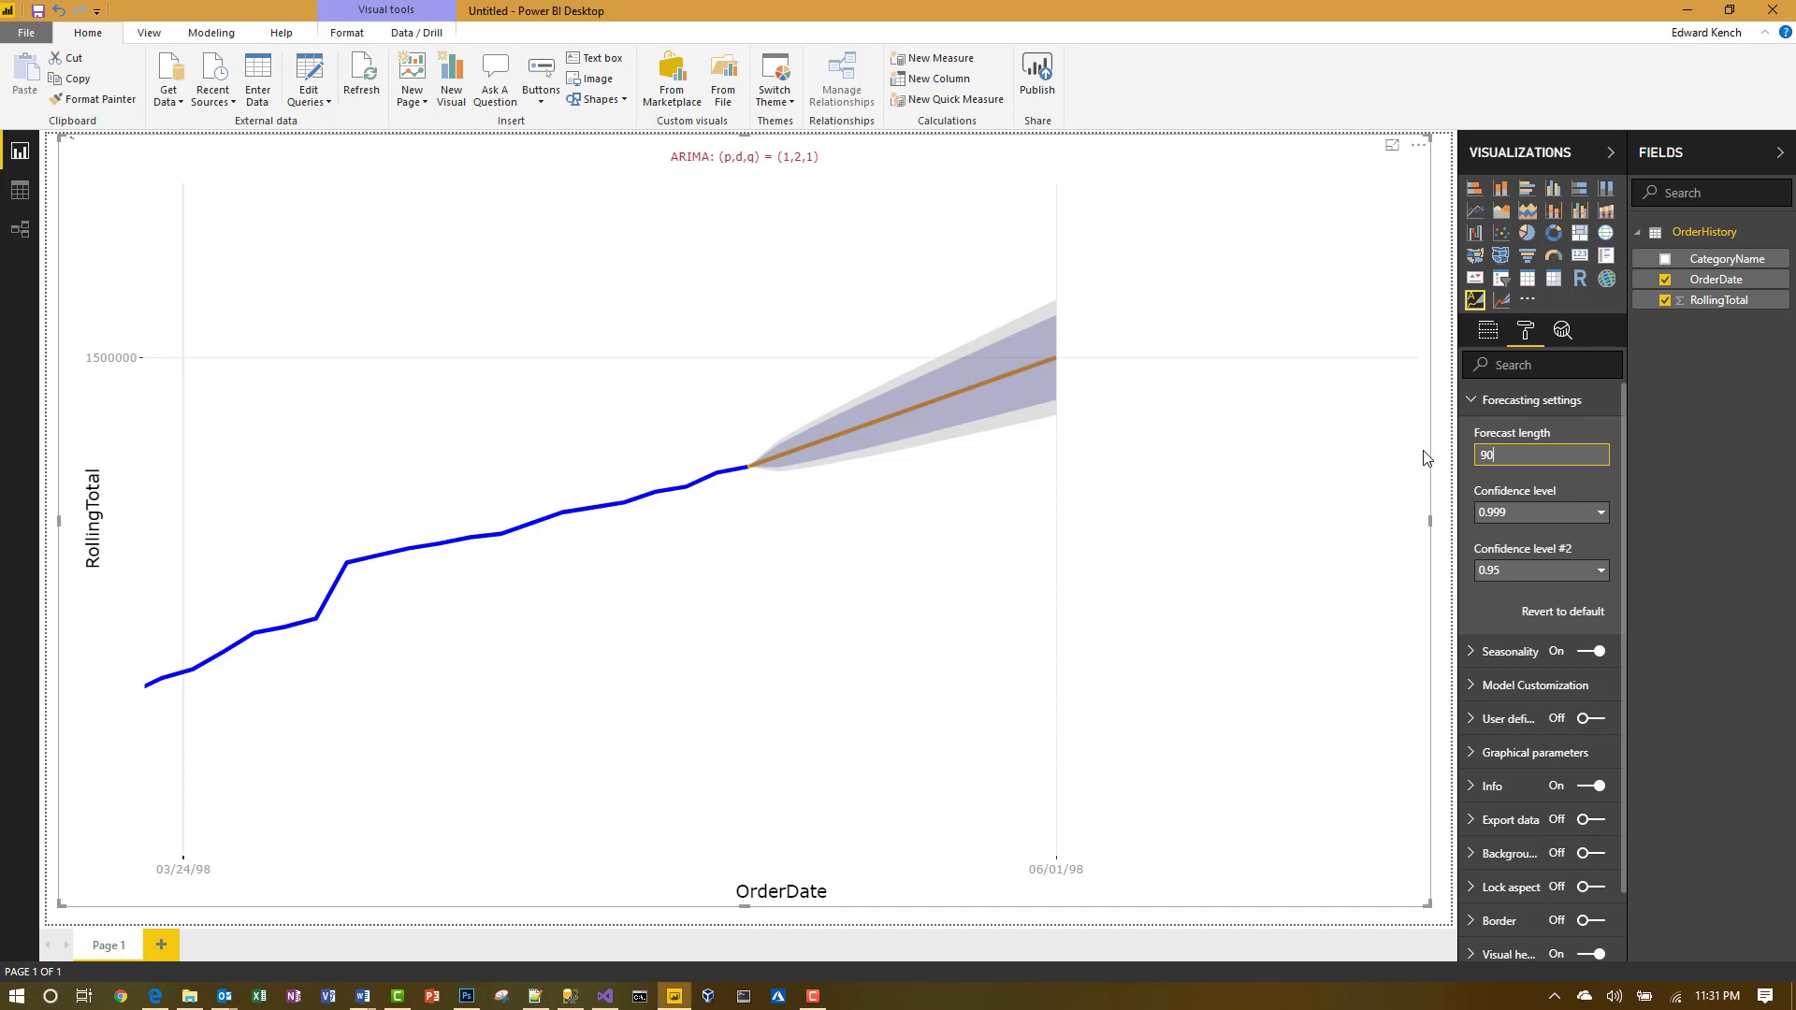
click(1262, 597)
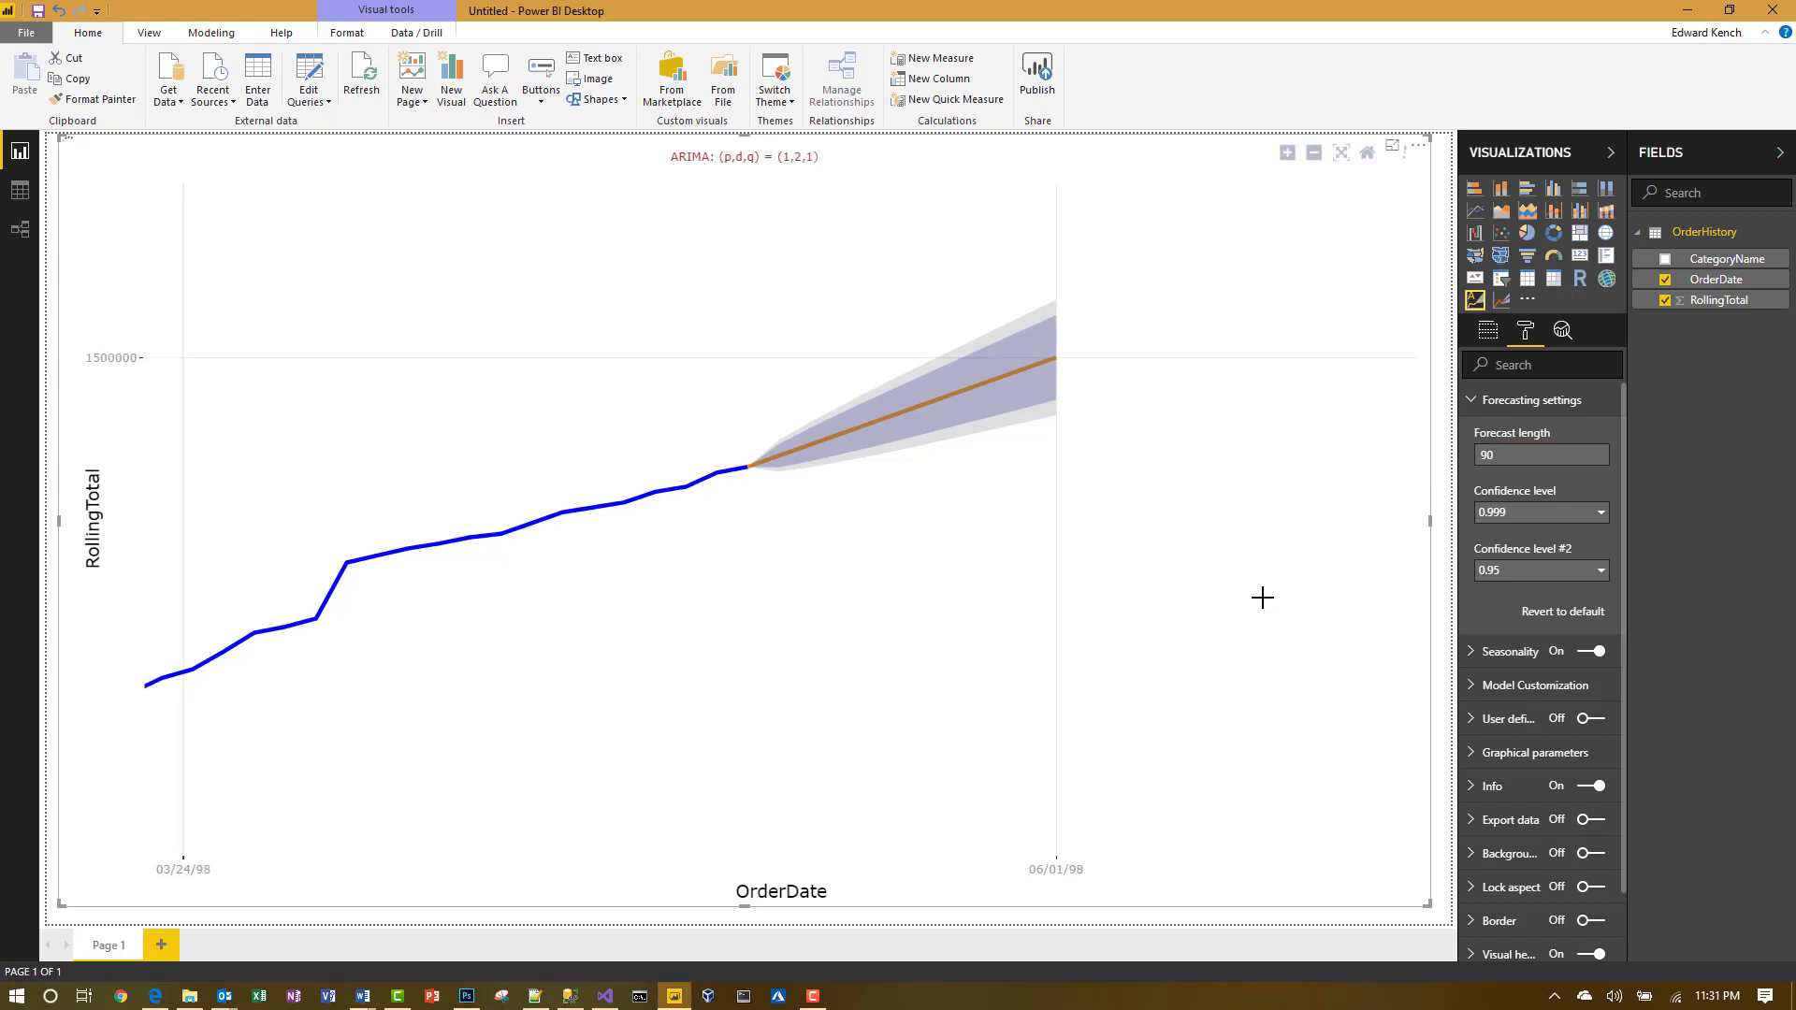
click(1481, 333)
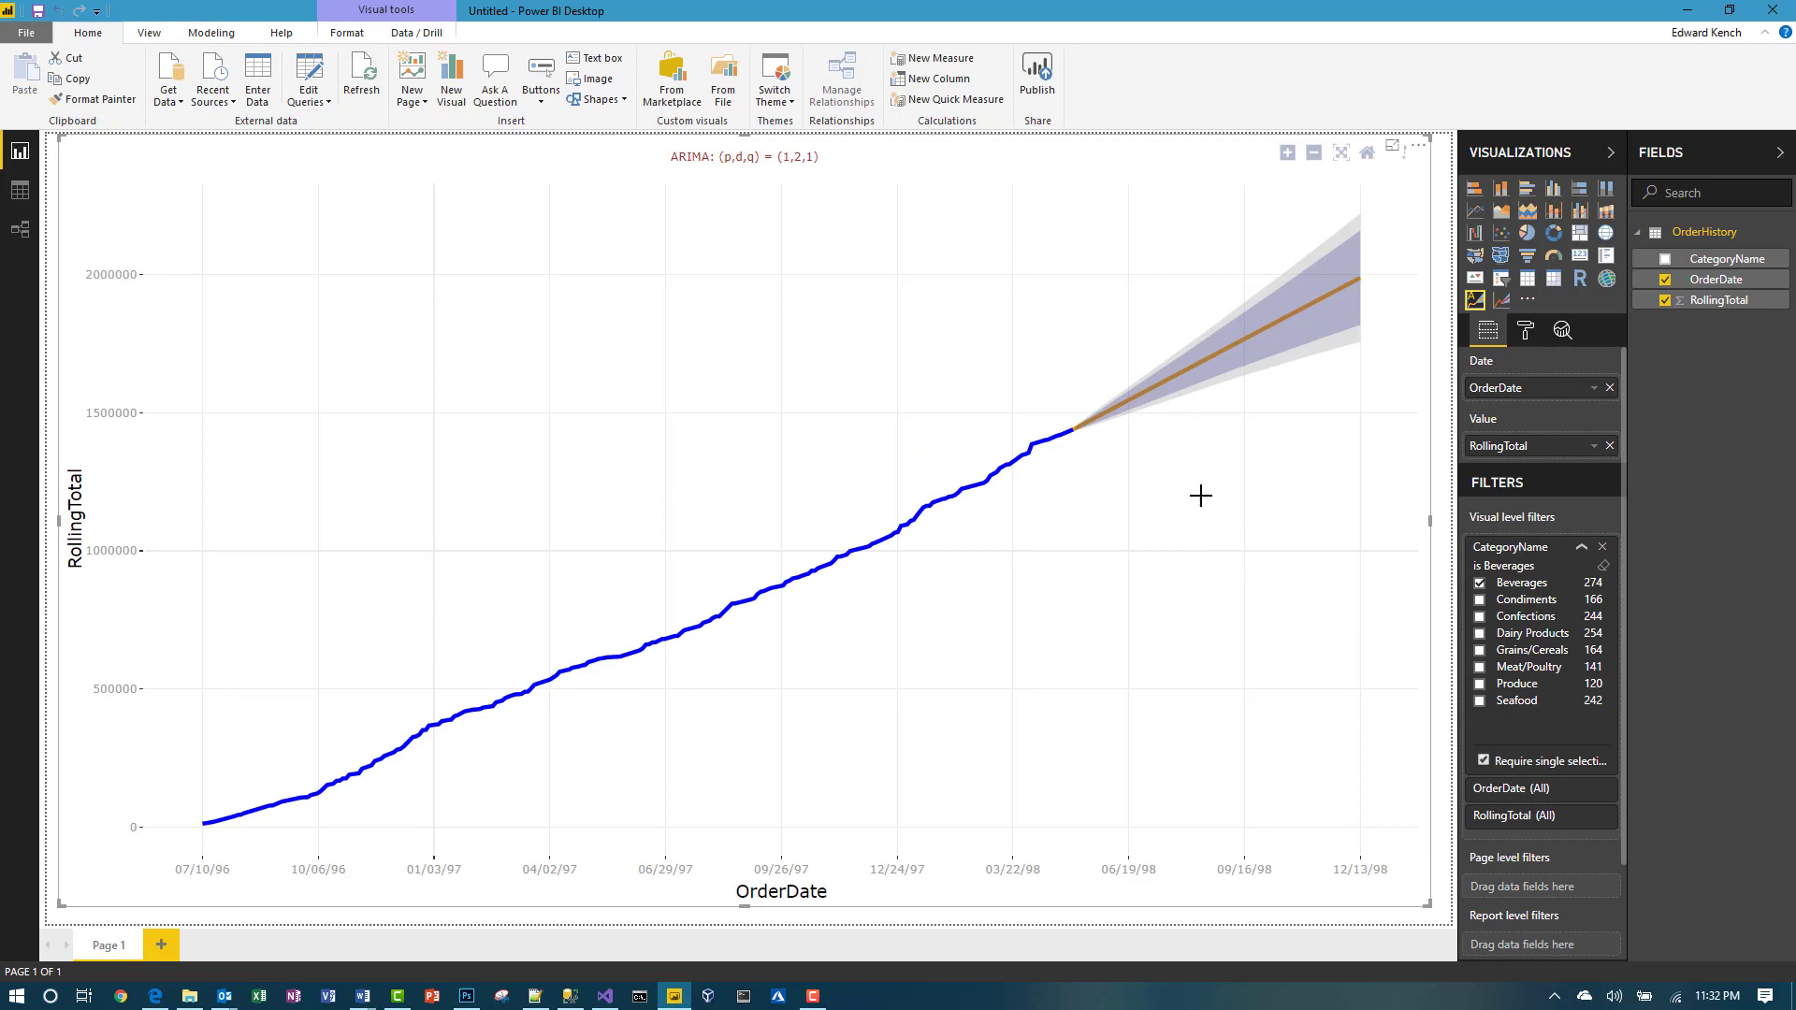
Zoom in on late 1997 onward and turn on spike lines to read the Beverages forecast and its band.
drag(847, 186, 1418, 572)
mouse_move(596, 633)
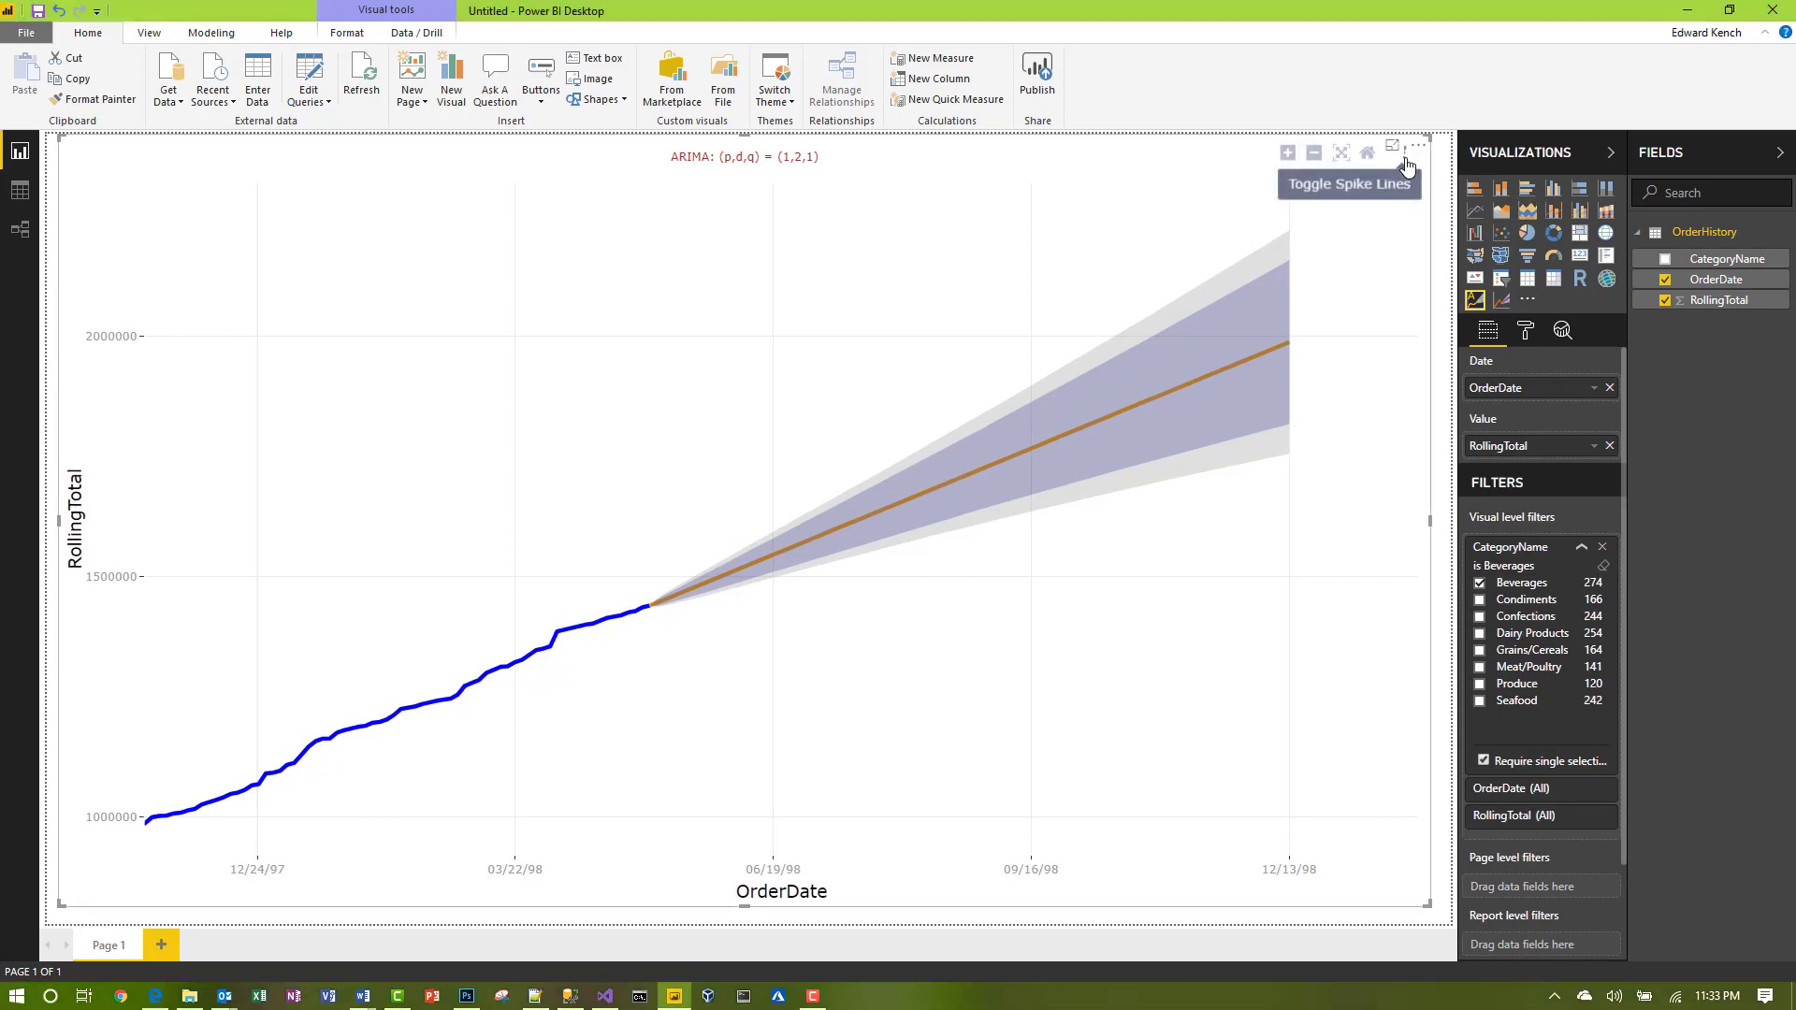
click(1406, 164)
mouse_move(1232, 418)
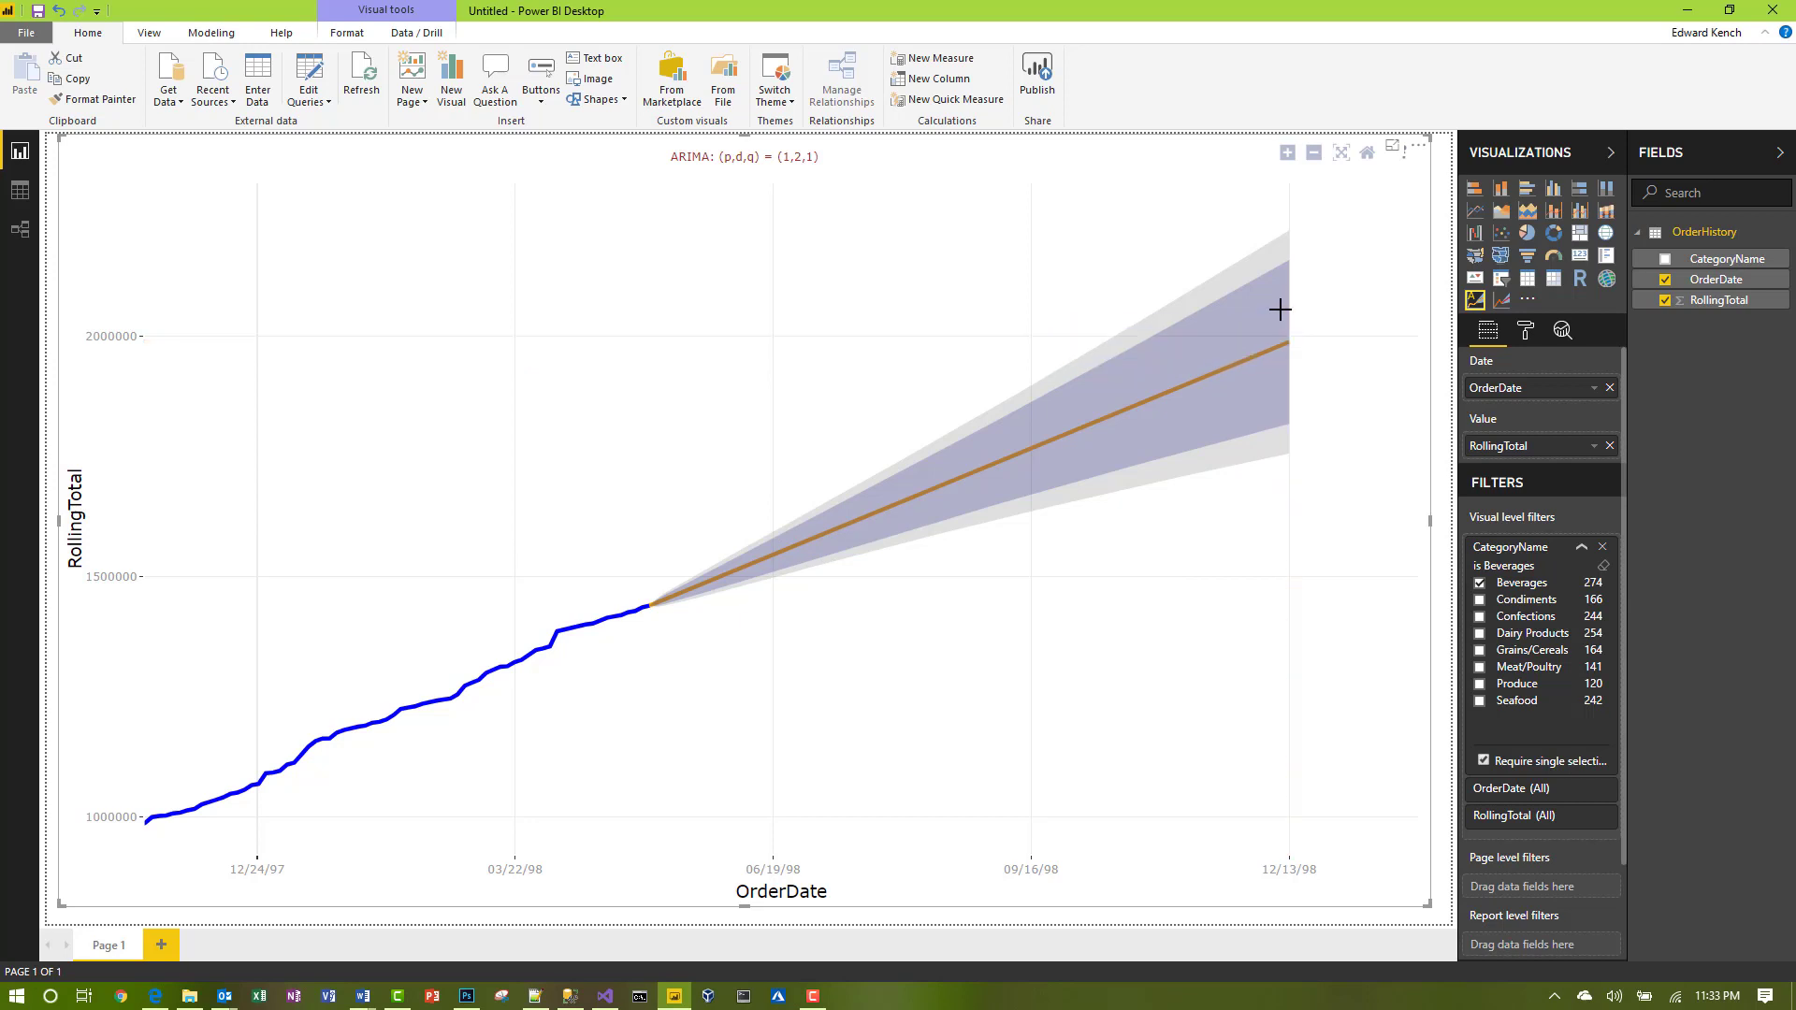
Rename the first report page to Arima.
double_click(109, 948)
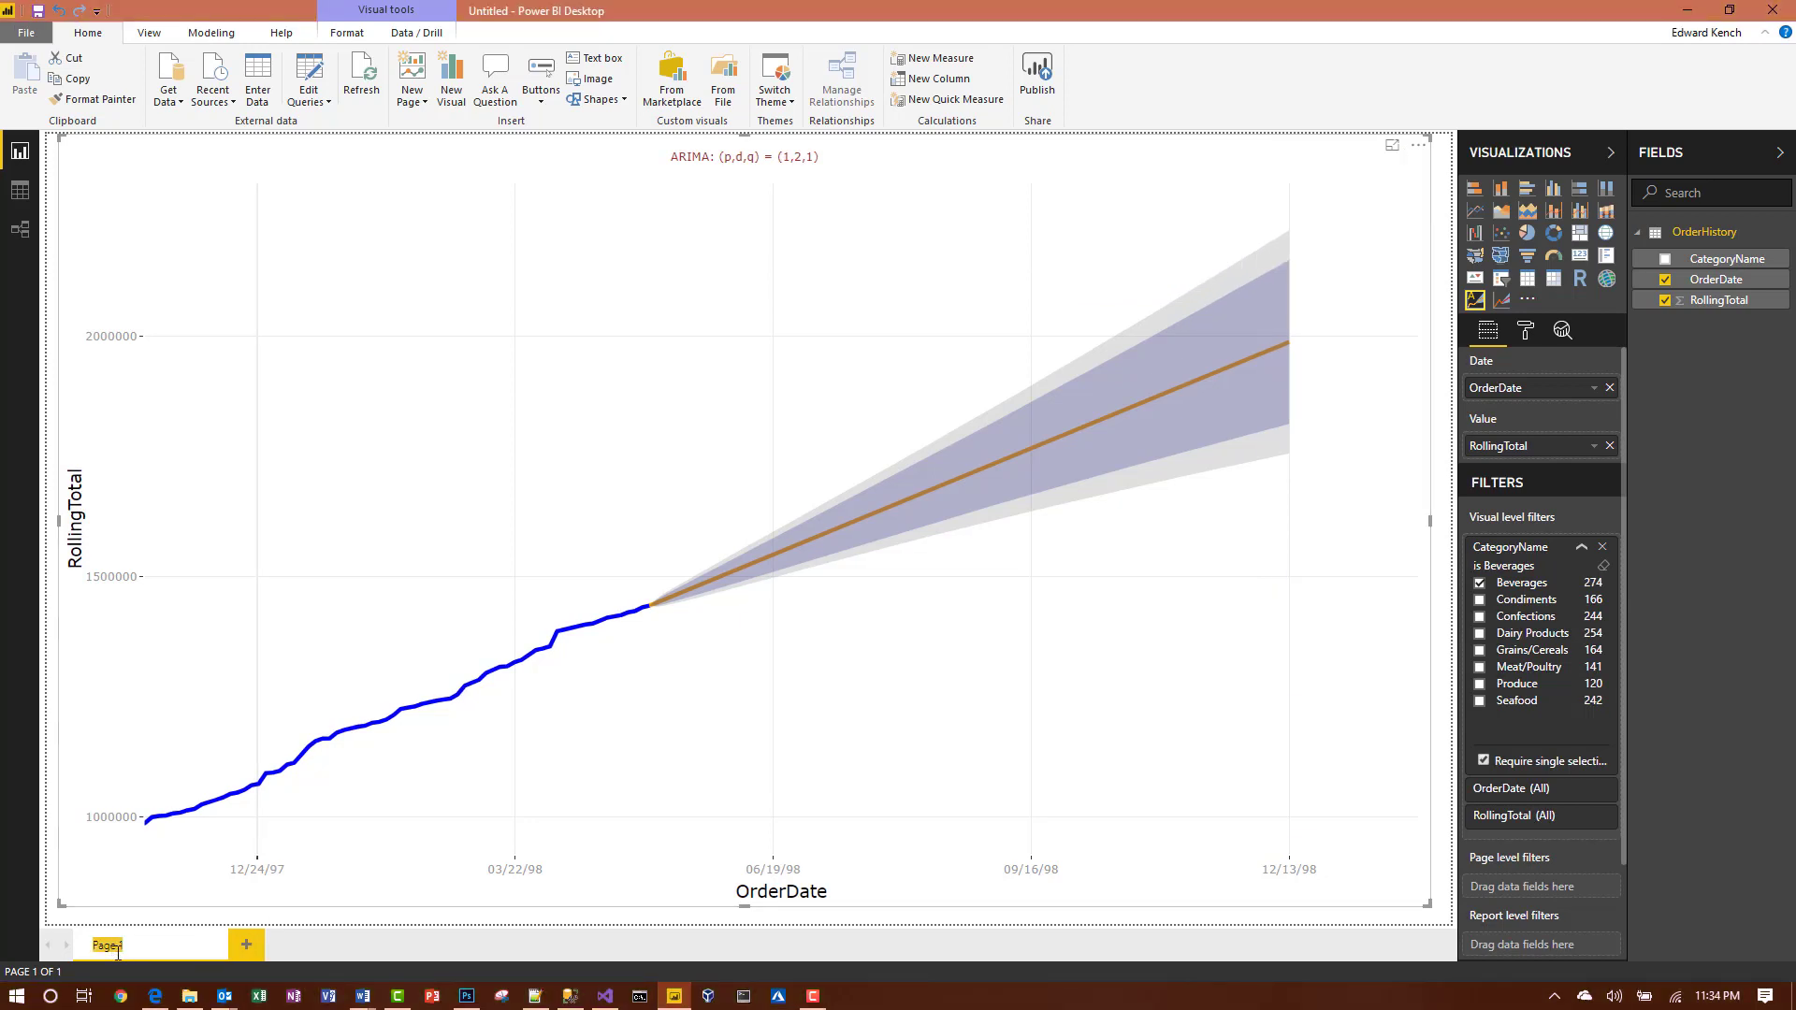
text(Arima)
key(Return)
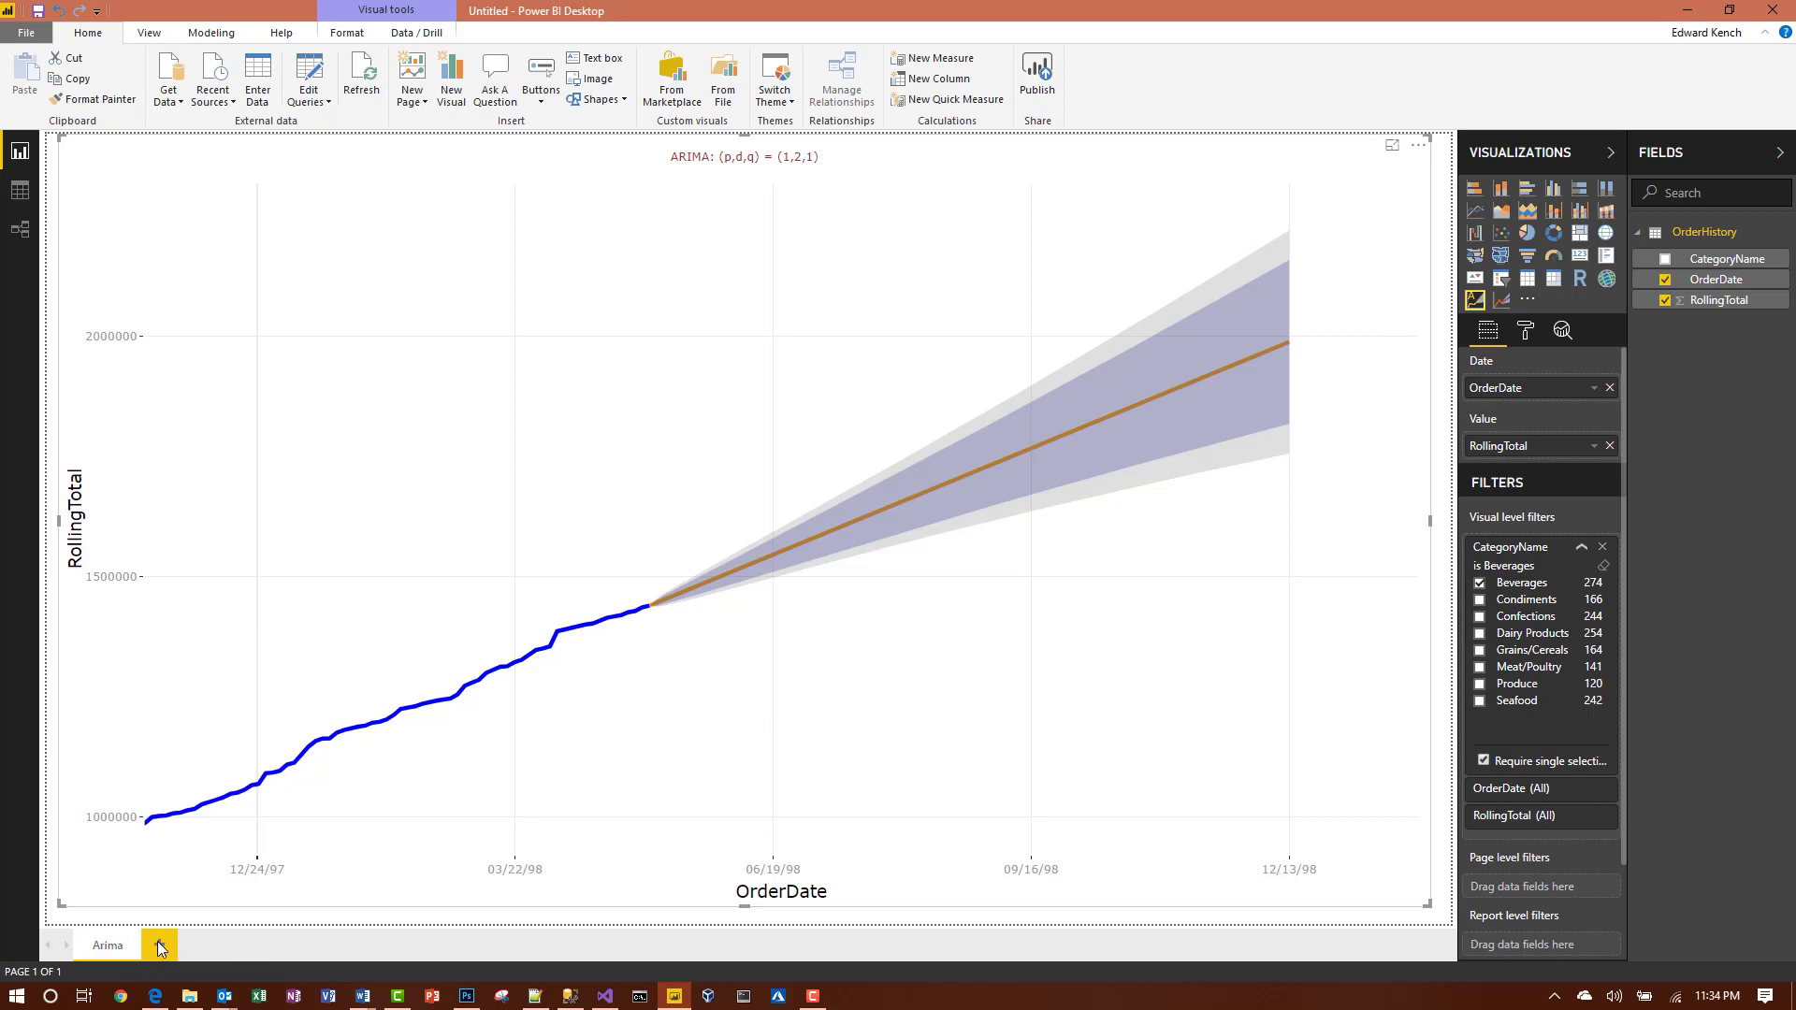
Add a page with a full-size forecast visual using OrderDate, RollingTotal and a CategoryName filter.
click(159, 946)
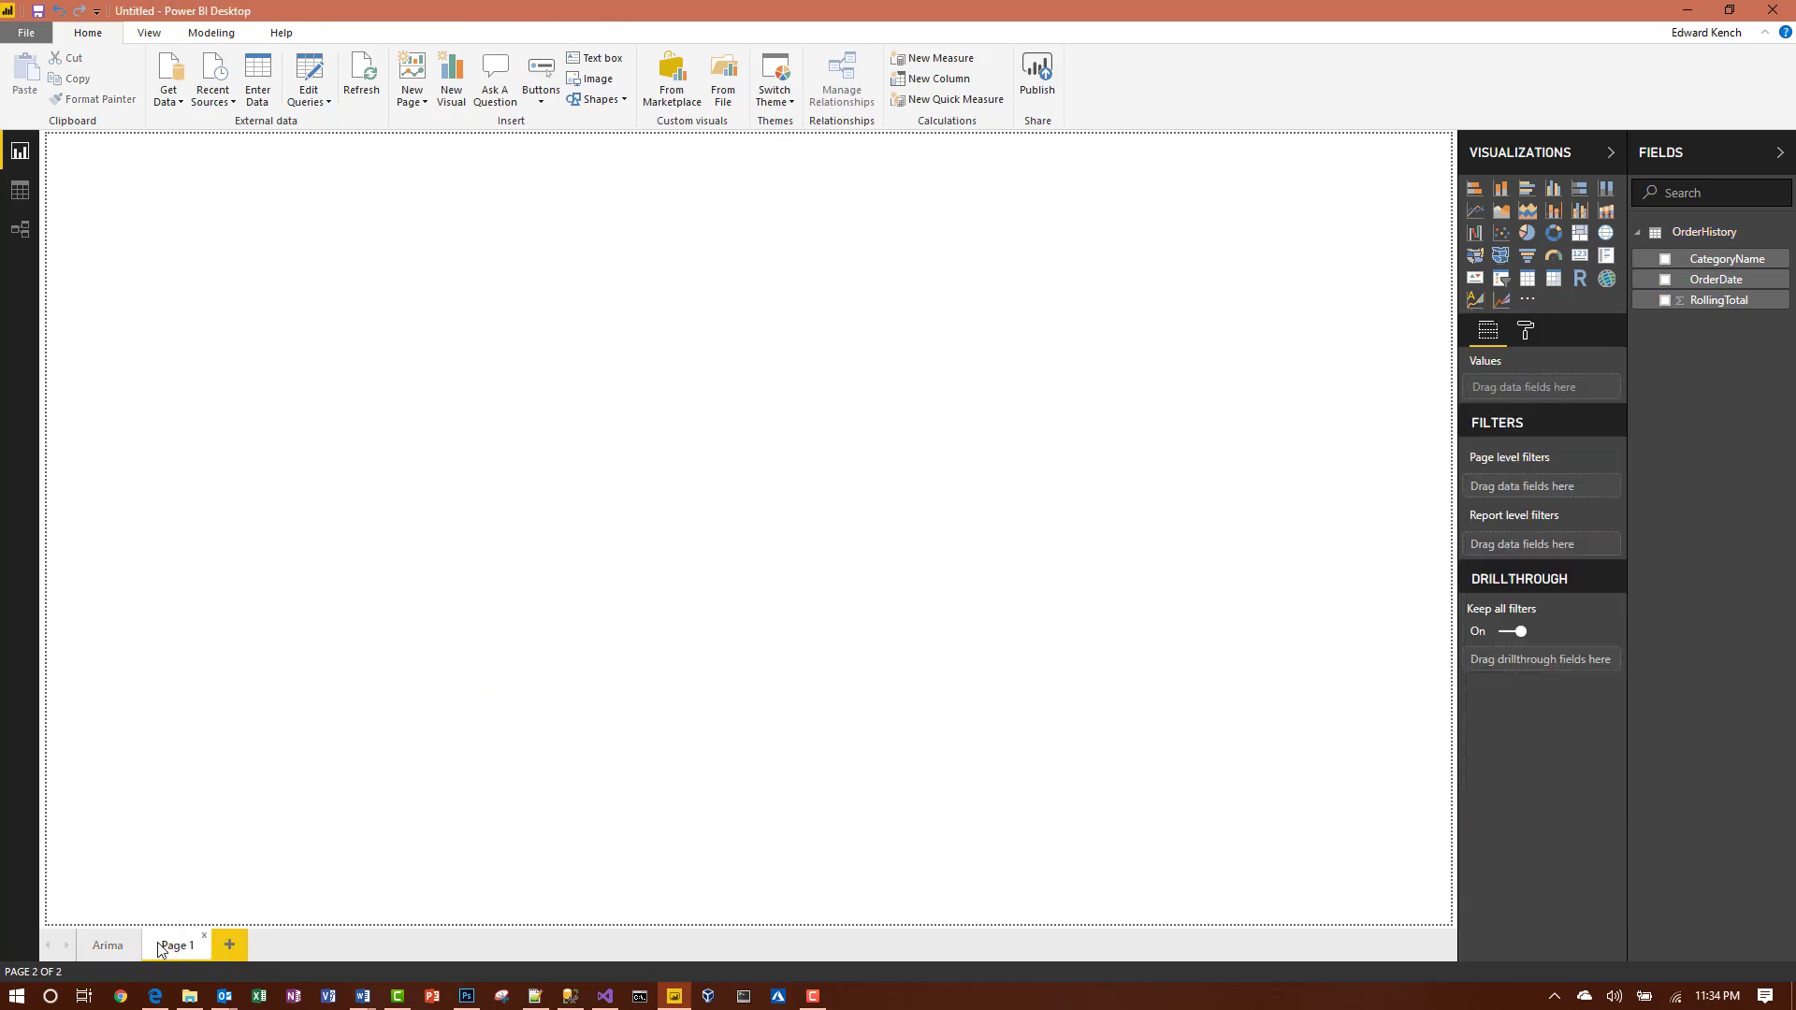
click(1502, 299)
drag(365, 438, 1604, 1006)
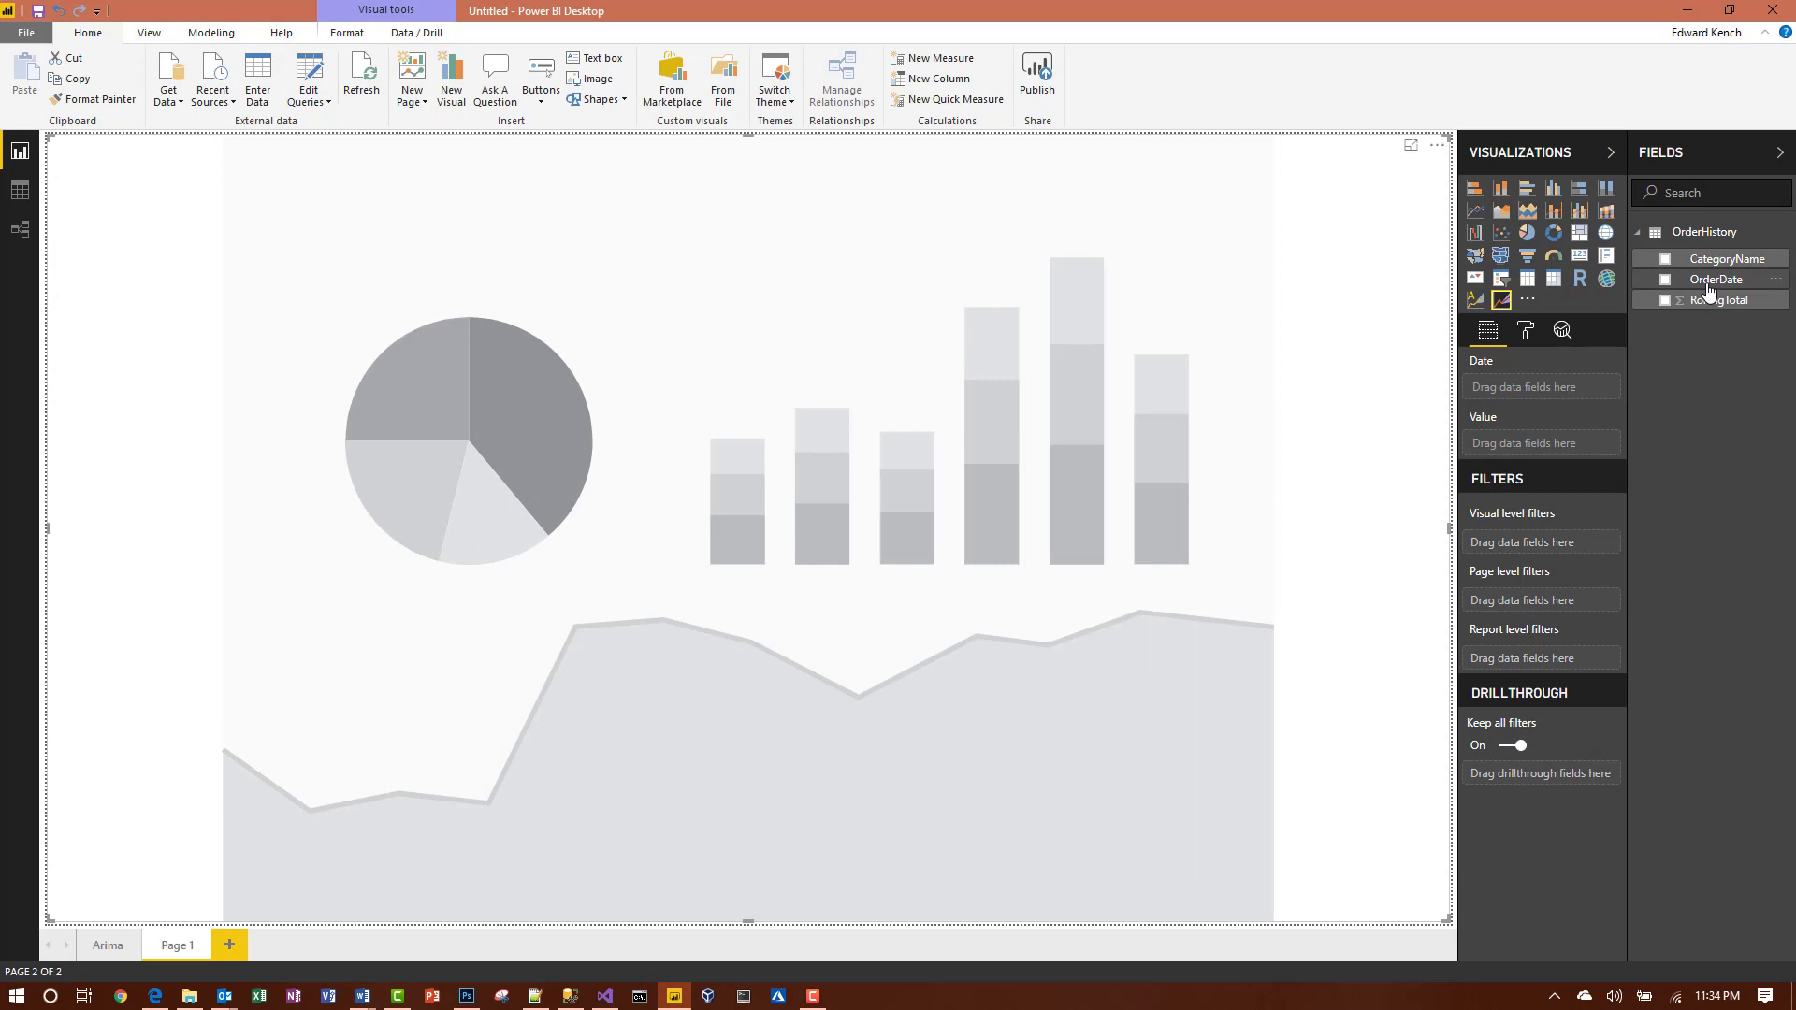
drag(1700, 280, 1532, 383)
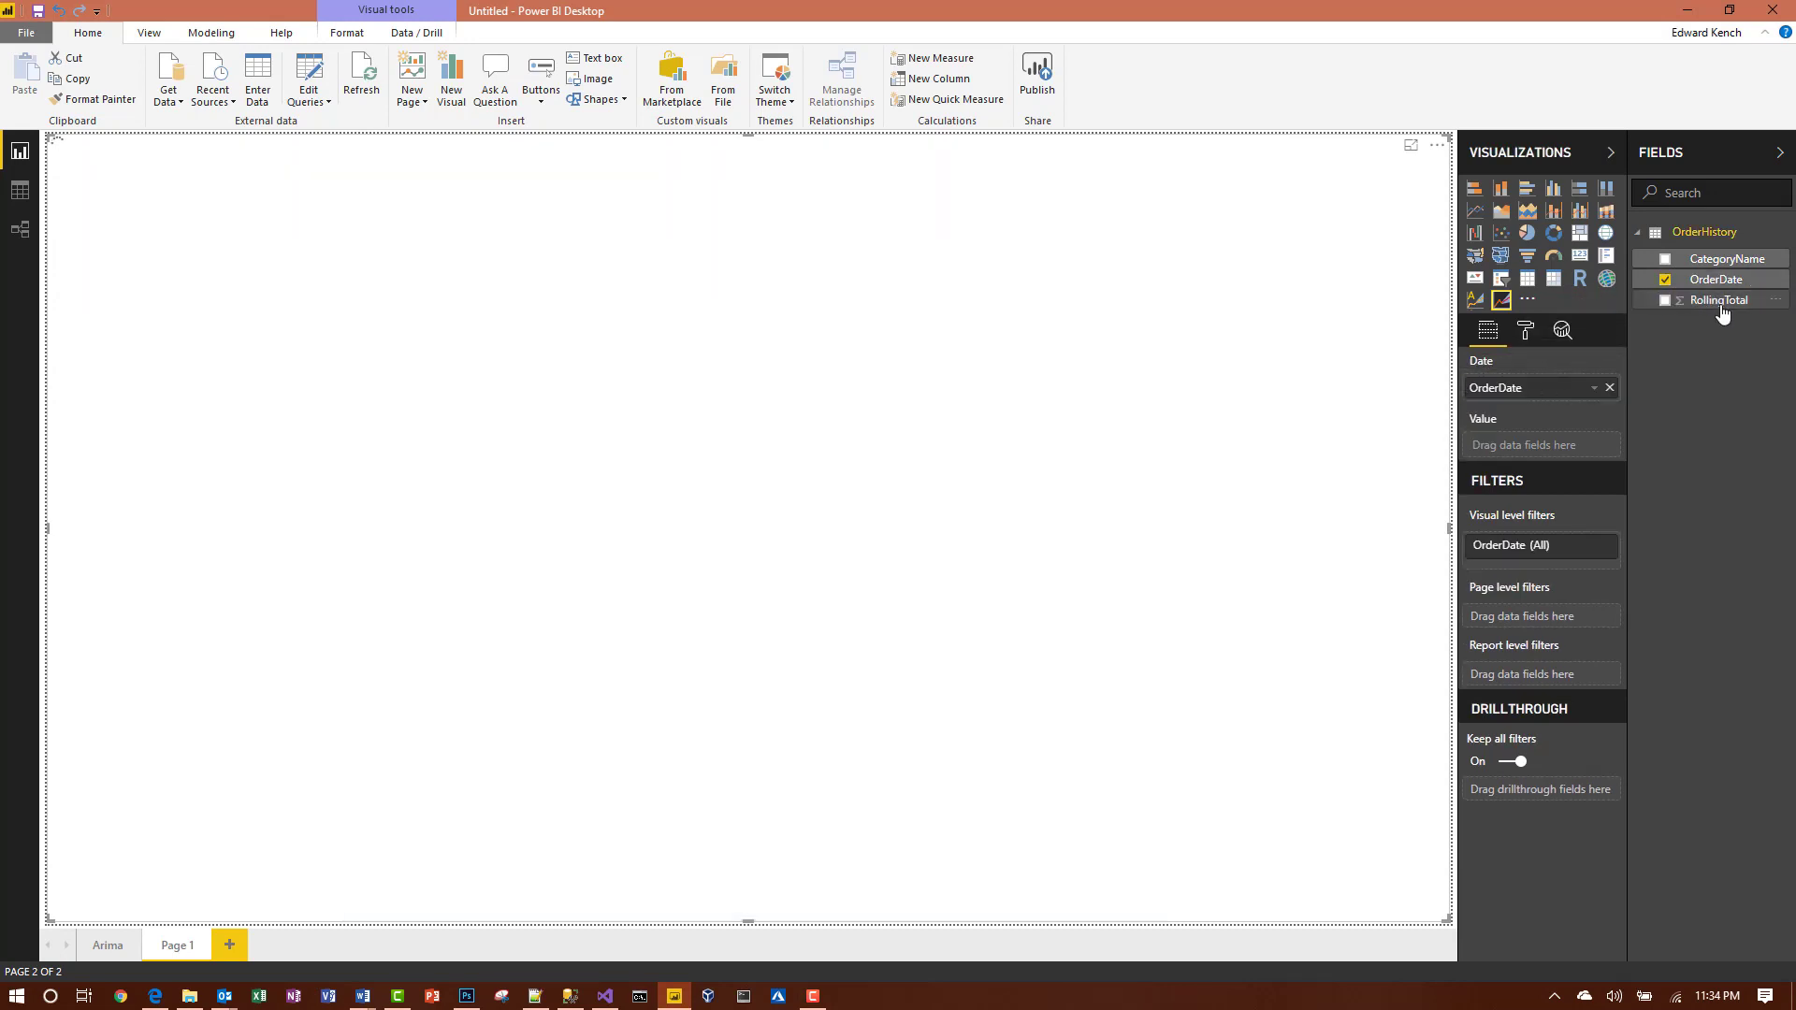
drag(1722, 313, 1531, 454)
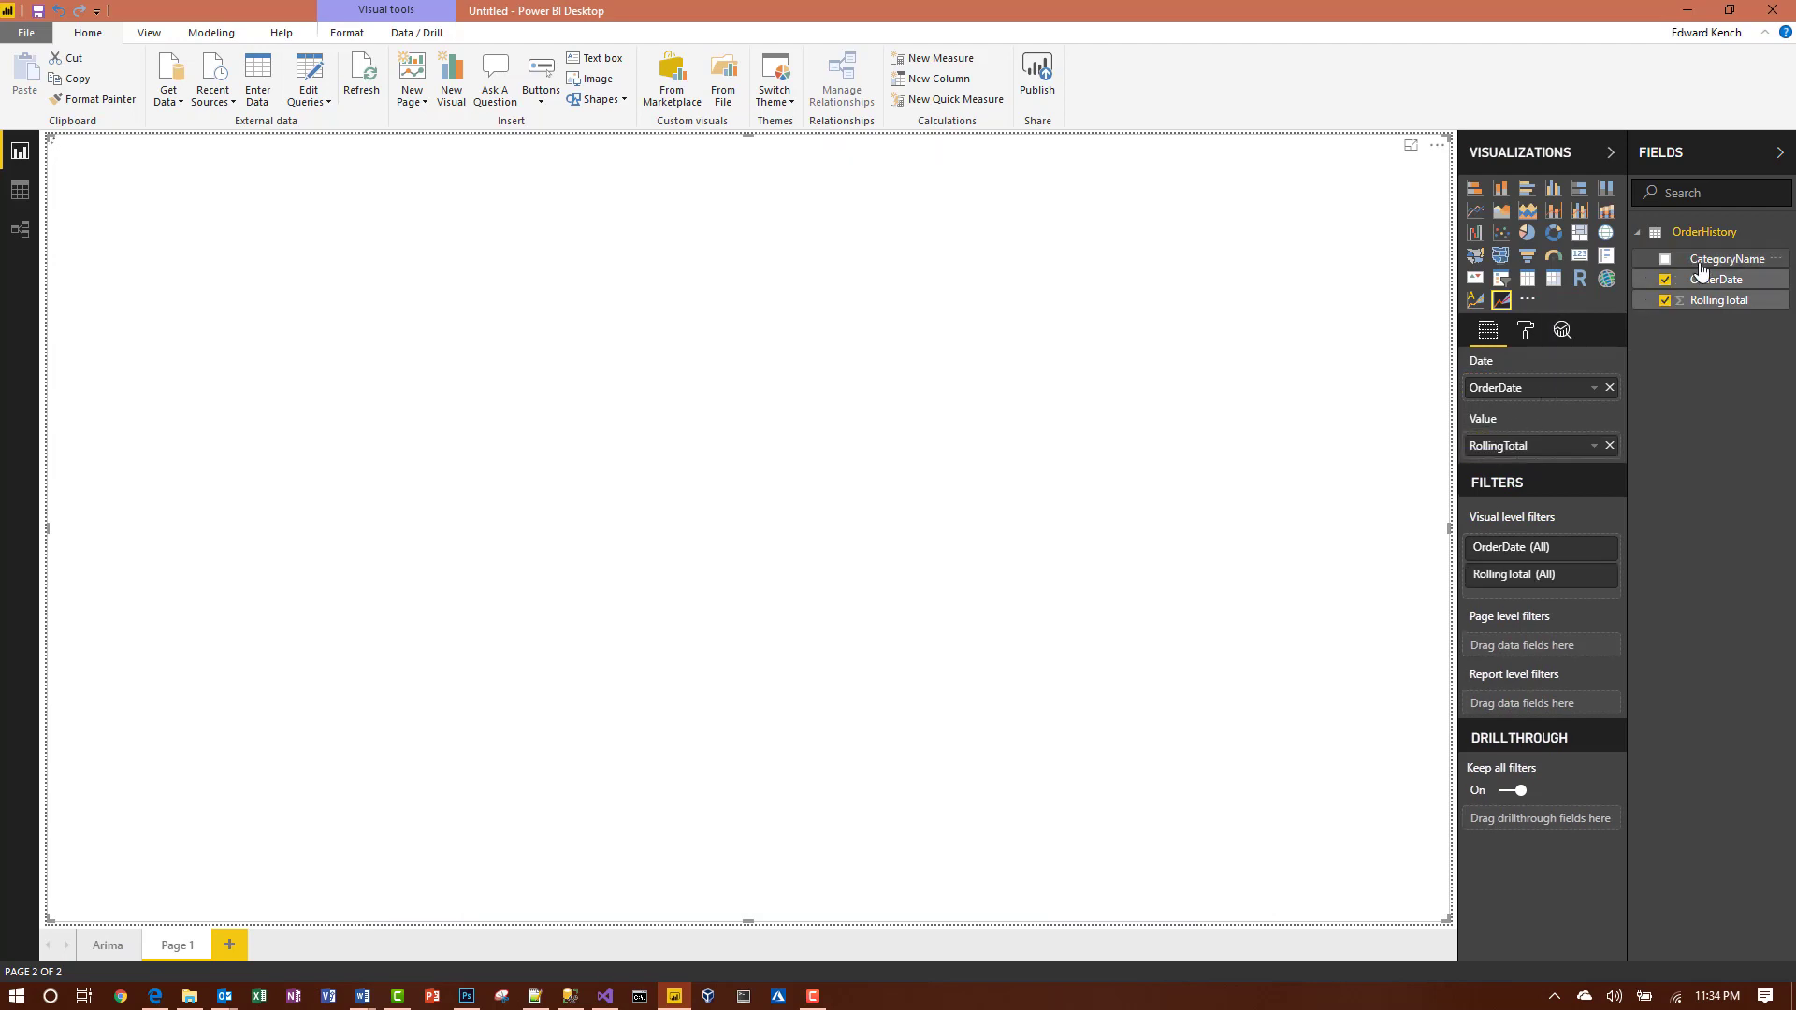
drag(1698, 262, 1507, 585)
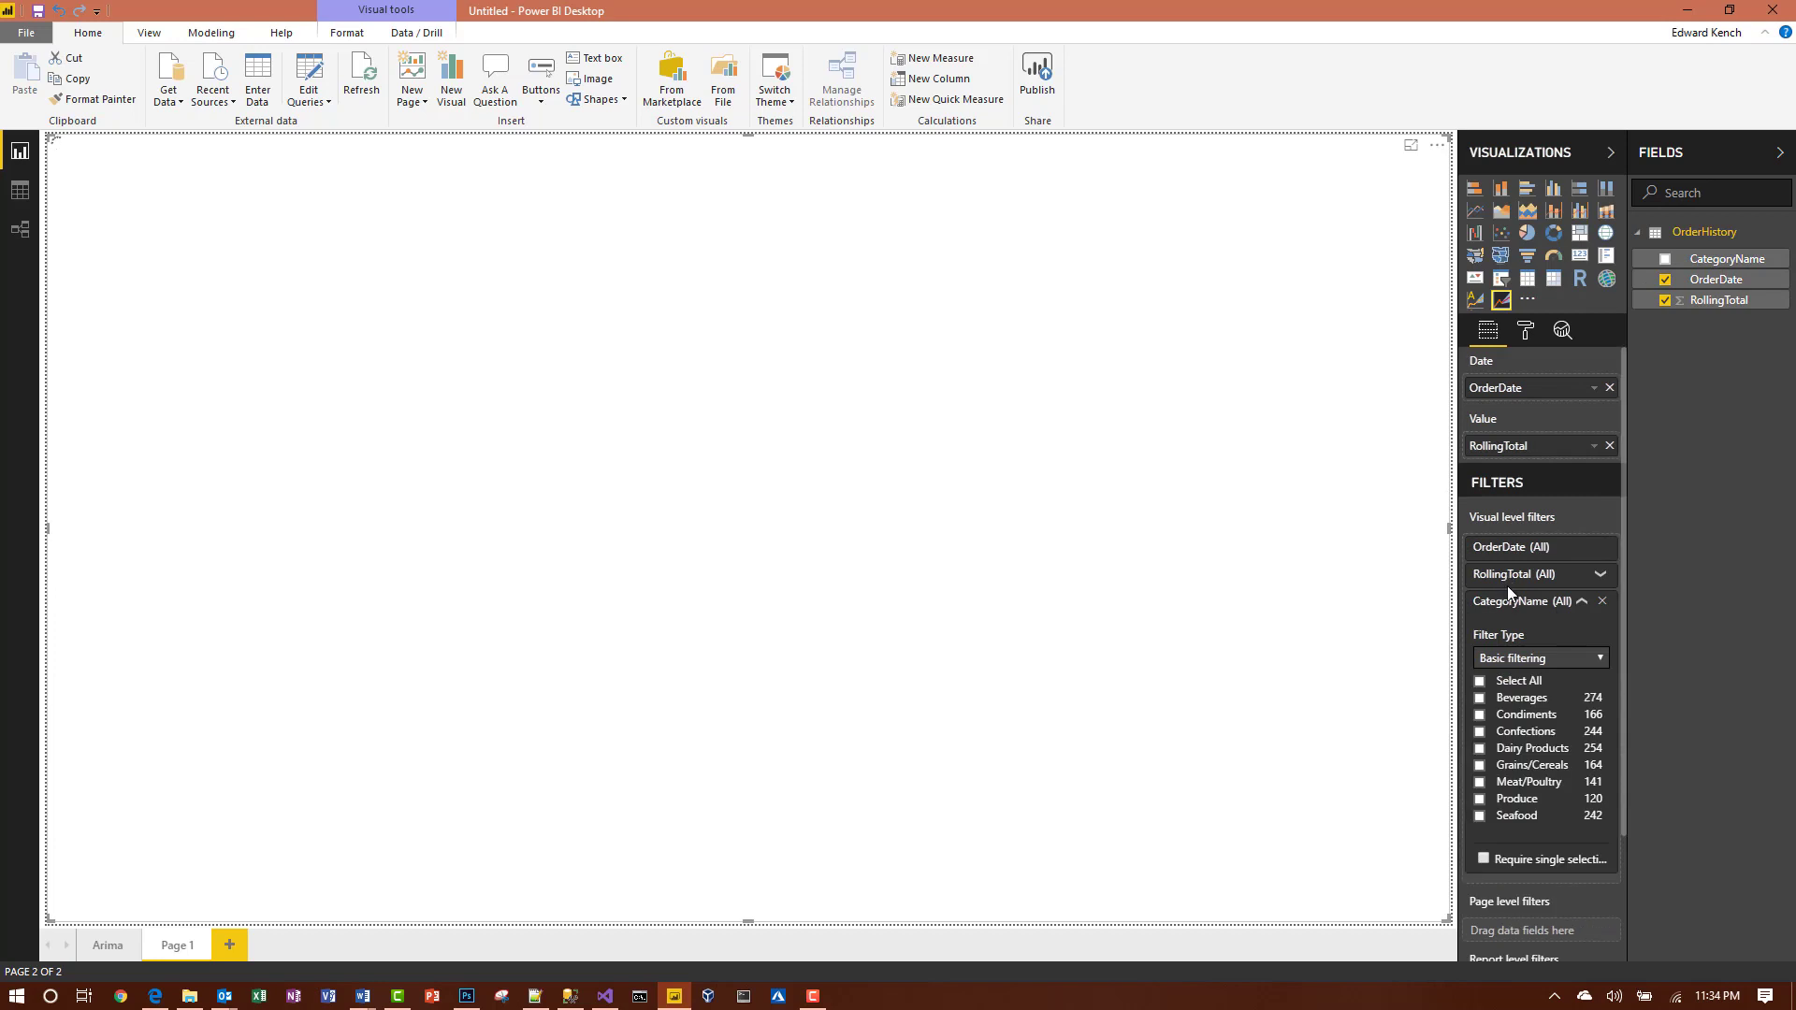
Require single selection in the CategoryName filter and choose Dairy Products.
click(1484, 858)
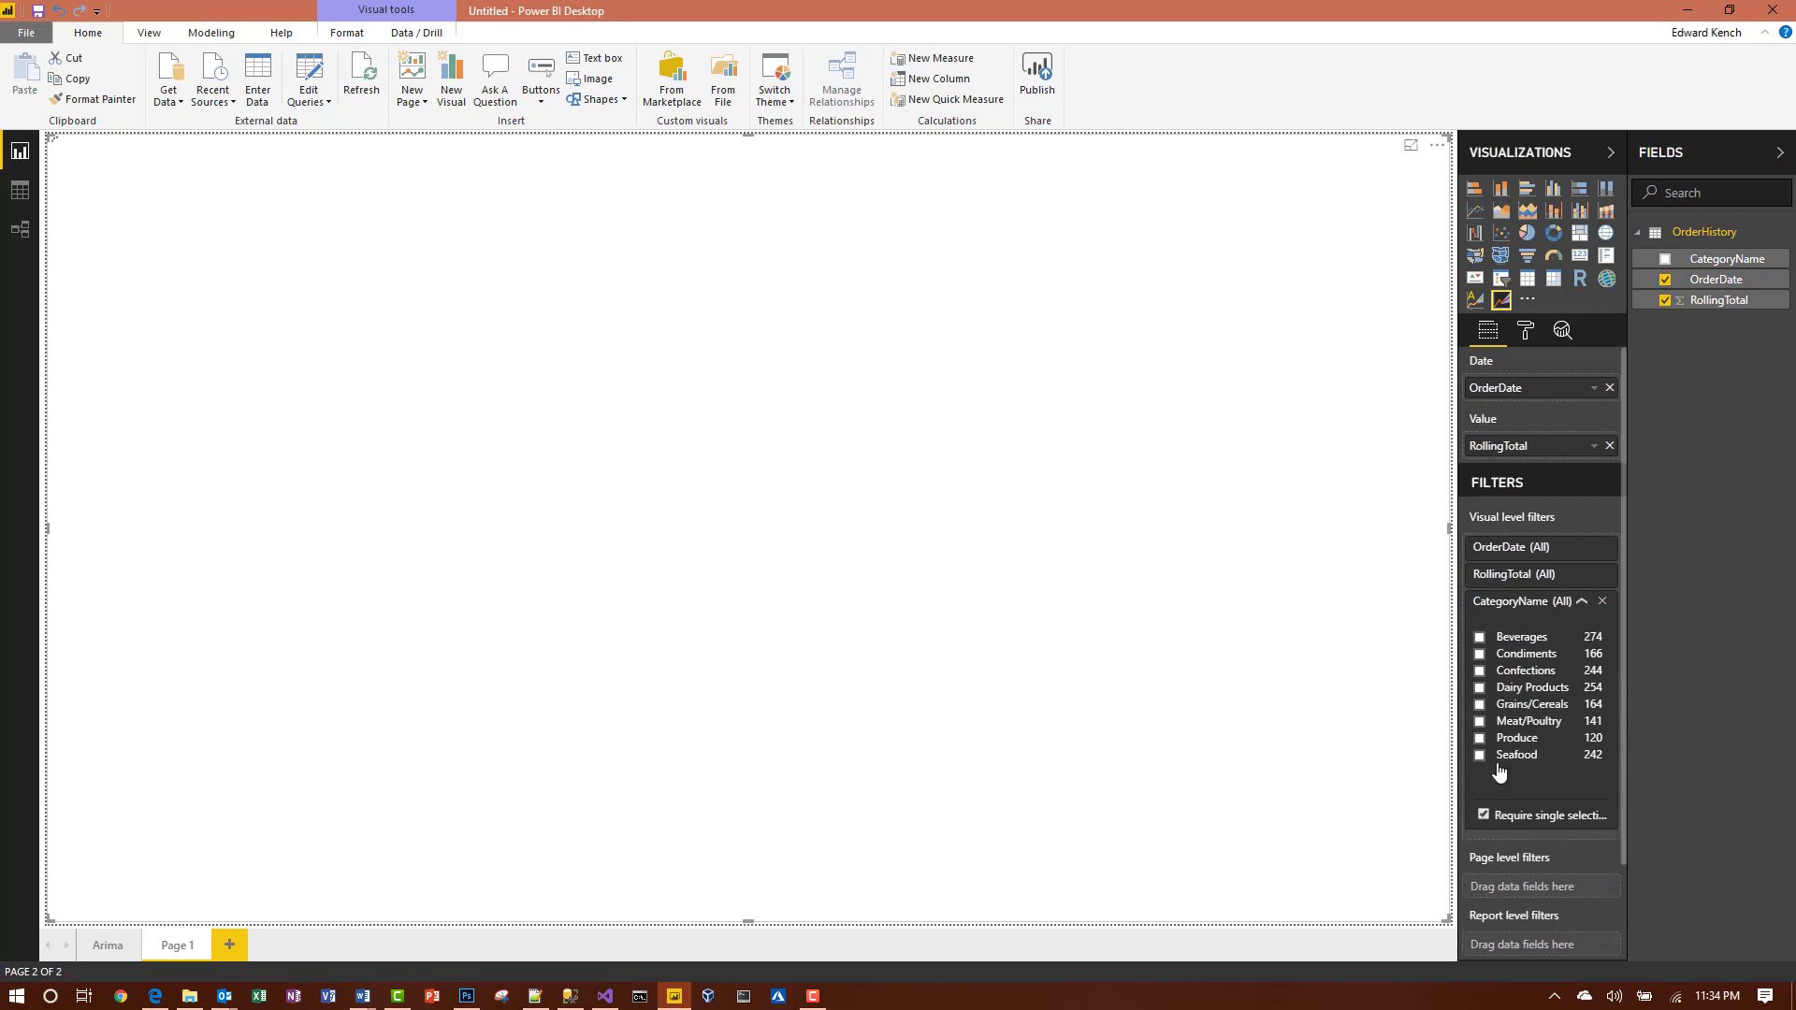
click(1480, 688)
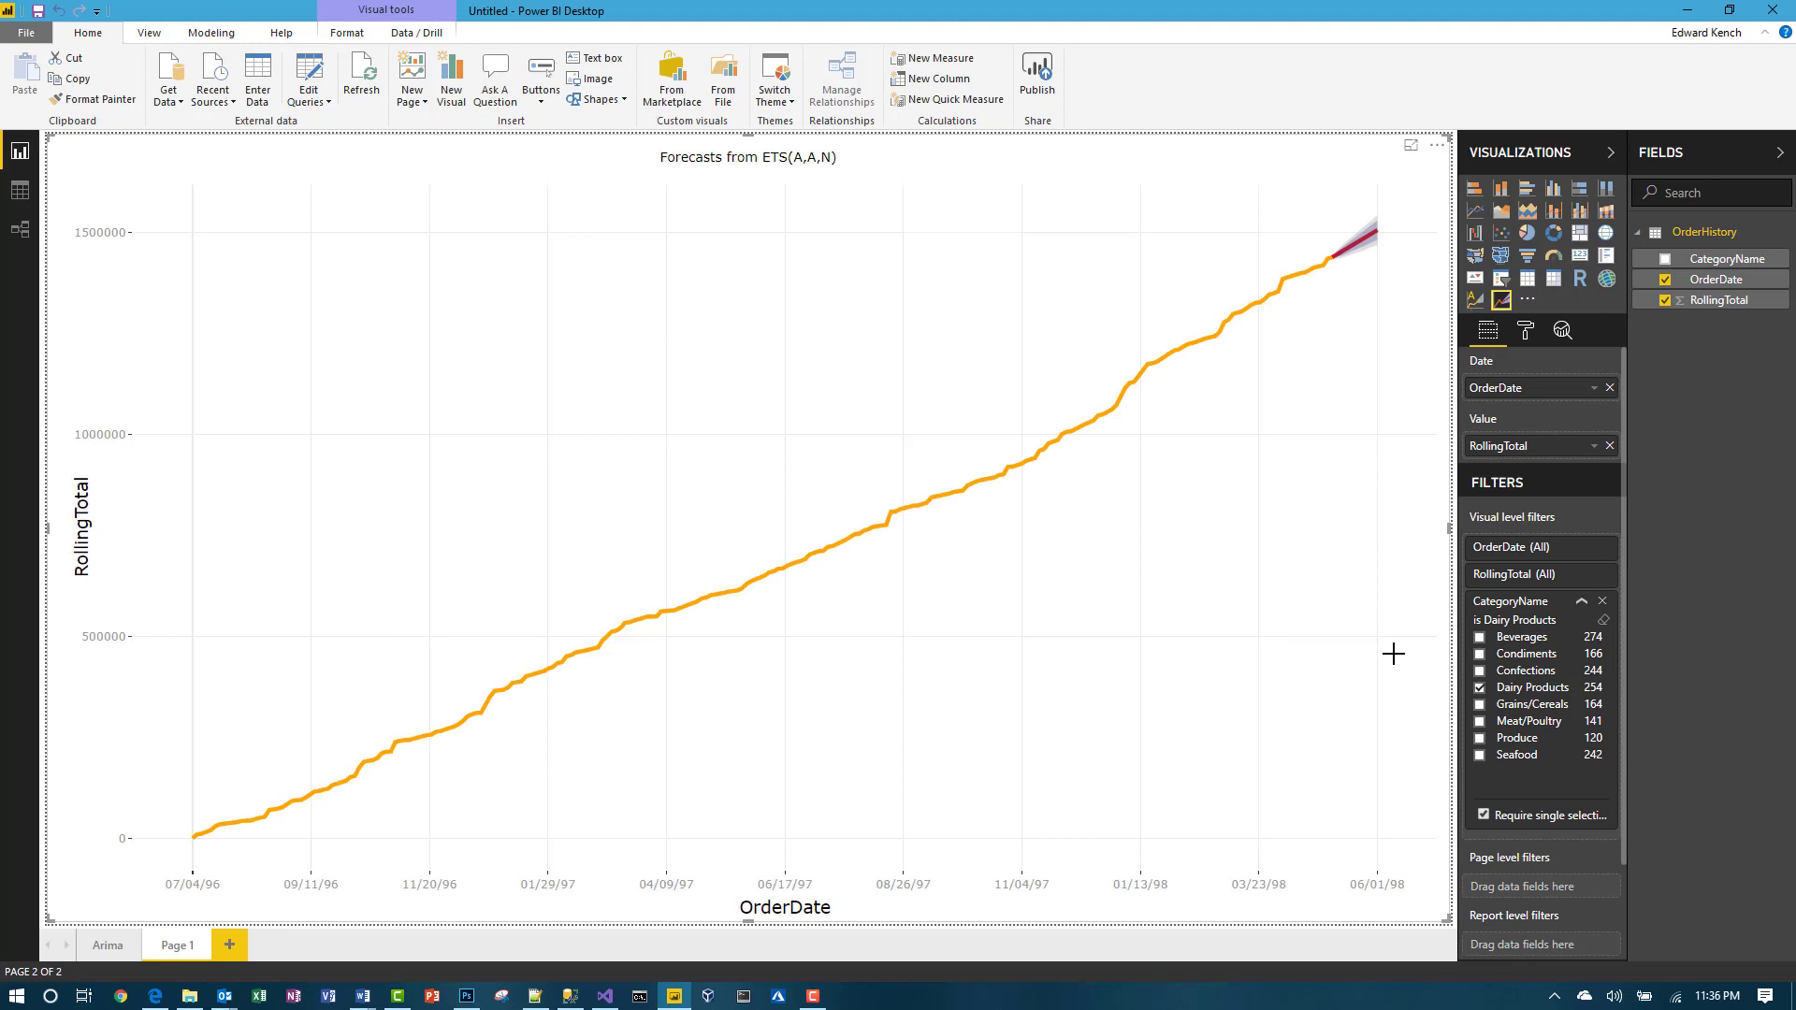
Change the forecast length from 10 to 90 in the Forecasting settings.
click(1525, 332)
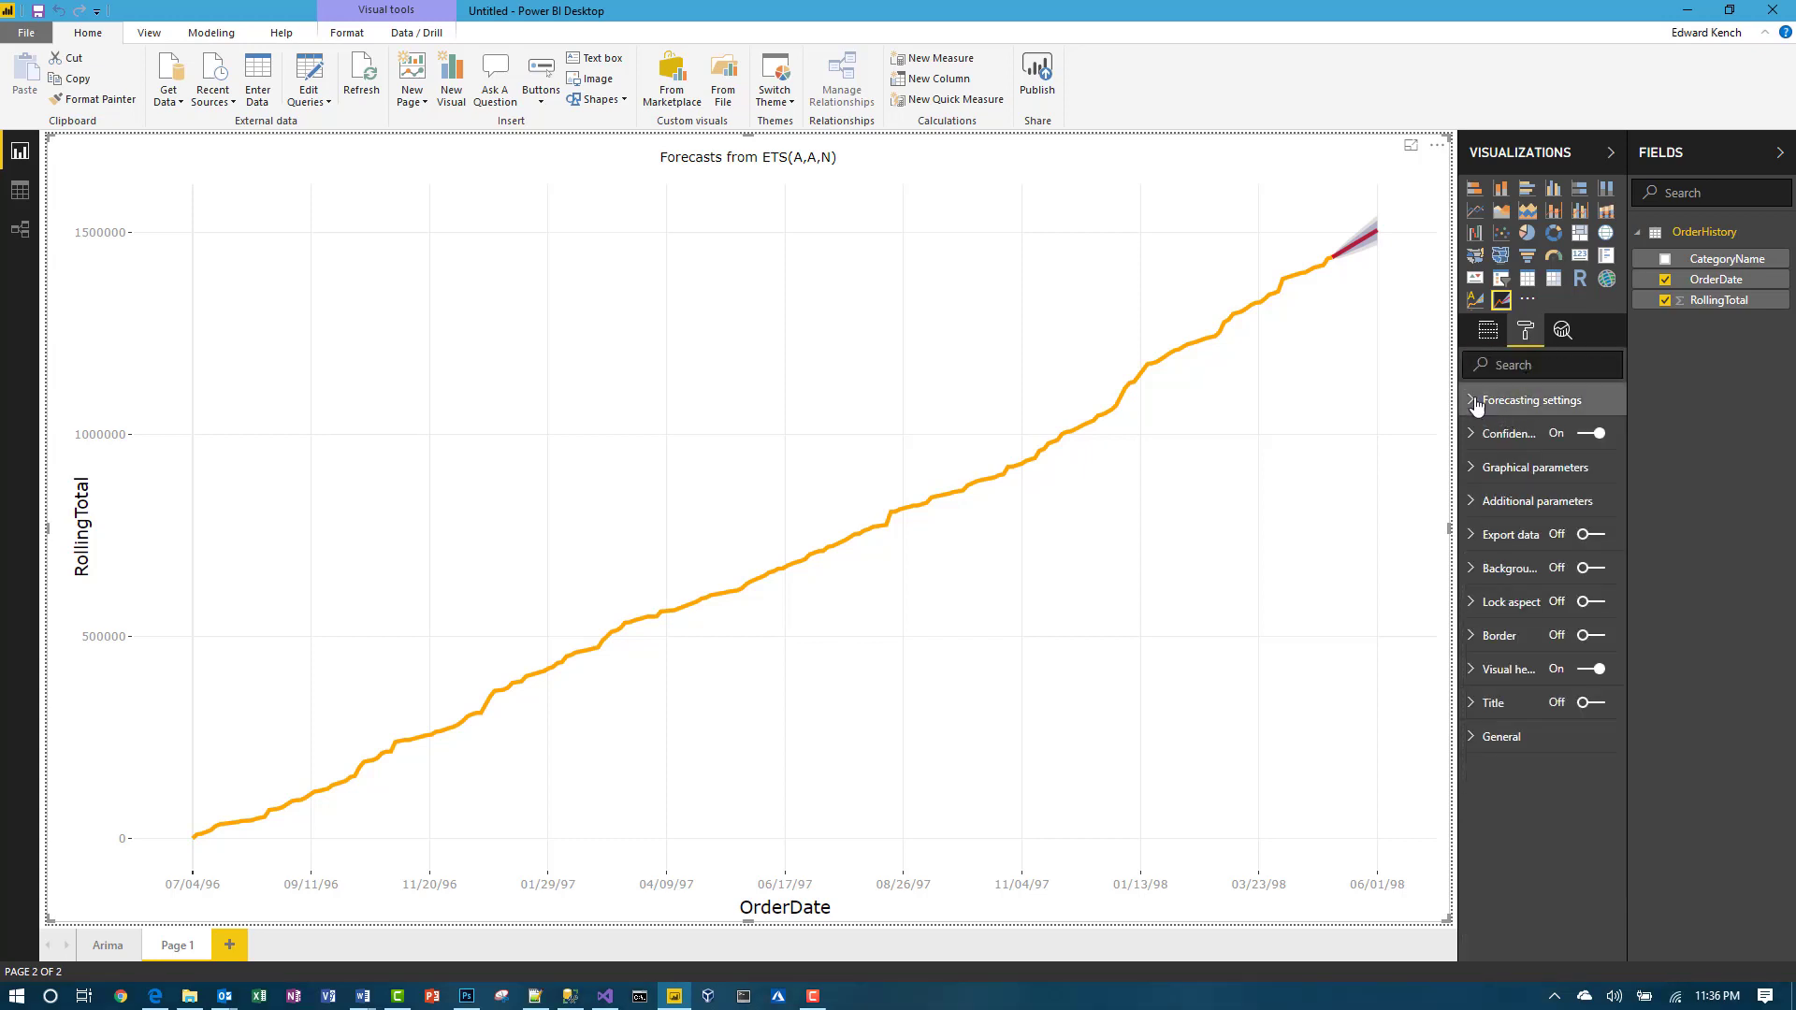
click(1476, 408)
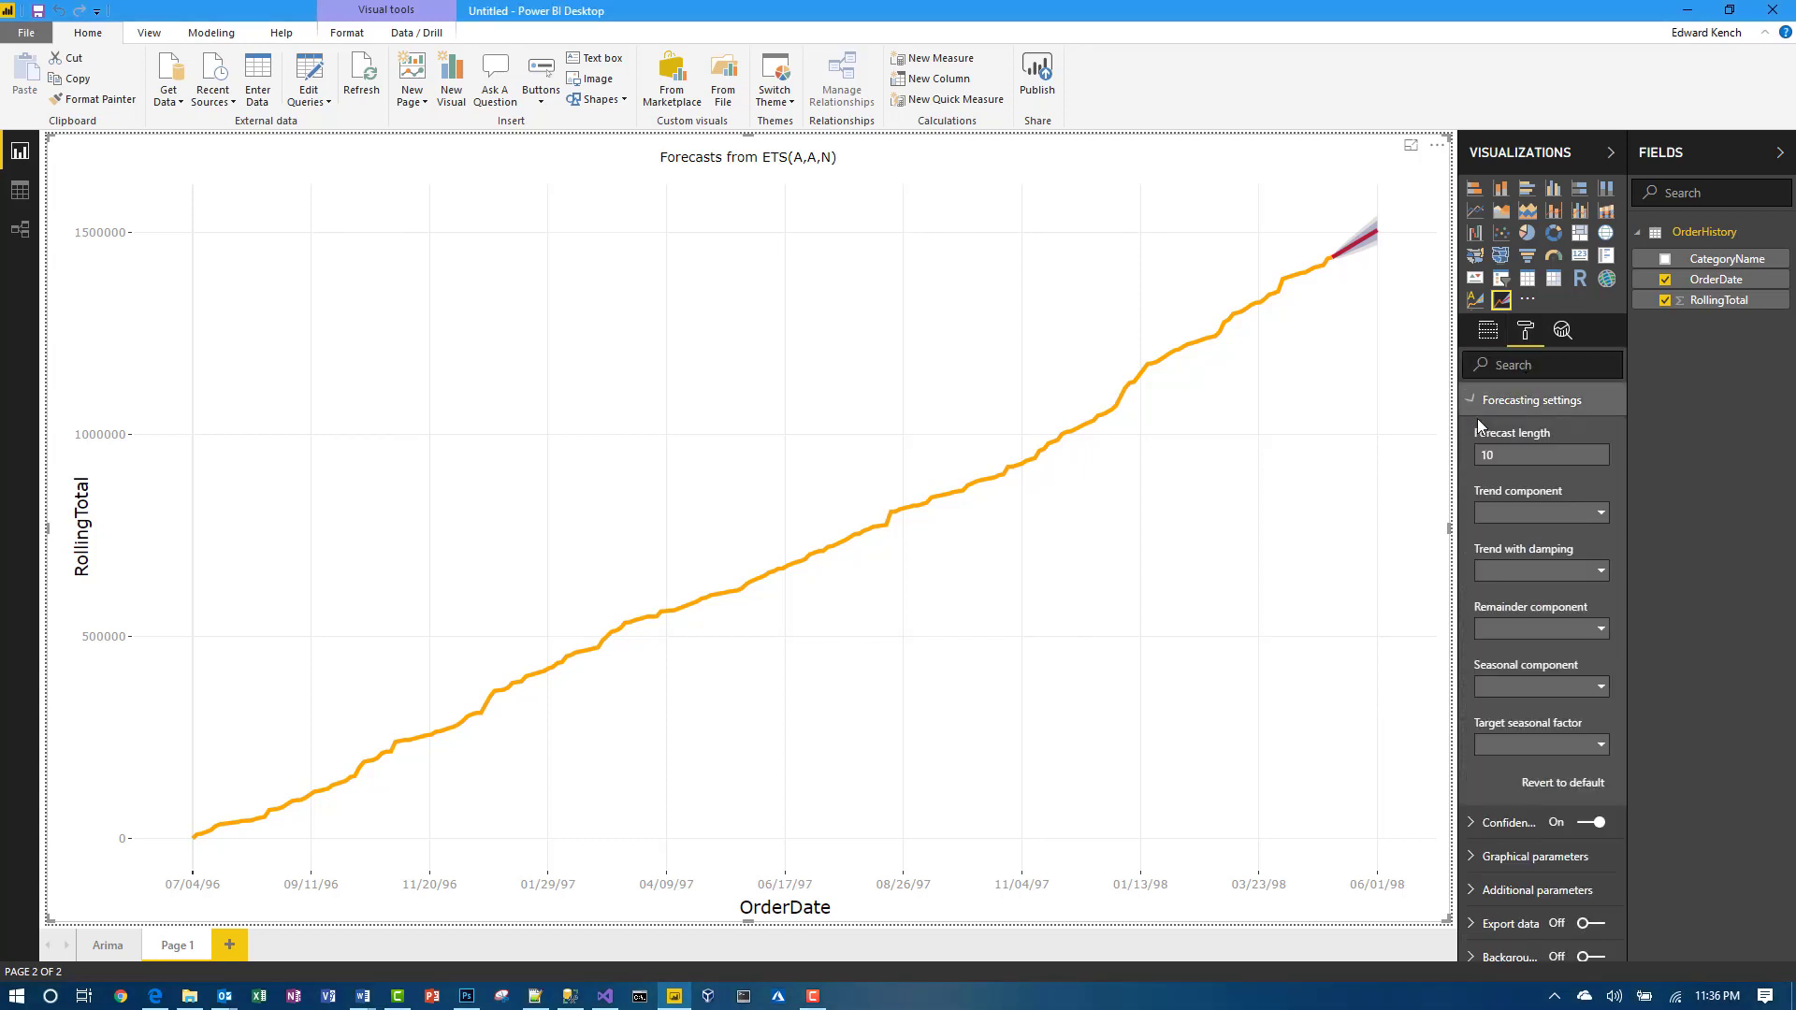
double_click(1520, 455)
text(9)
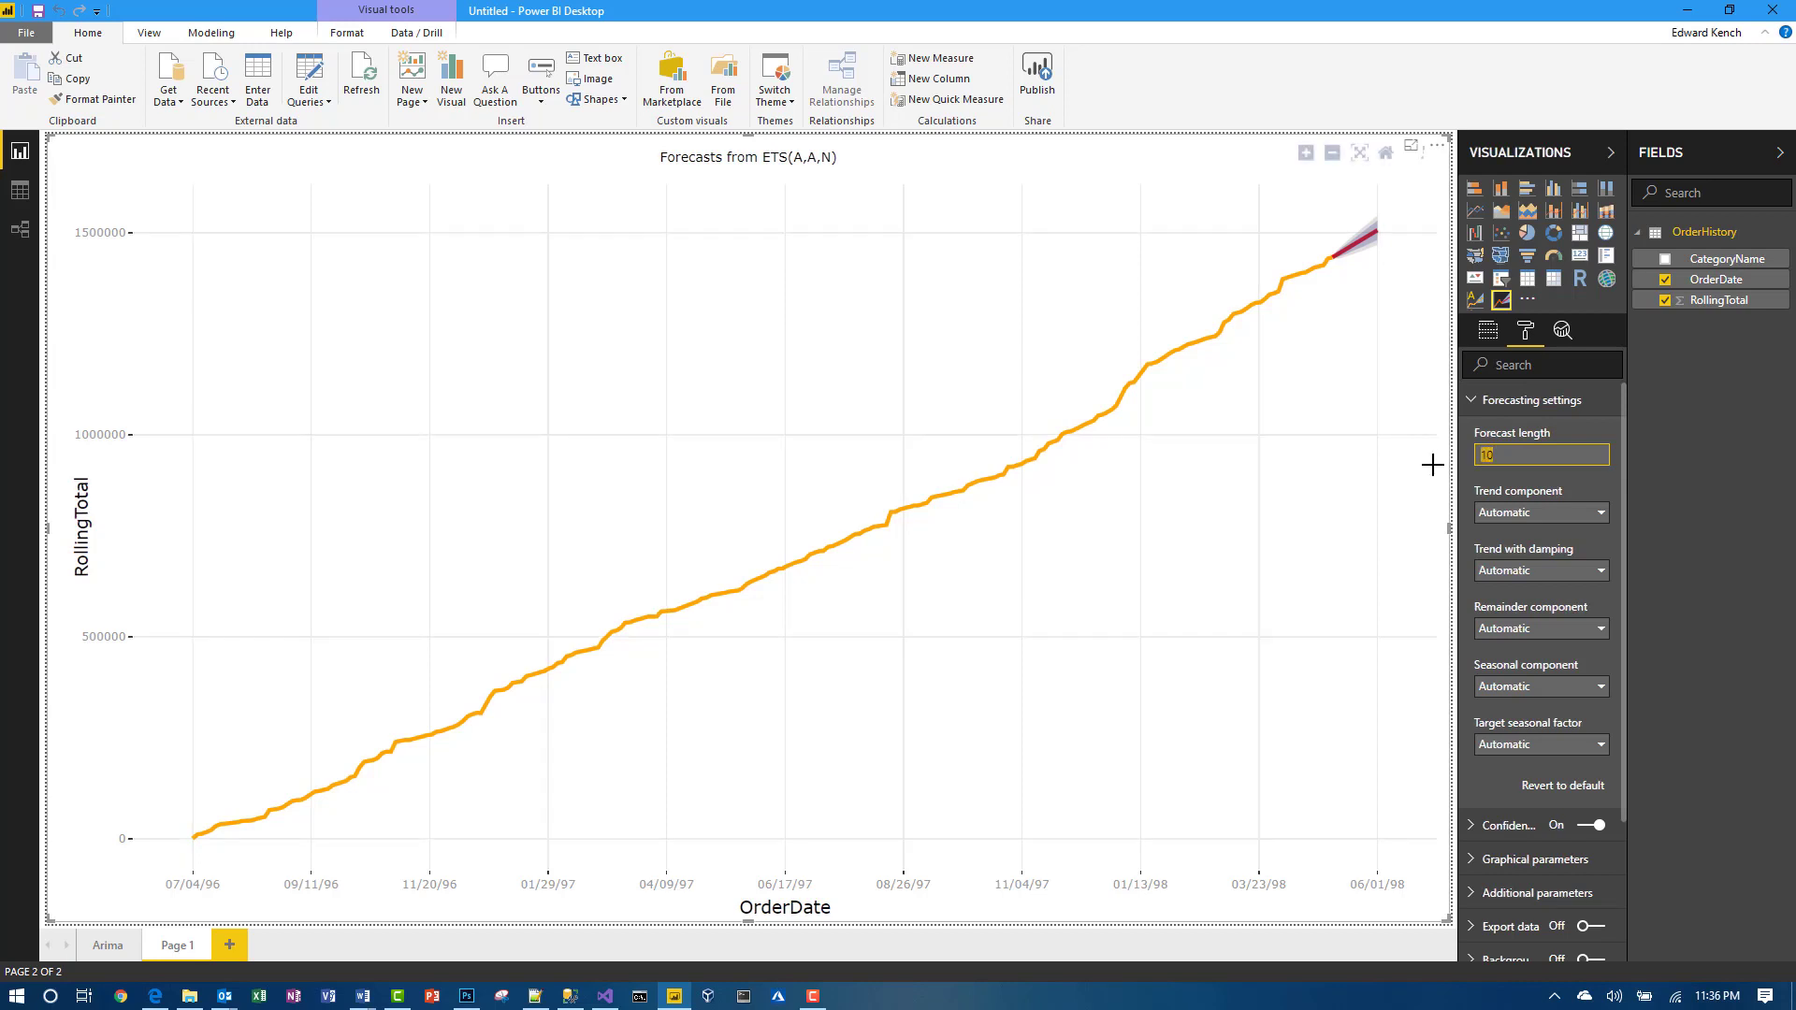
text(0)
click(1487, 332)
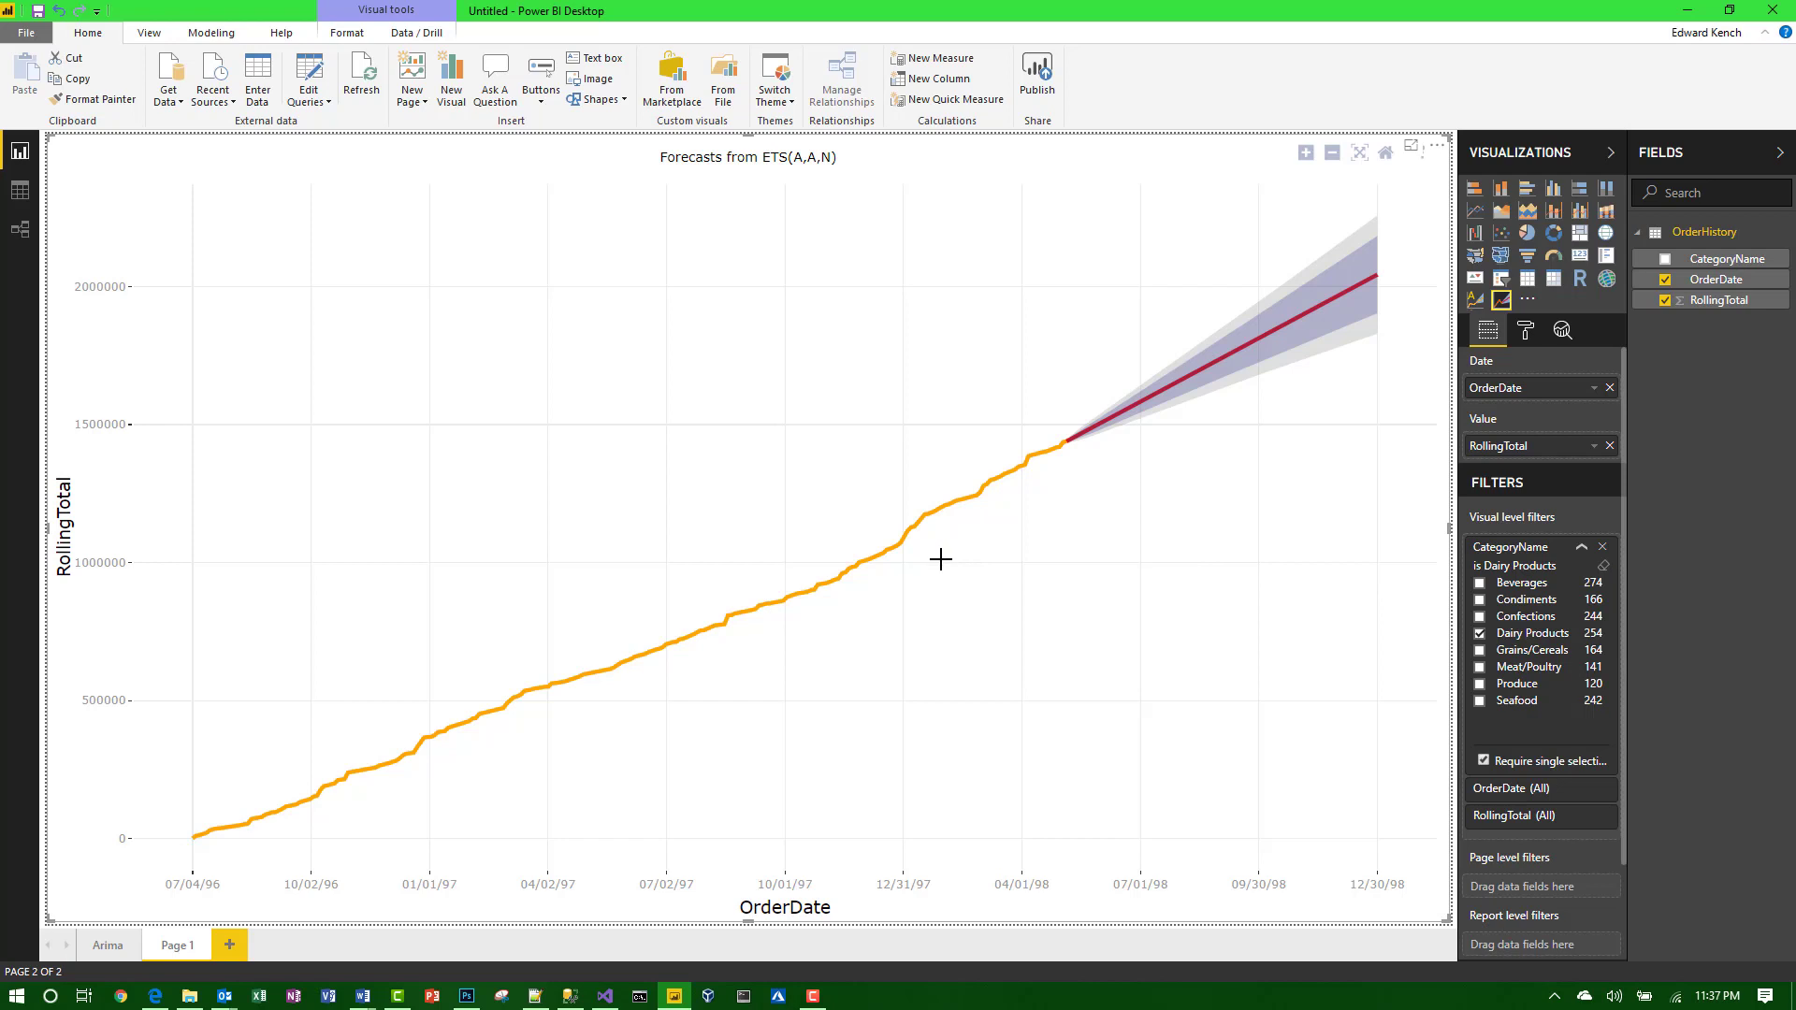
Zoom in on the 1998 Dairy Products forecast and turn on spike lines to read values.
drag(940, 560, 1446, 187)
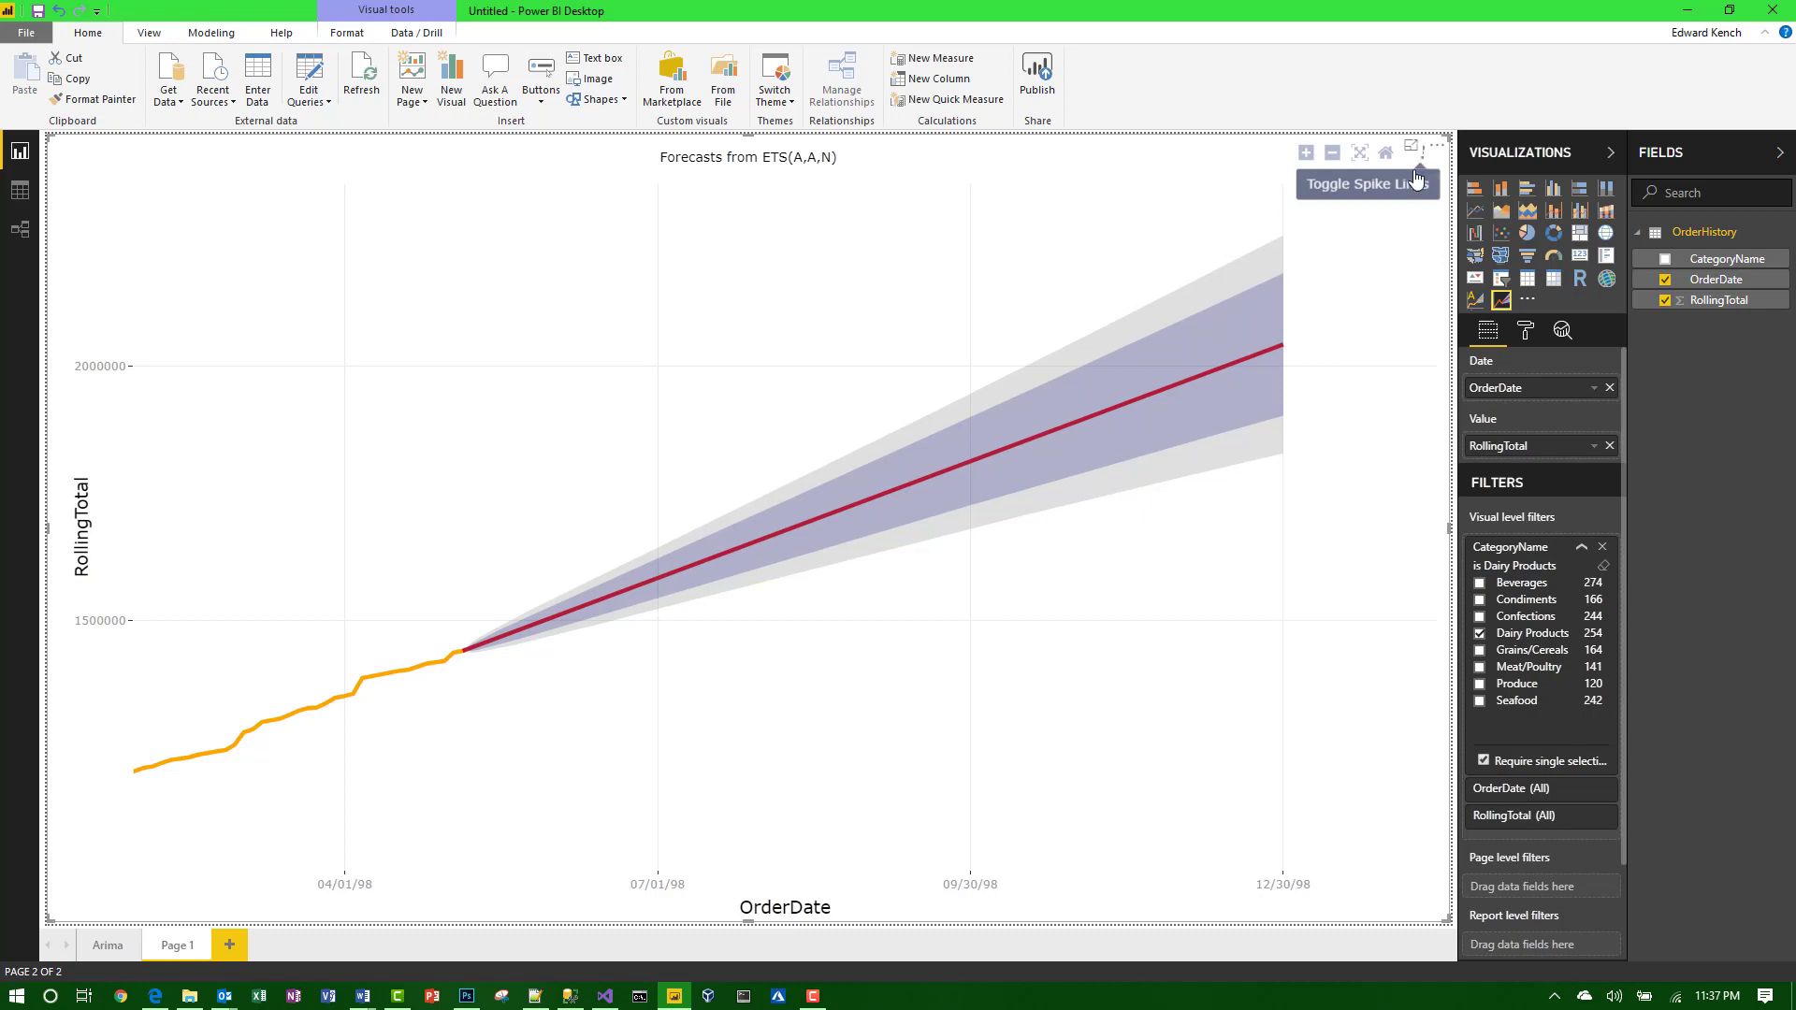
click(1417, 180)
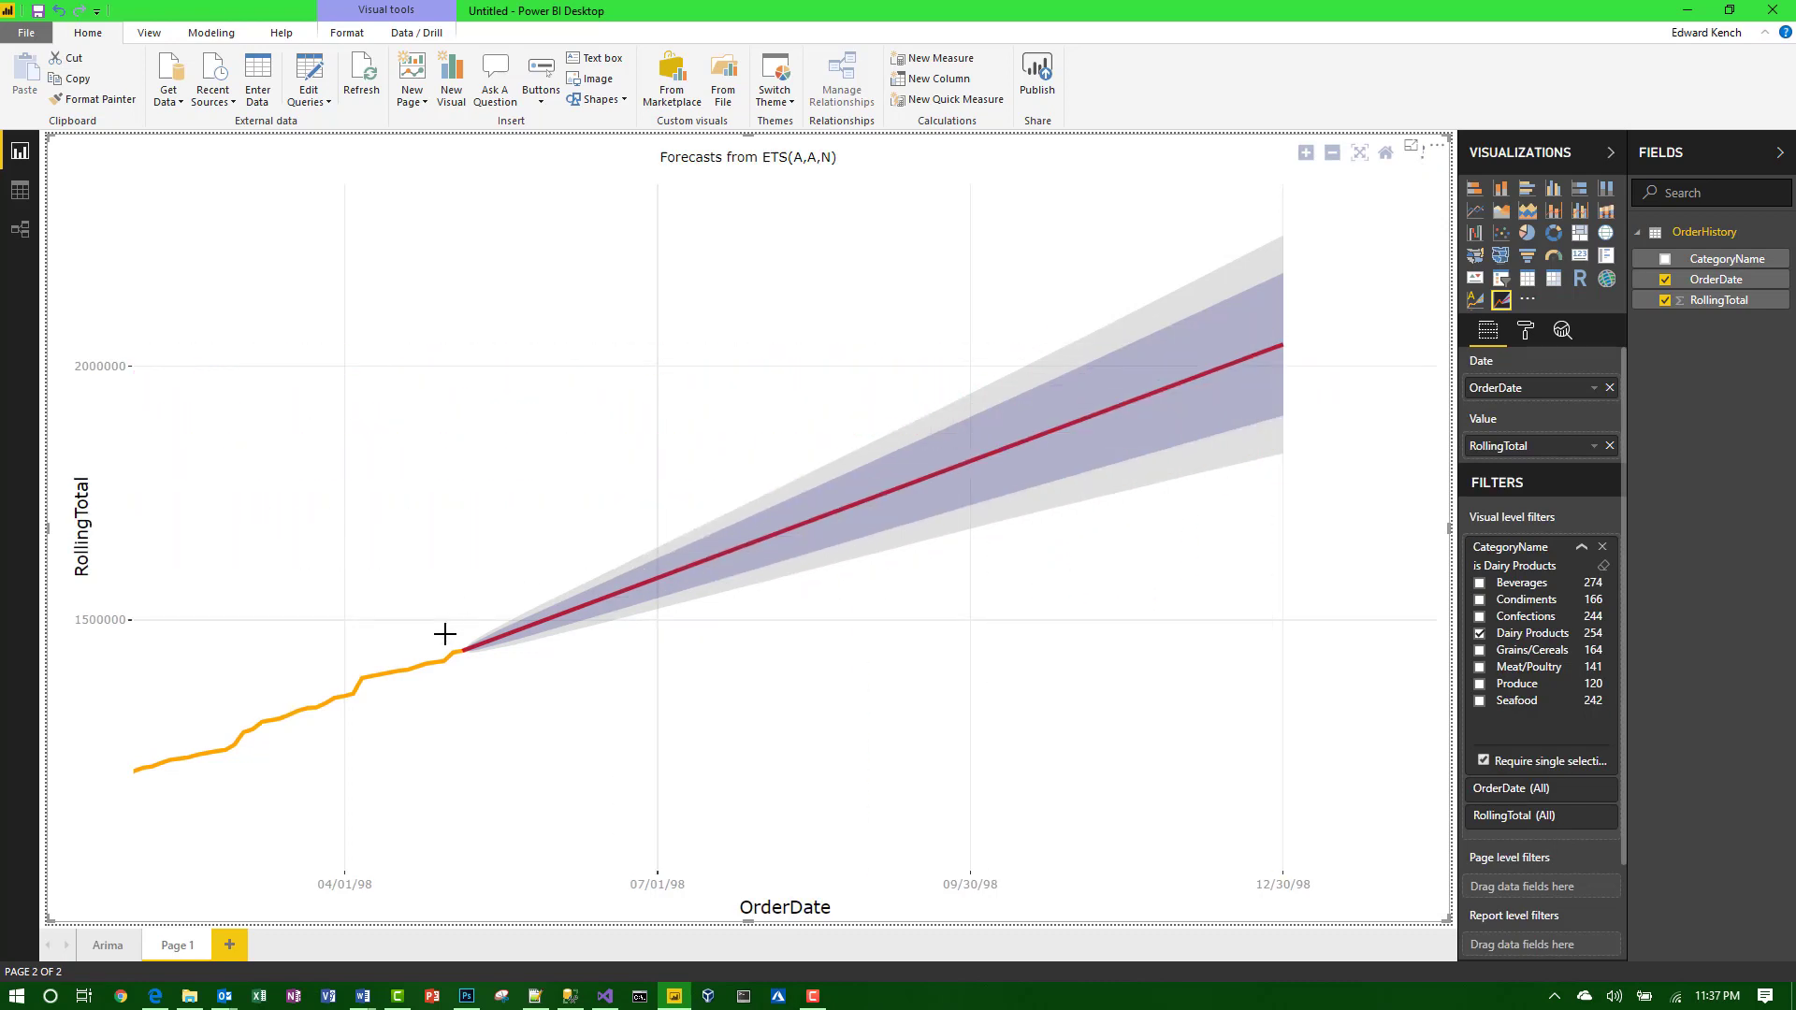
mouse_move(449, 657)
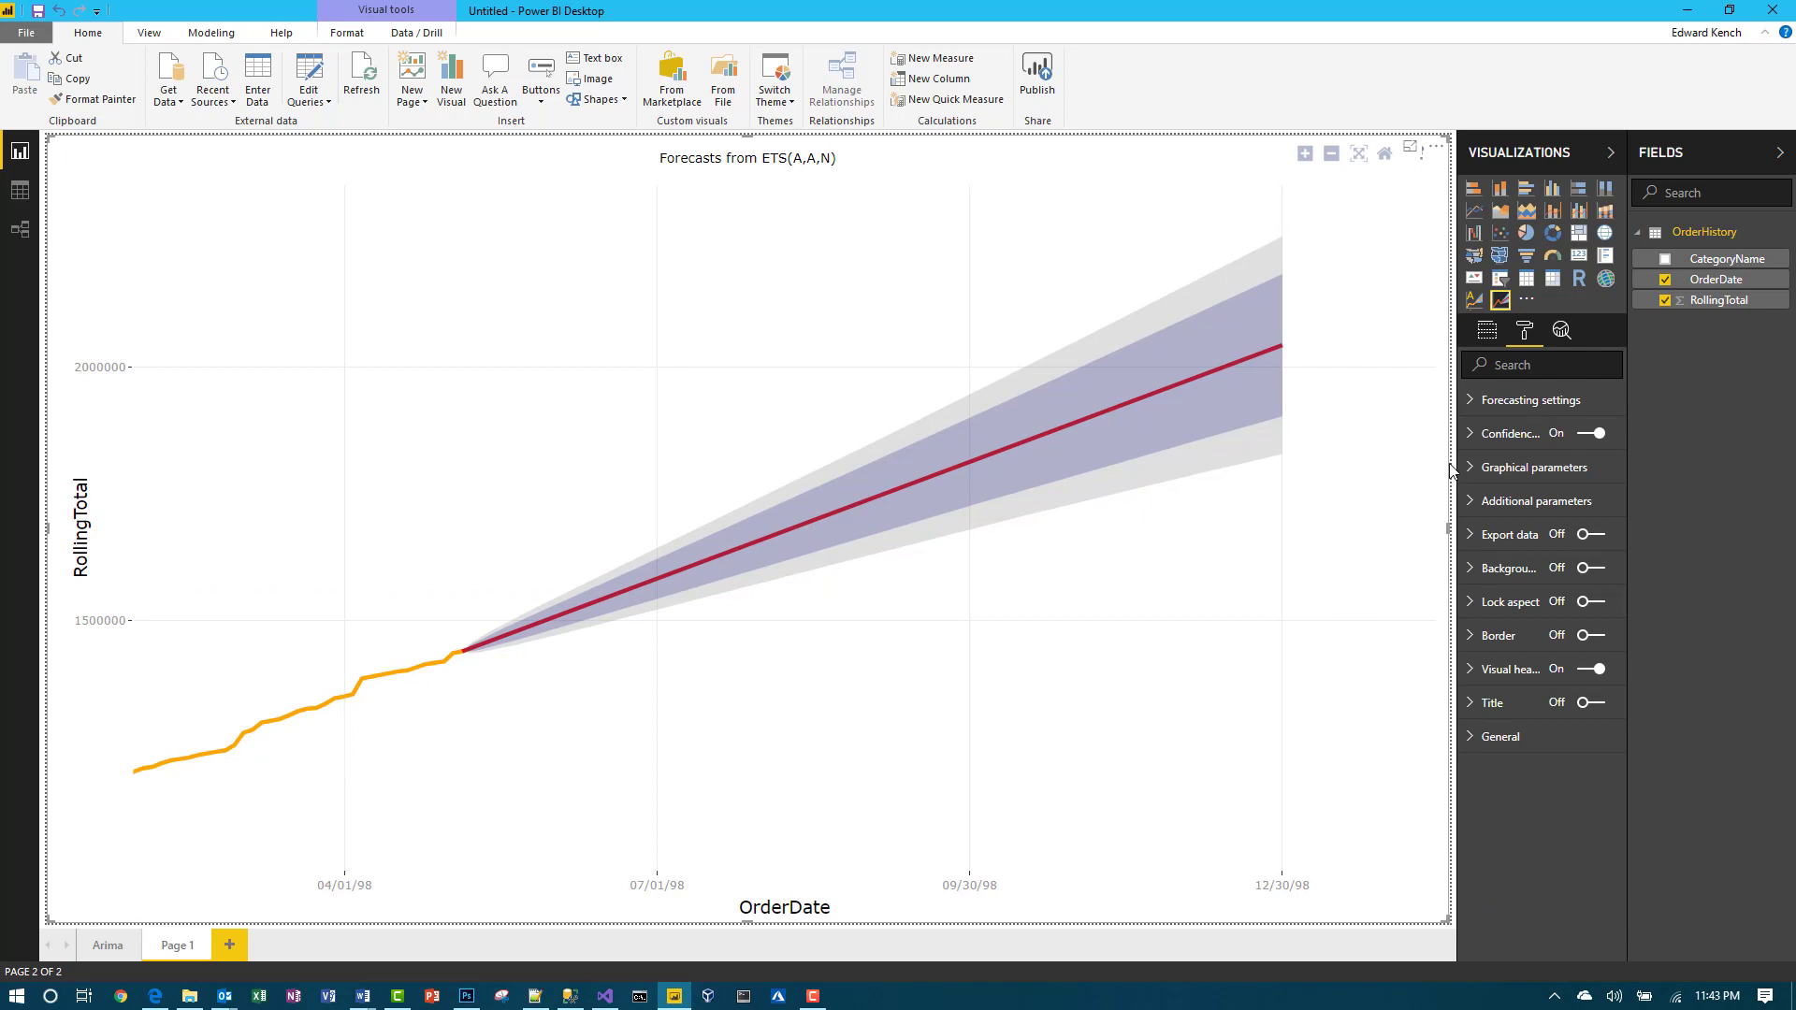
Expand Confidence intervals to view the 0.8 and 0.95 confidence levels.
click(1470, 444)
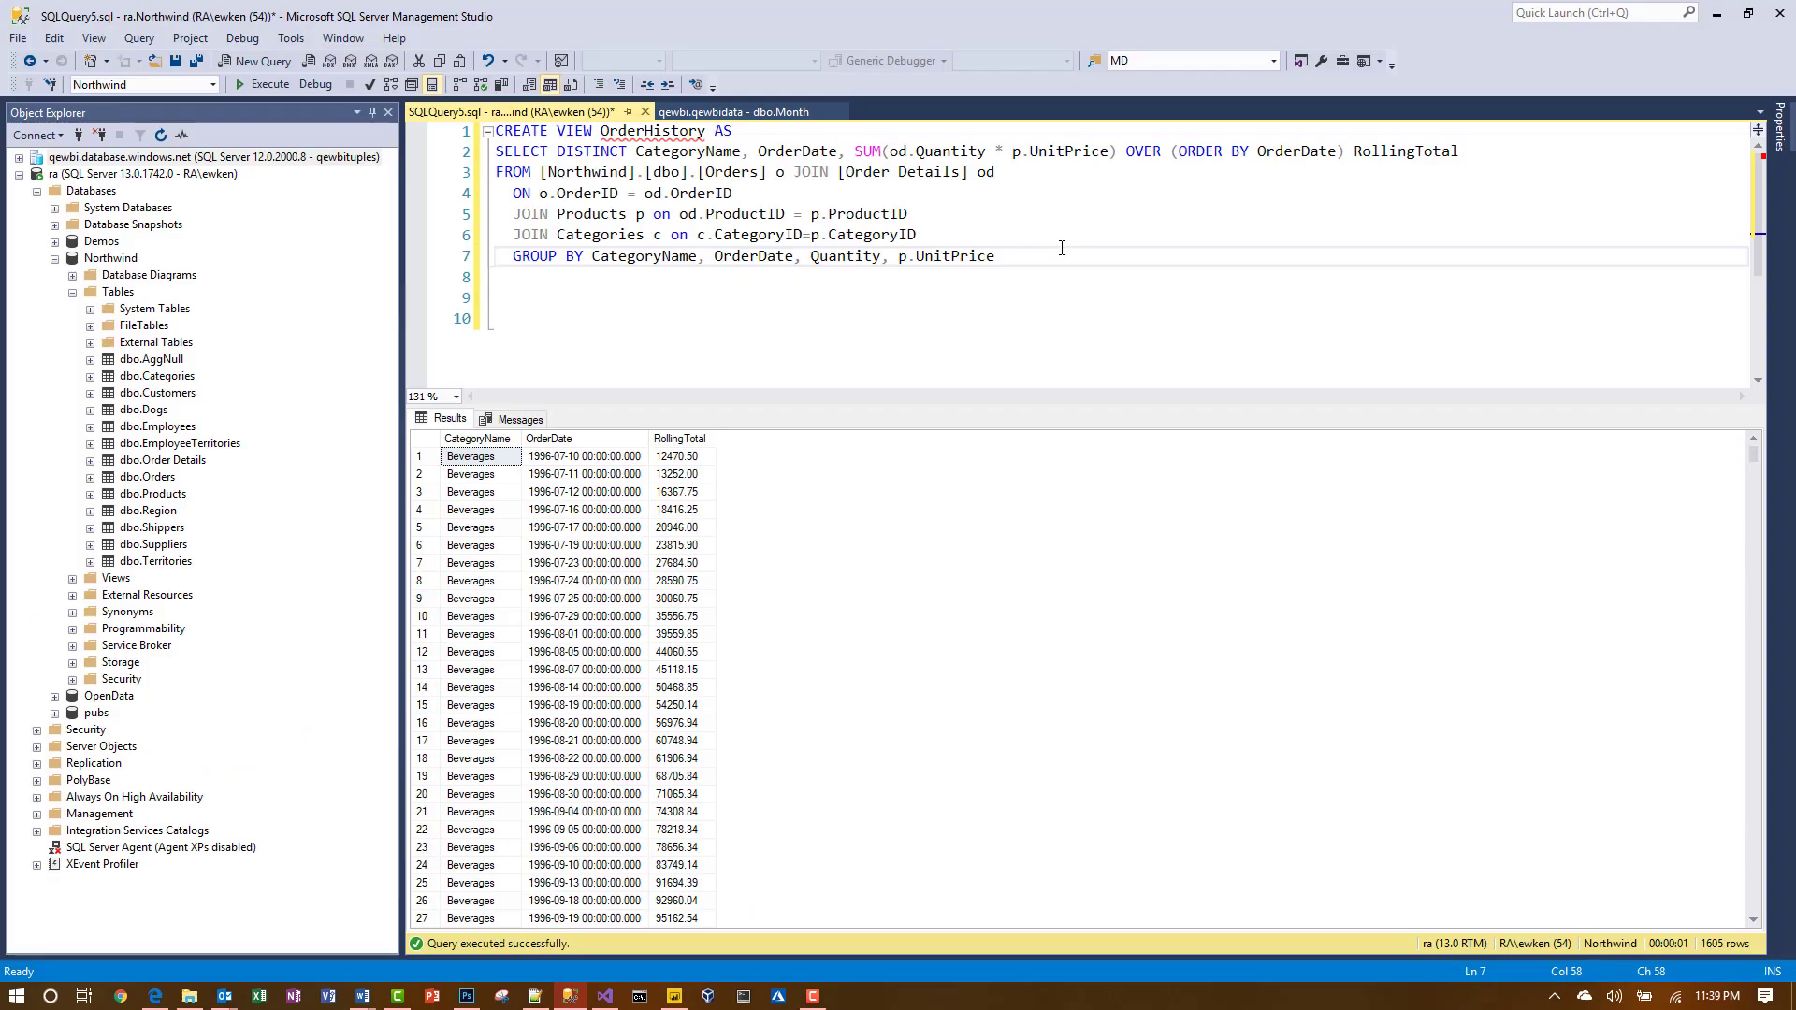
Add ORDER BY OrderDate and a WHERE CategoryName = 'Beverages' filter to the query.
key(Return)
text(ORD)
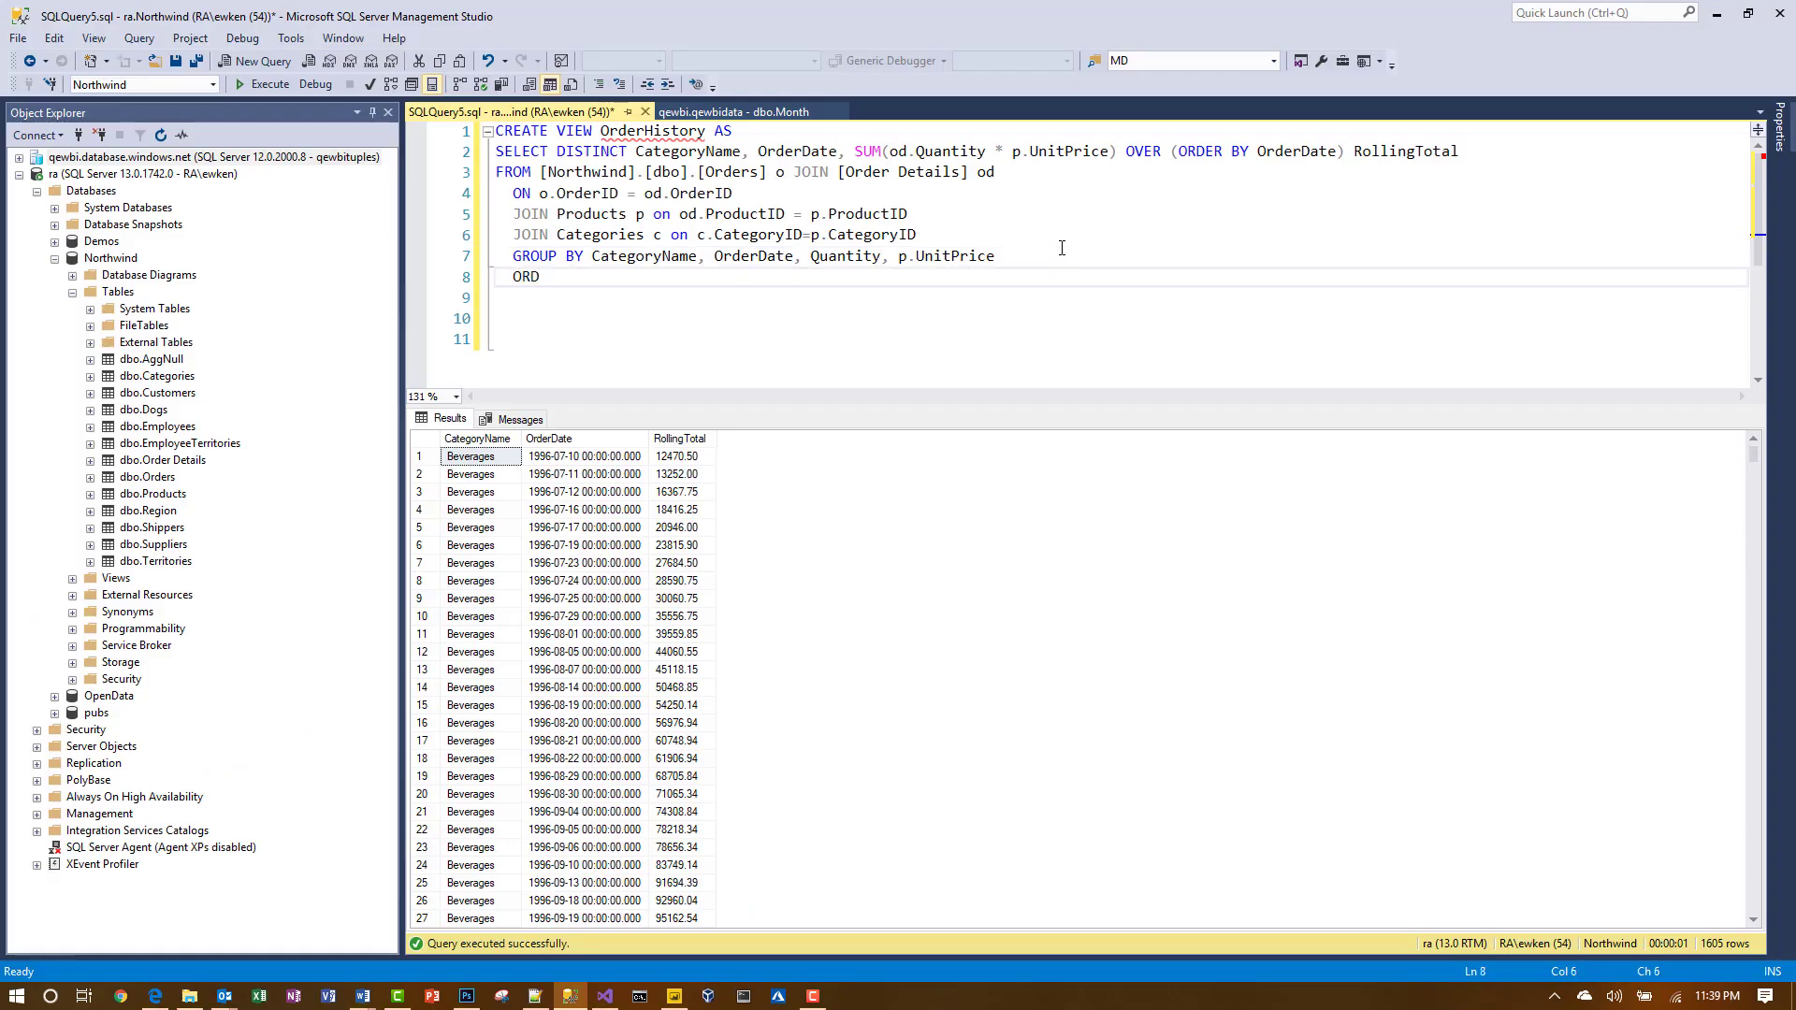
text(ER BY )
text(OrderDate)
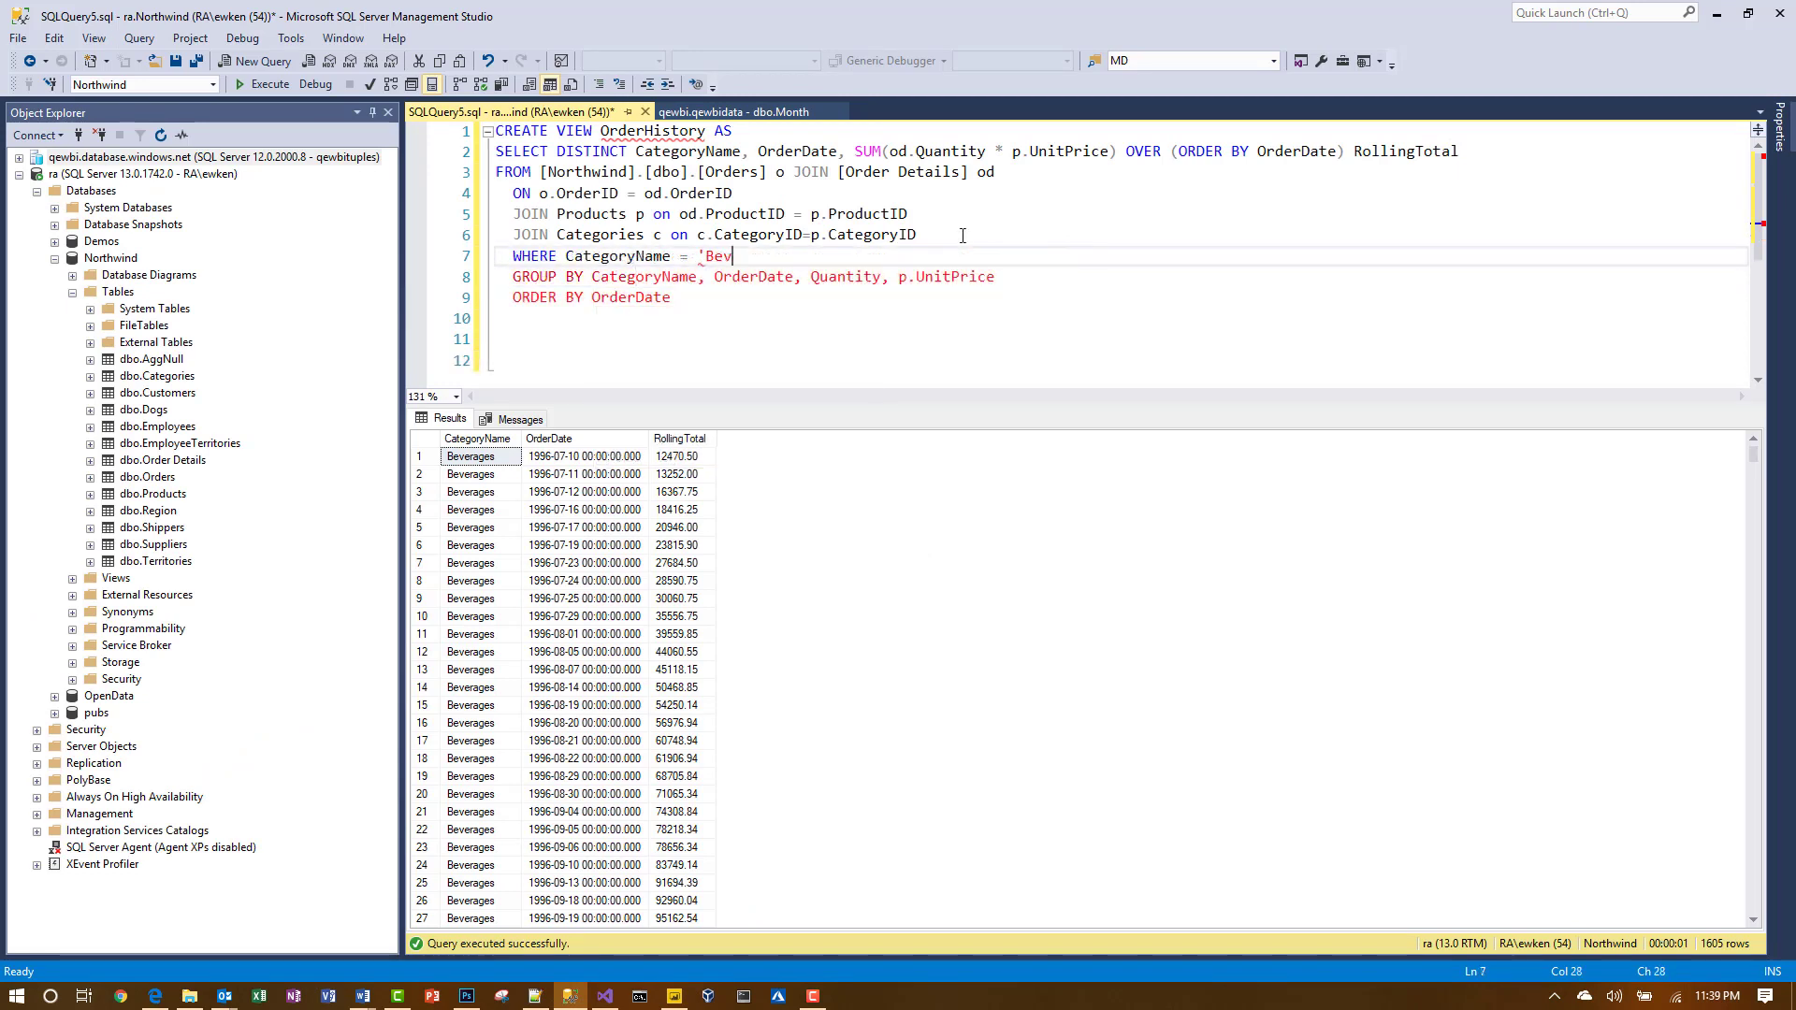
text(eraes)
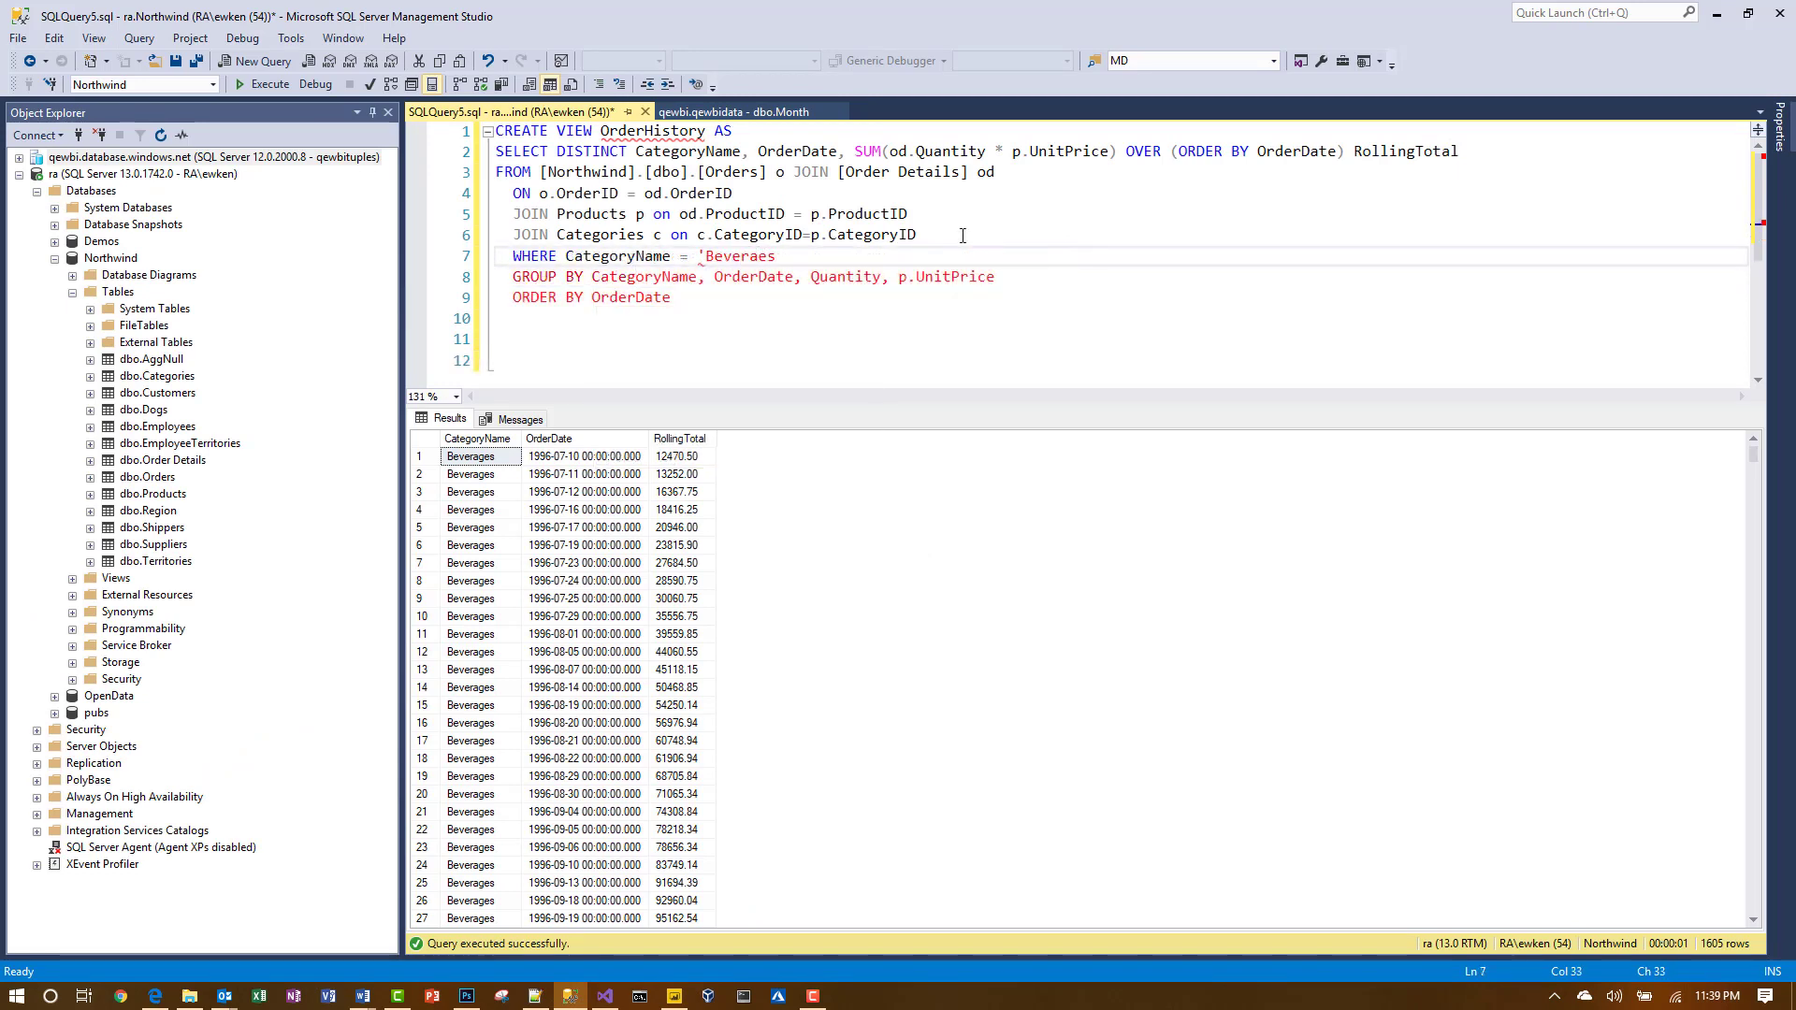
key(BackSpace)
text(ges')
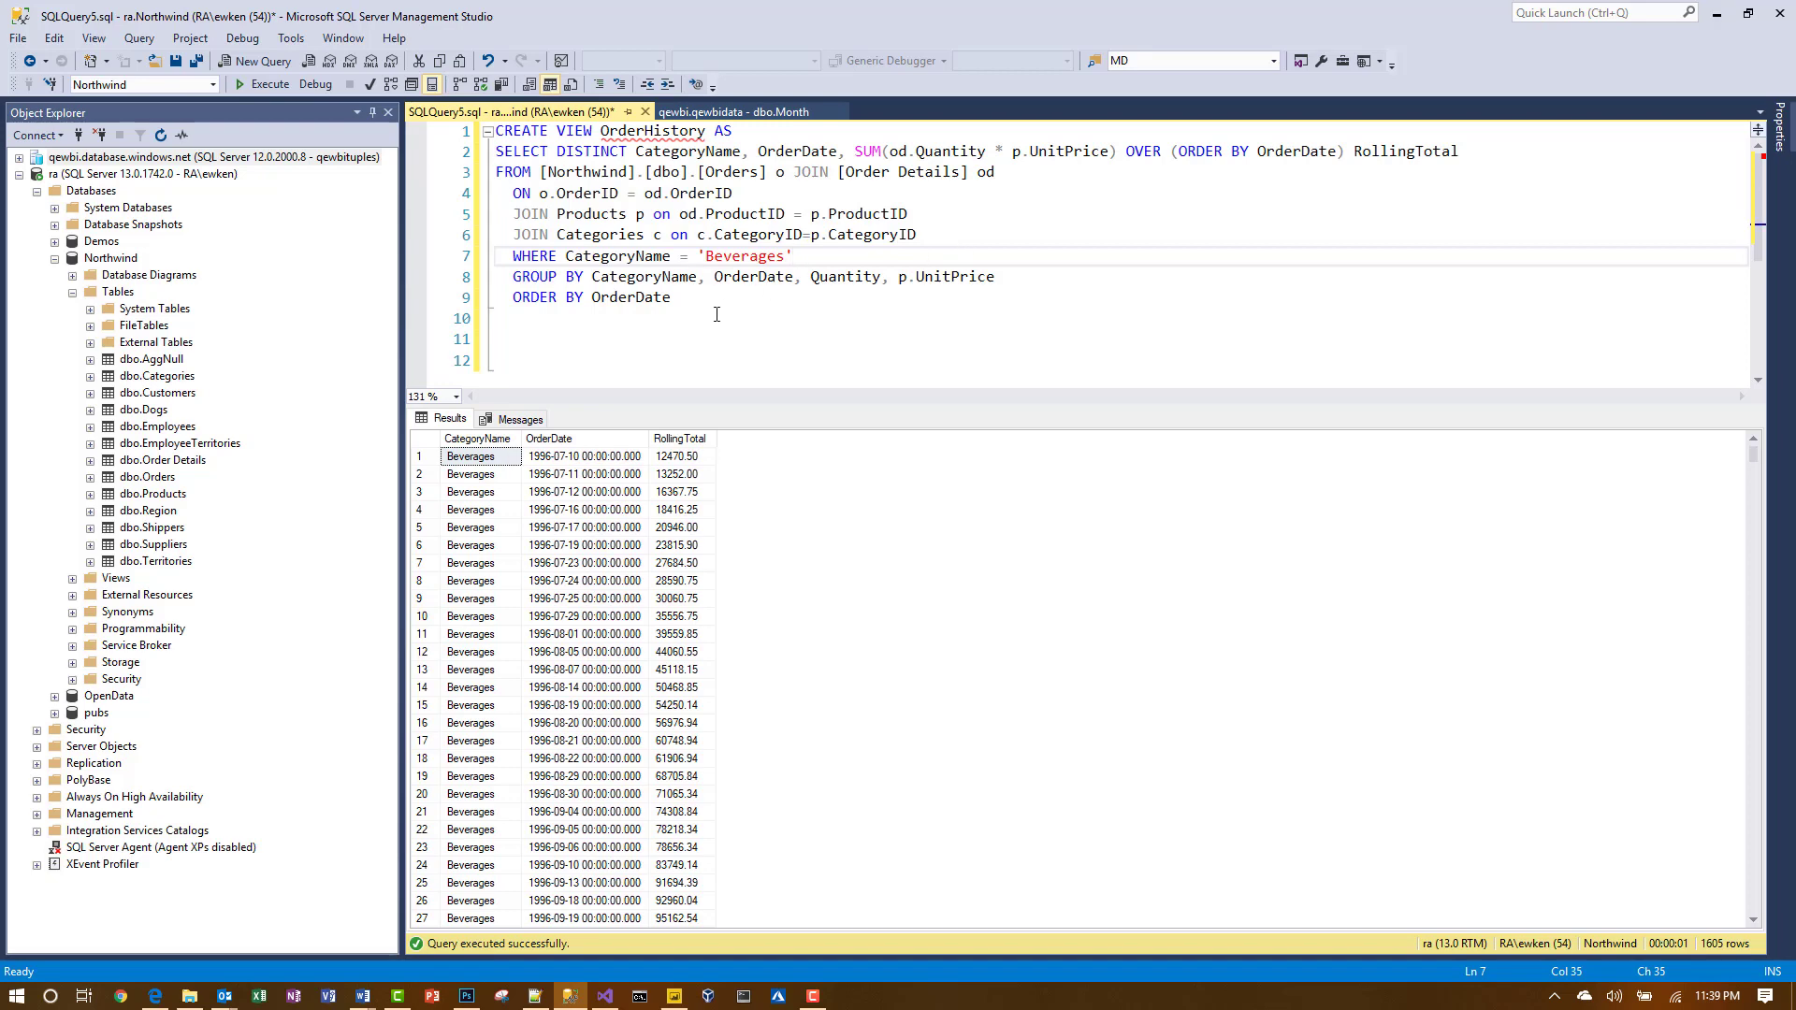
Run the query body to return 274 rows and select the RollingTotal column.
drag(702, 299, 493, 150)
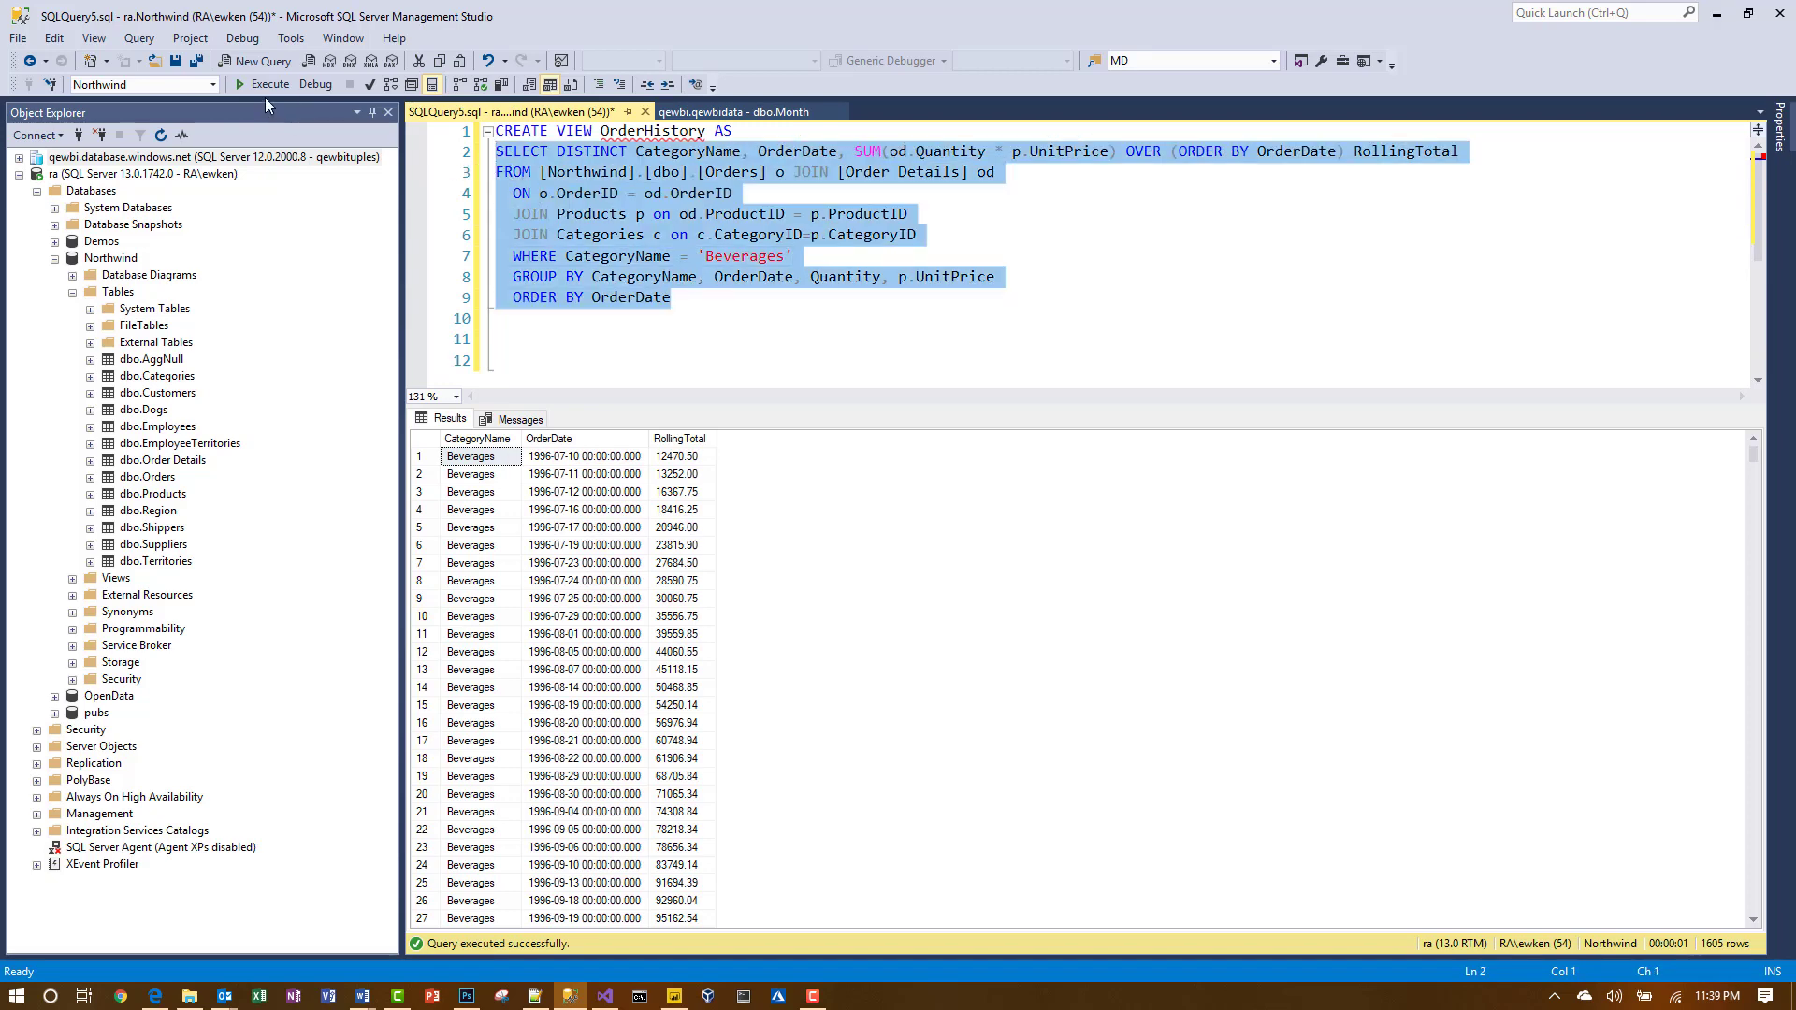
click(256, 86)
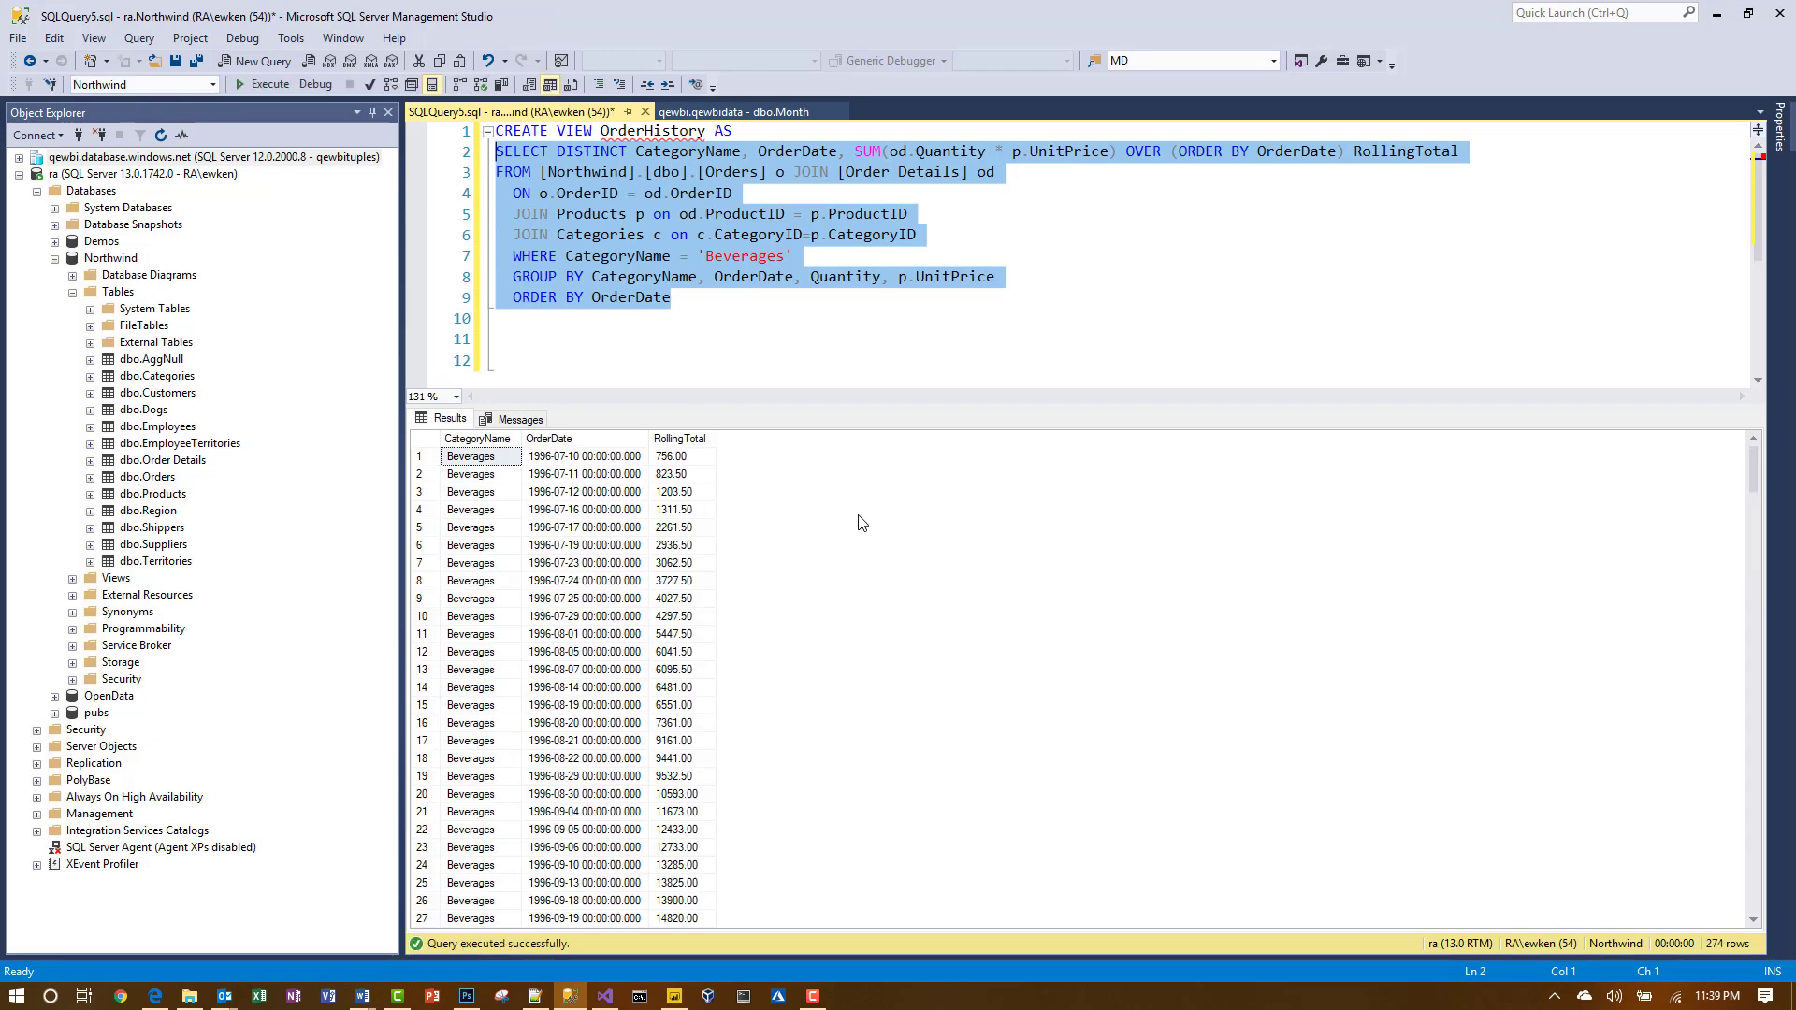
click(682, 439)
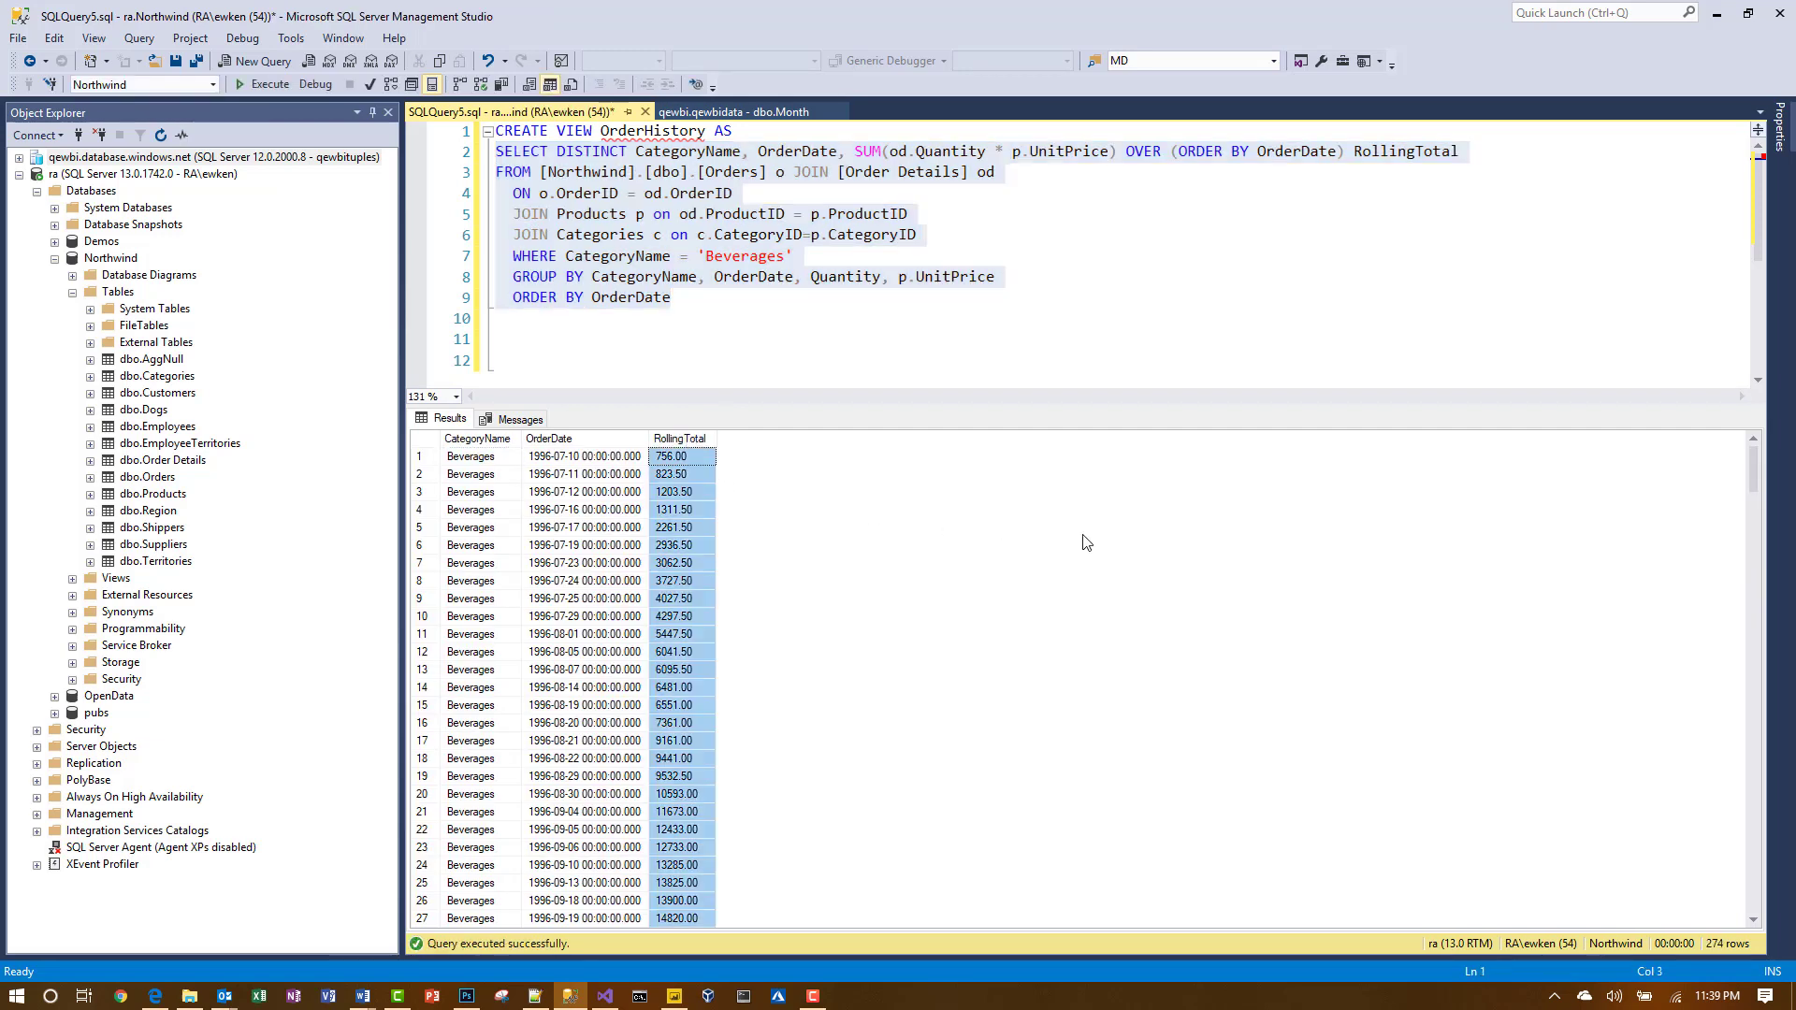